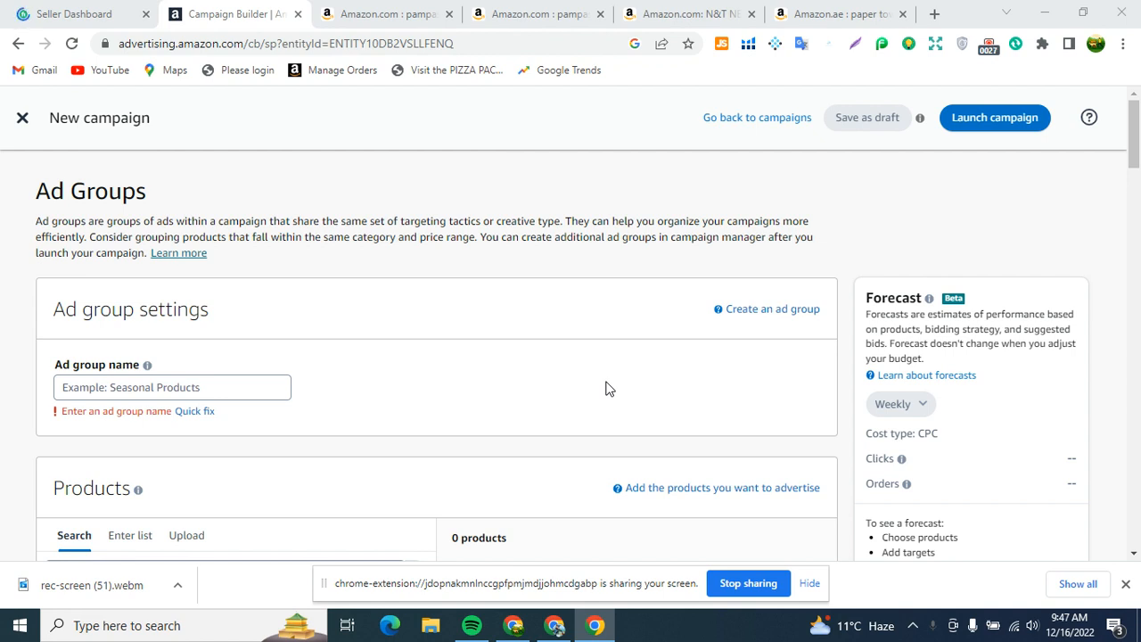
# Switch the new campaign's ad group from automatic to manual targeting
pyautogui.scroll(-10, 605, 388)
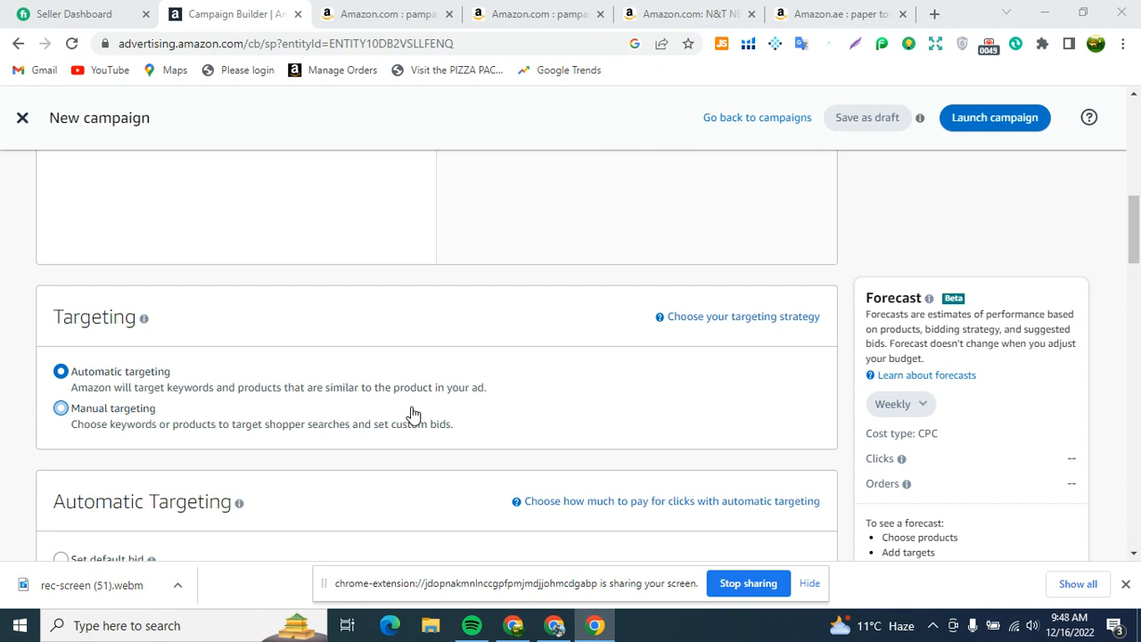
pyautogui.scroll(-5, 396, 405)
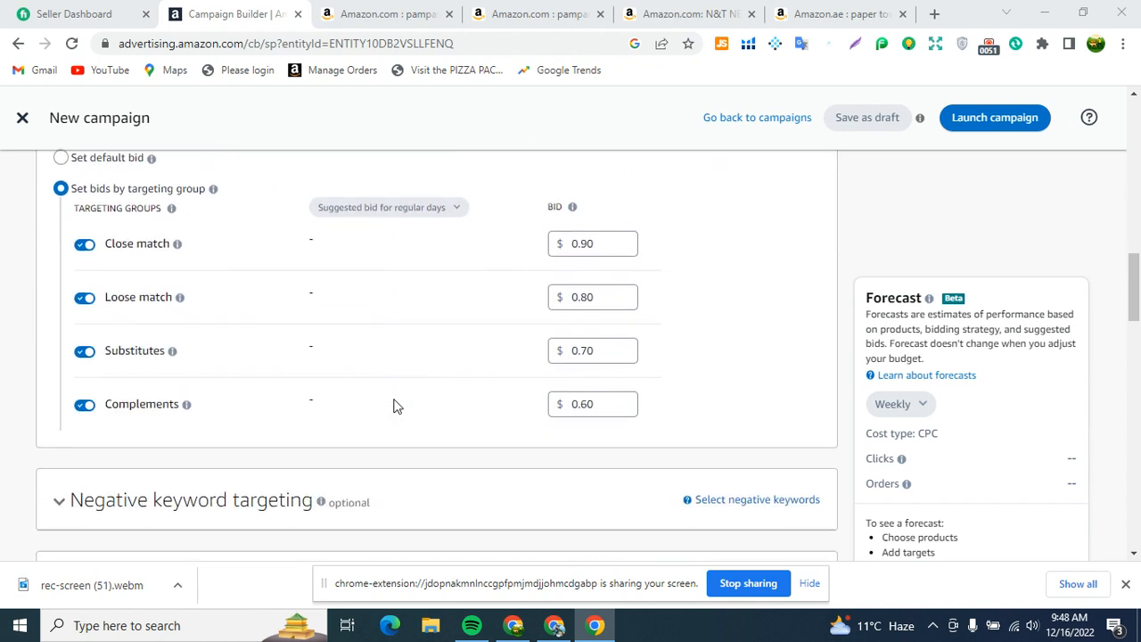
pyautogui.scroll(7, 397, 405)
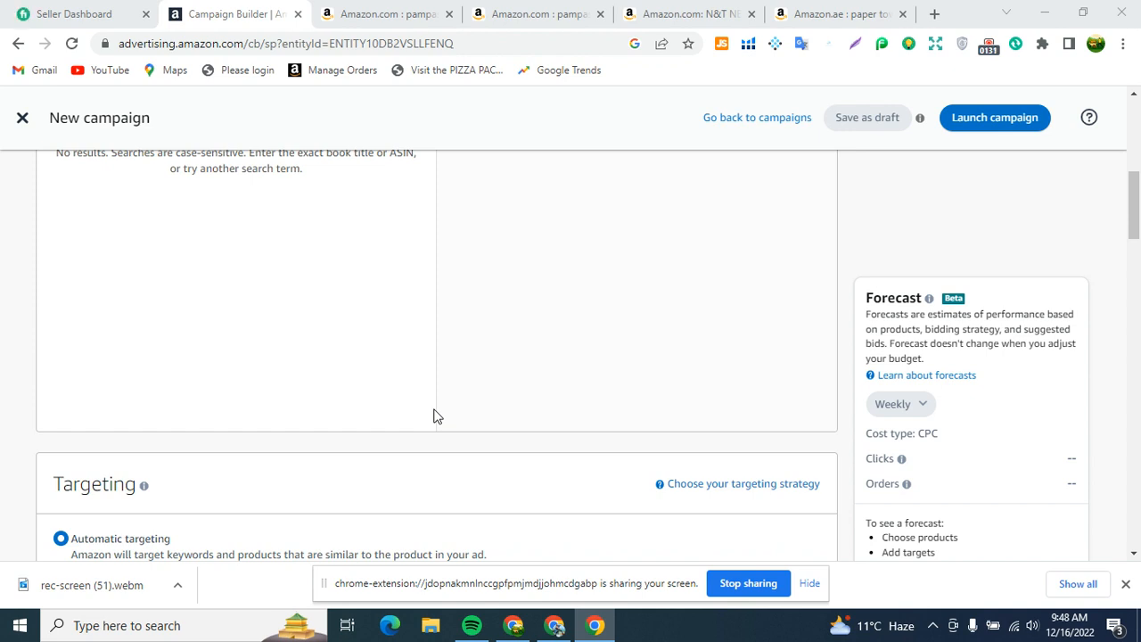
pyautogui.scroll(5, 434, 416)
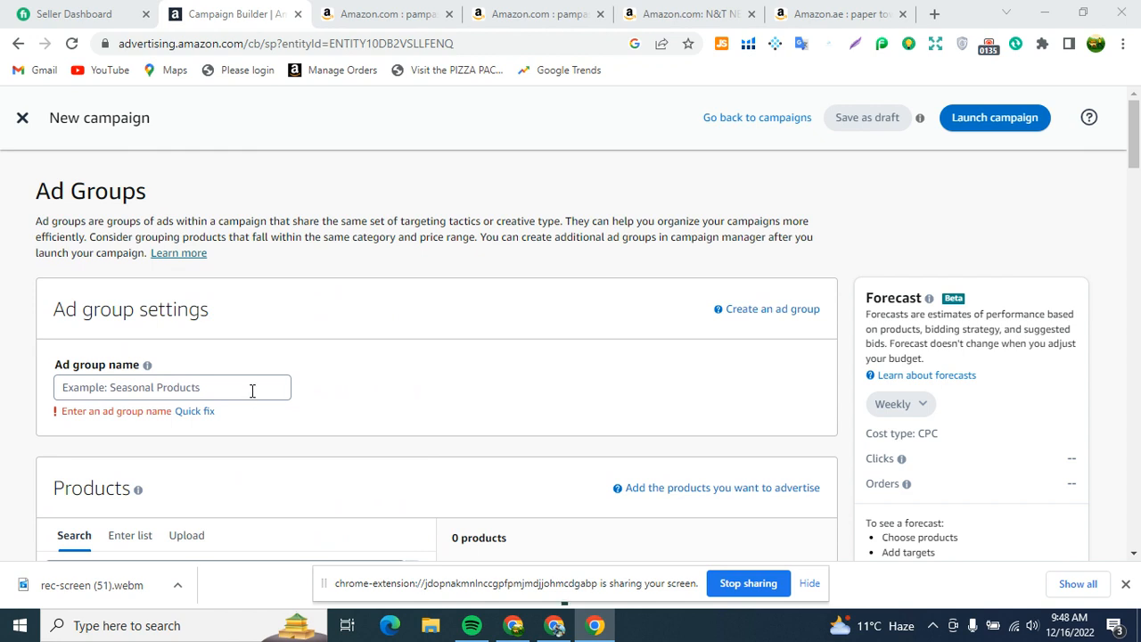
pyautogui.click(206, 381)
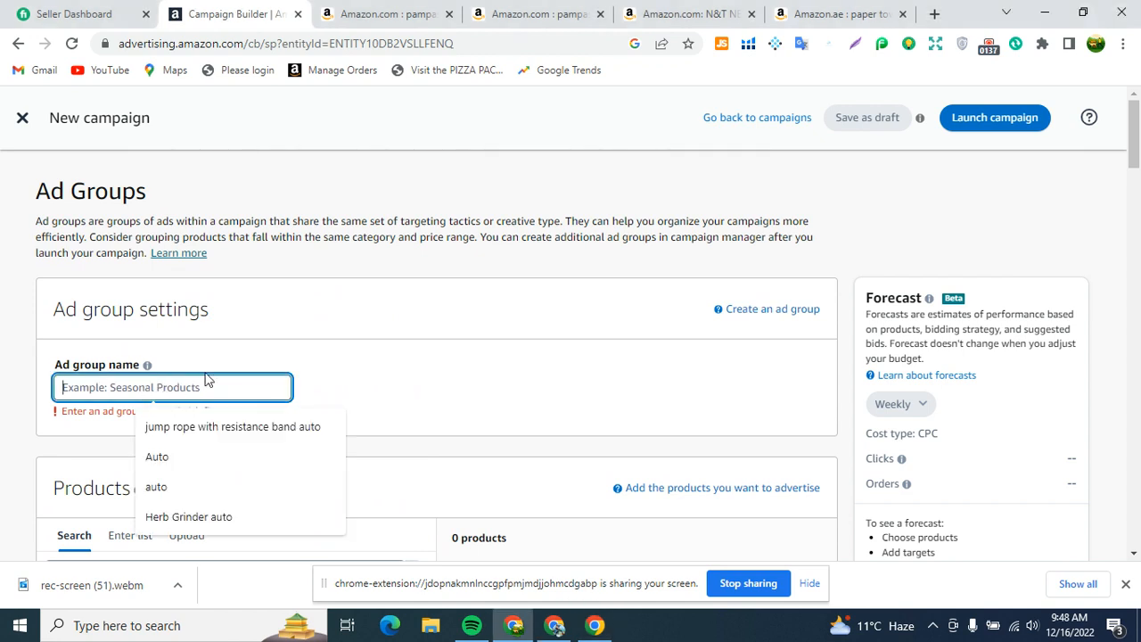
pyautogui.scroll(-2, 345, 325)
pyautogui.scroll(-1, 346, 324)
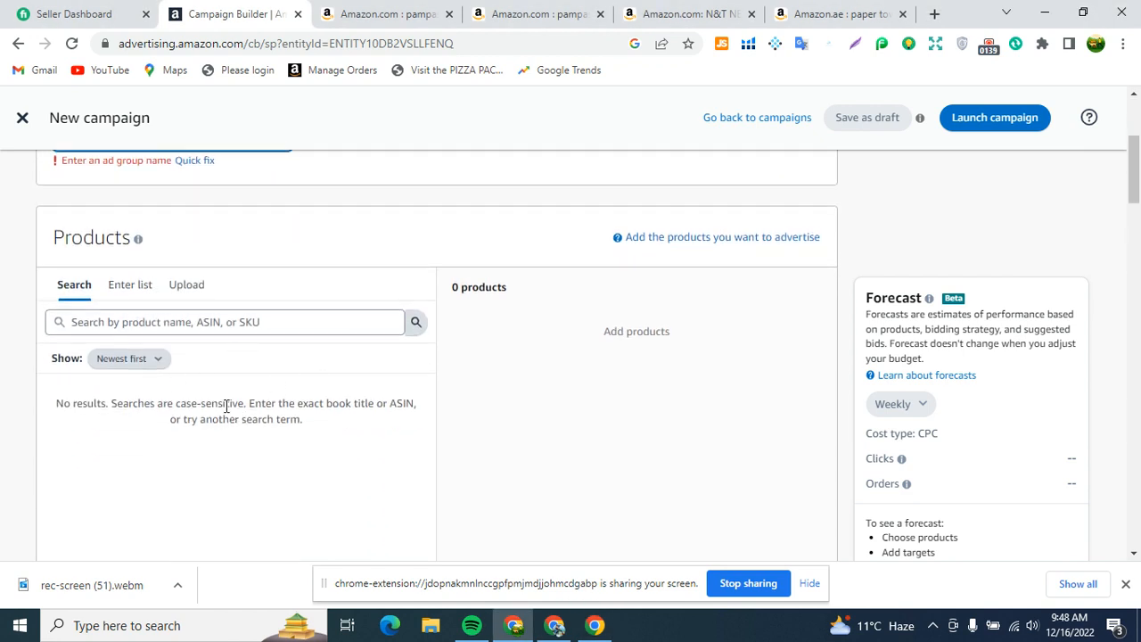
pyautogui.scroll(-6, 265, 349)
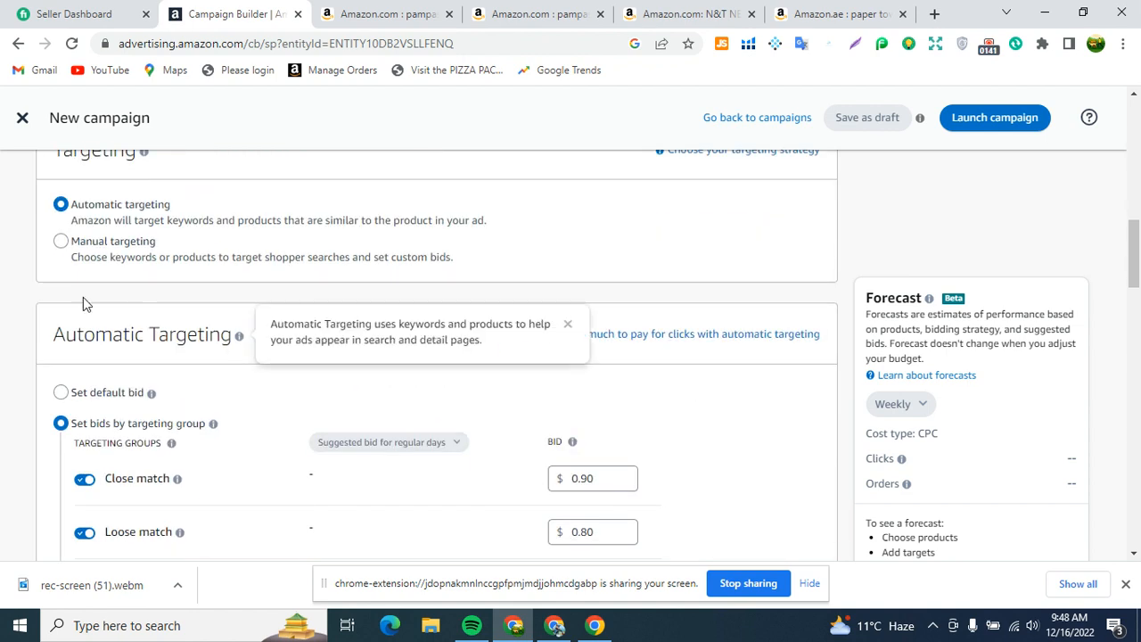
pyautogui.click(61, 241)
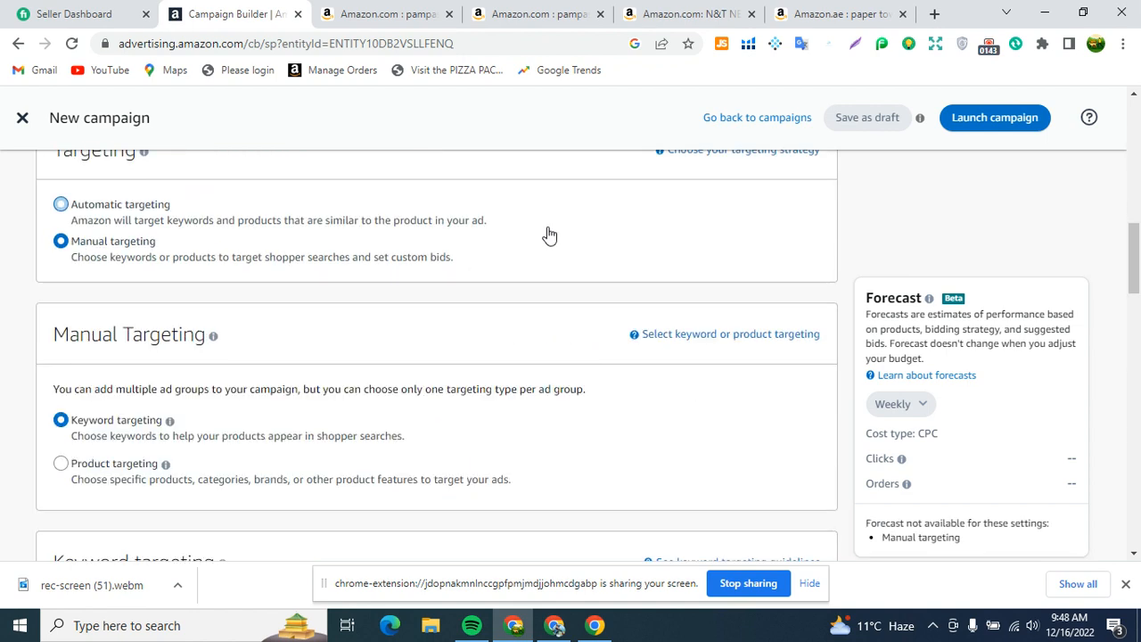
# Examine the keyword targeting and product targeting options in the Manual Targeting section
pyautogui.scroll(1, 546, 233)
pyautogui.scroll(-1, 545, 230)
pyautogui.scroll(-1, 445, 283)
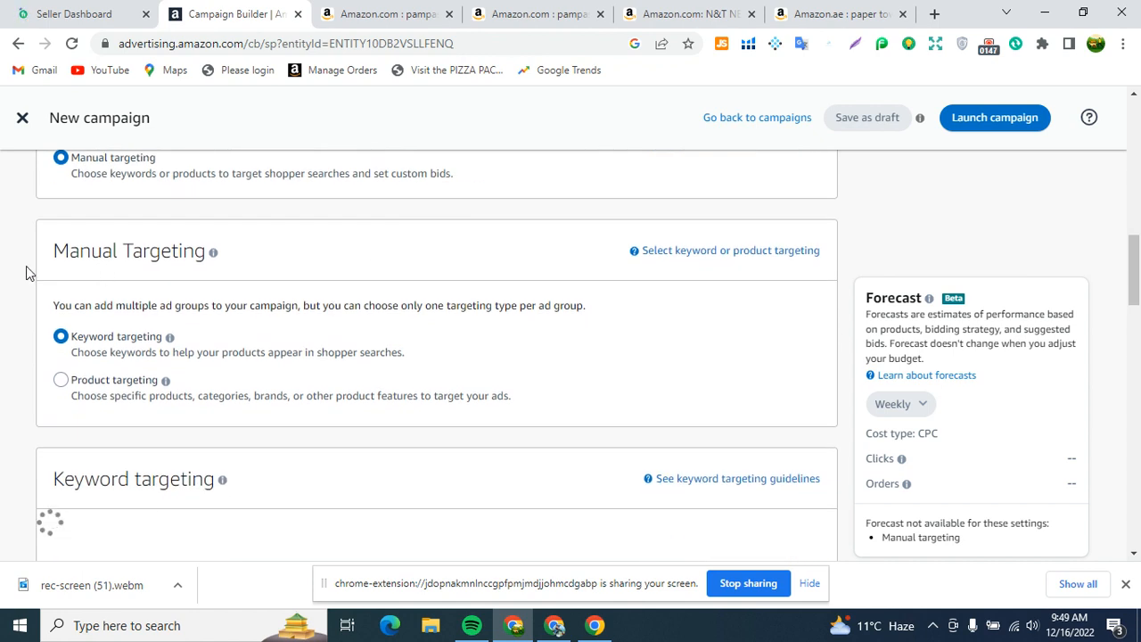
pyautogui.moveTo(26, 266); pyautogui.dragTo(205, 268)
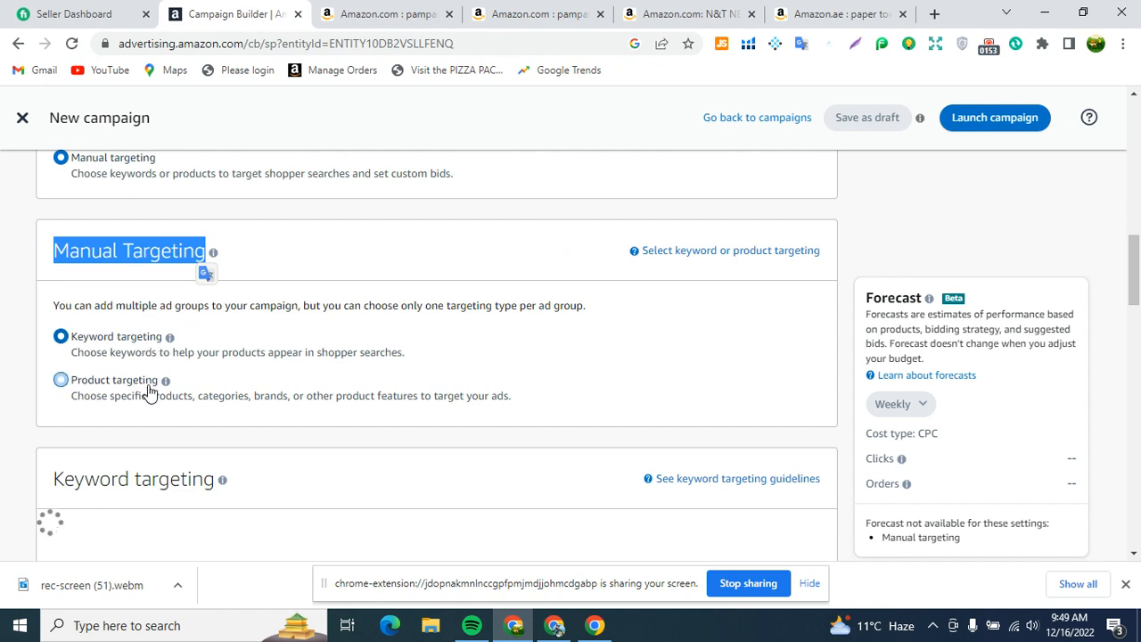
pyautogui.scroll(3, 148, 392)
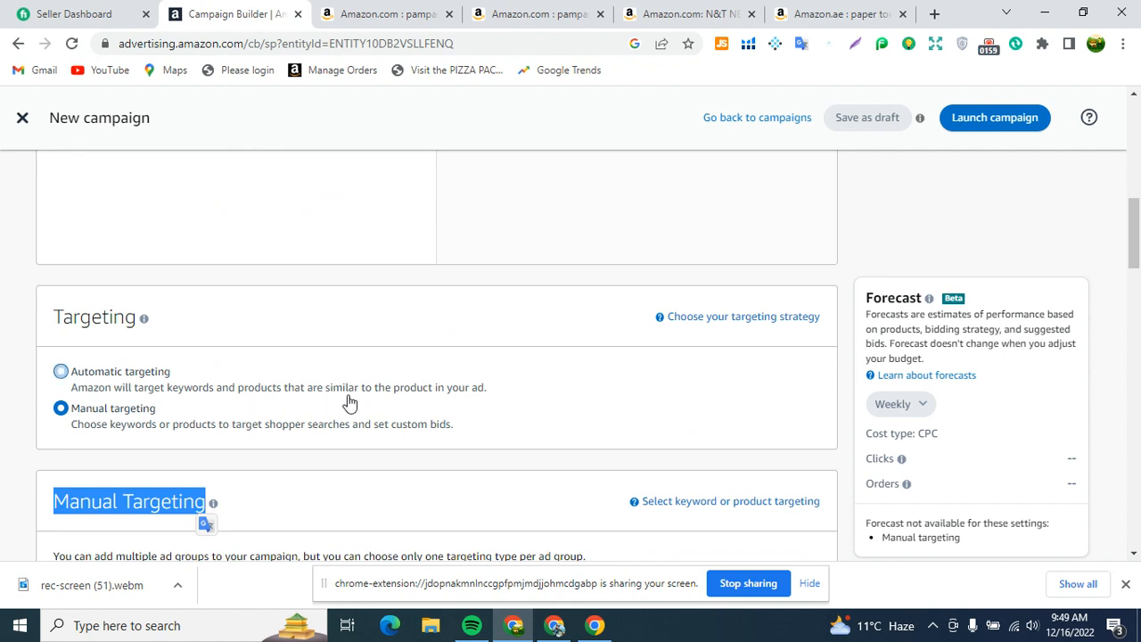
pyautogui.scroll(-5, 348, 403)
pyautogui.scroll(3, 279, 401)
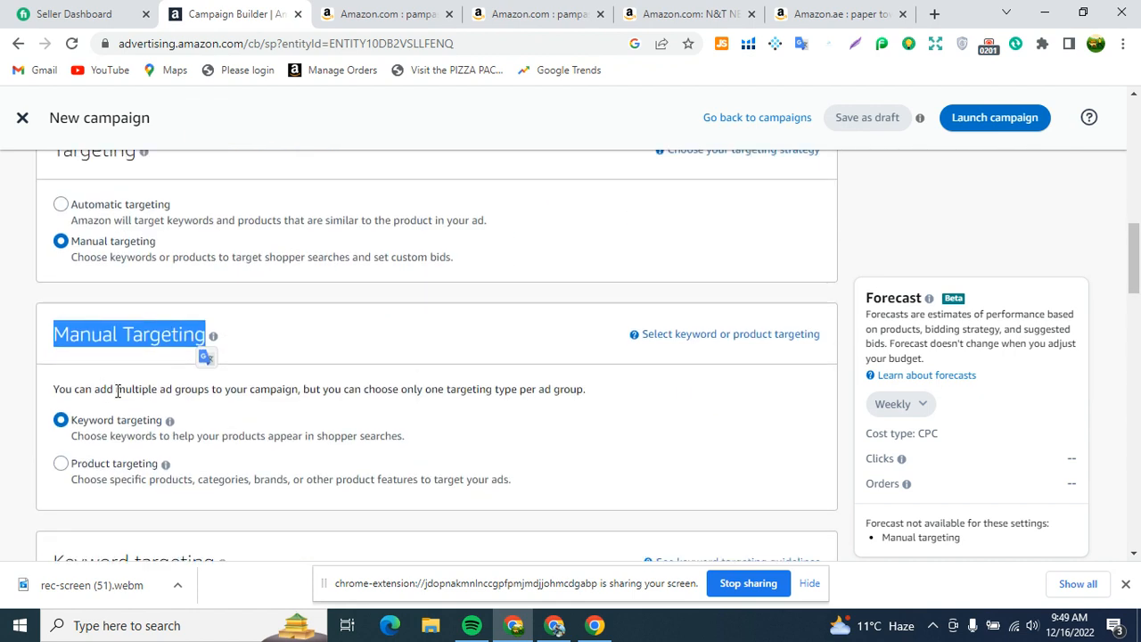
pyautogui.click(138, 337)
pyautogui.scroll(-1, 140, 357)
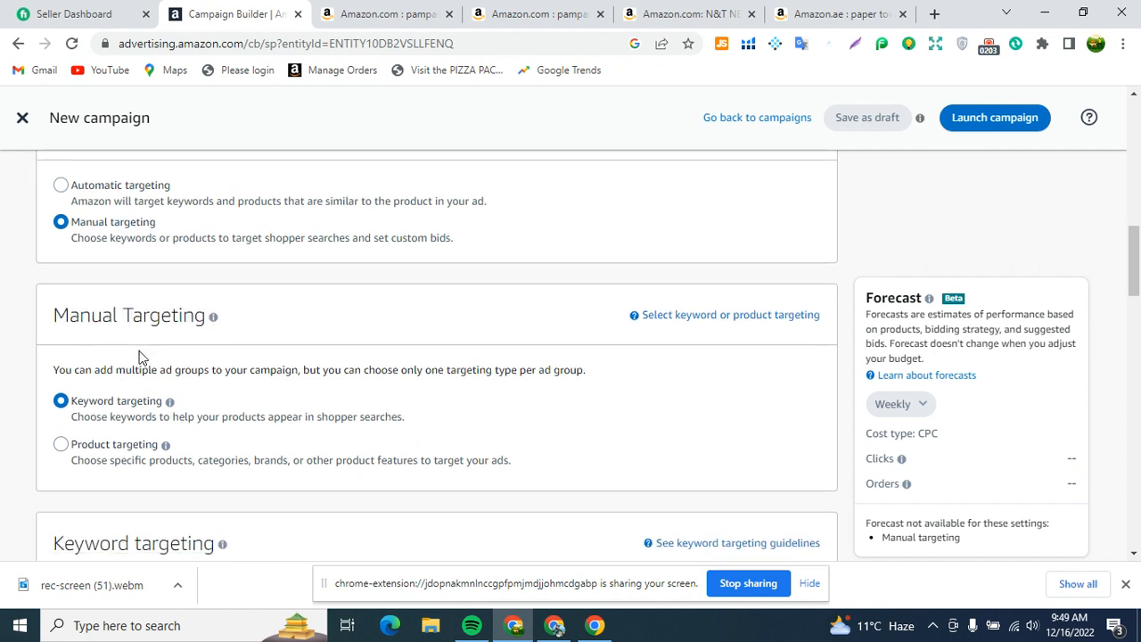
pyautogui.scroll(-1, 138, 357)
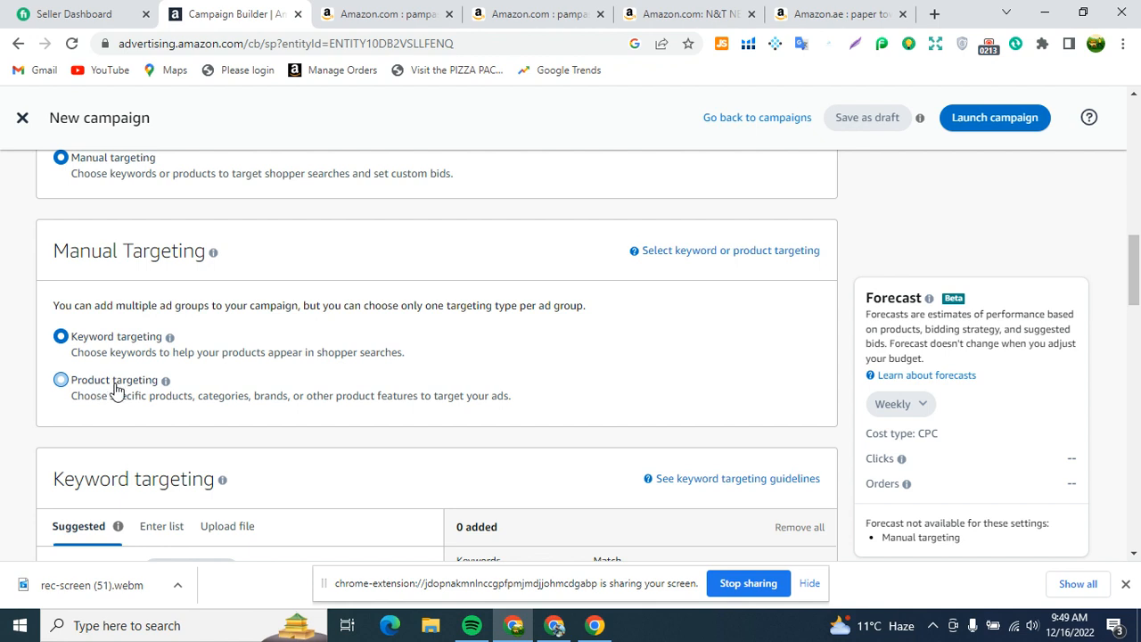
# Examine the open N&T NETING pampas grass product listing on Amazon and return to the campaign builder
pyautogui.click(633, 11)
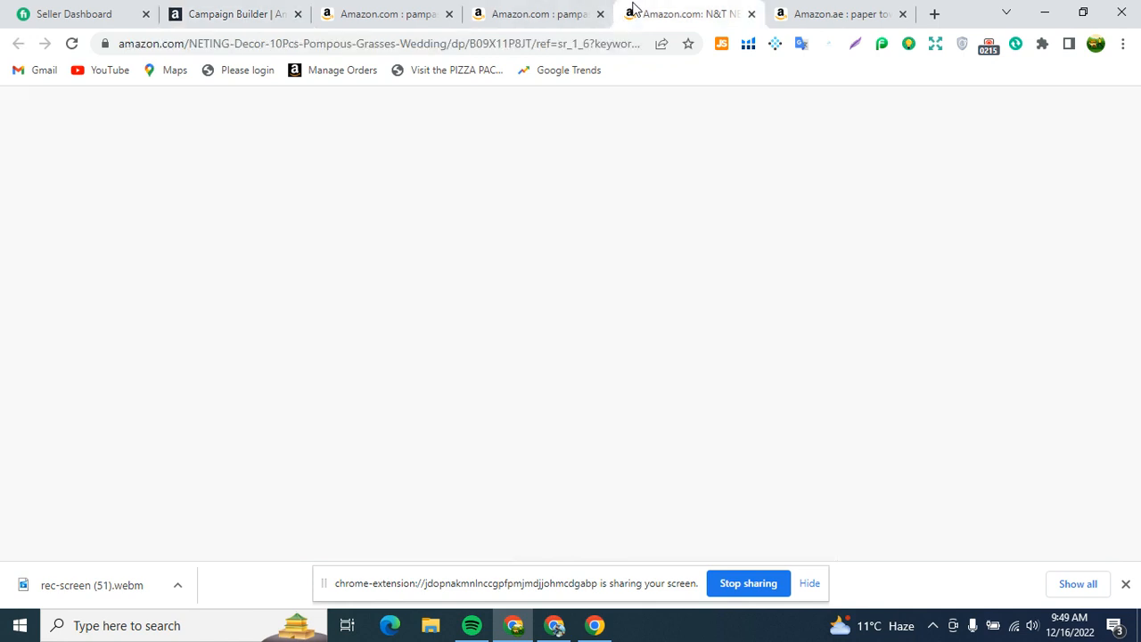
pyautogui.scroll(-4, 428, 285)
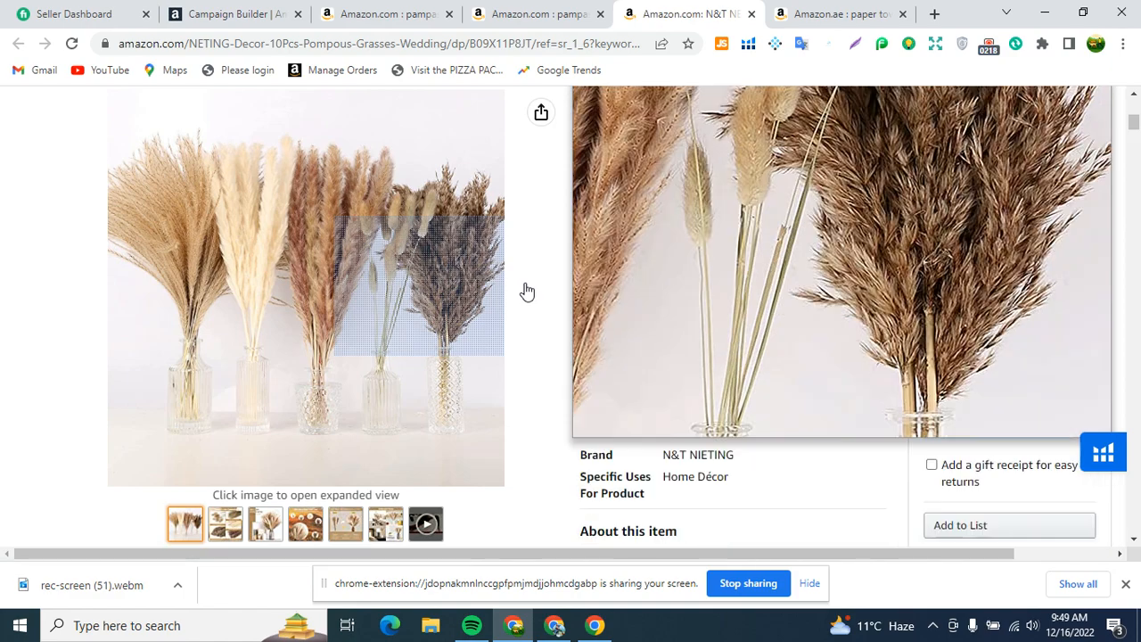
pyautogui.moveTo(517, 290)
pyautogui.scroll(-7, 517, 291)
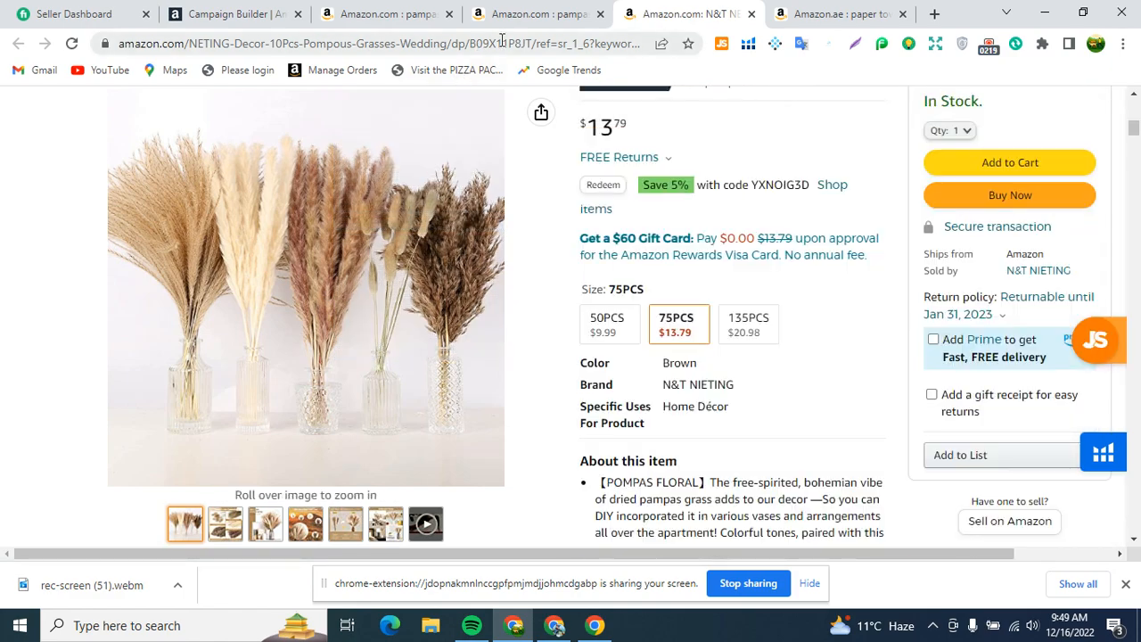
pyautogui.click(504, 45)
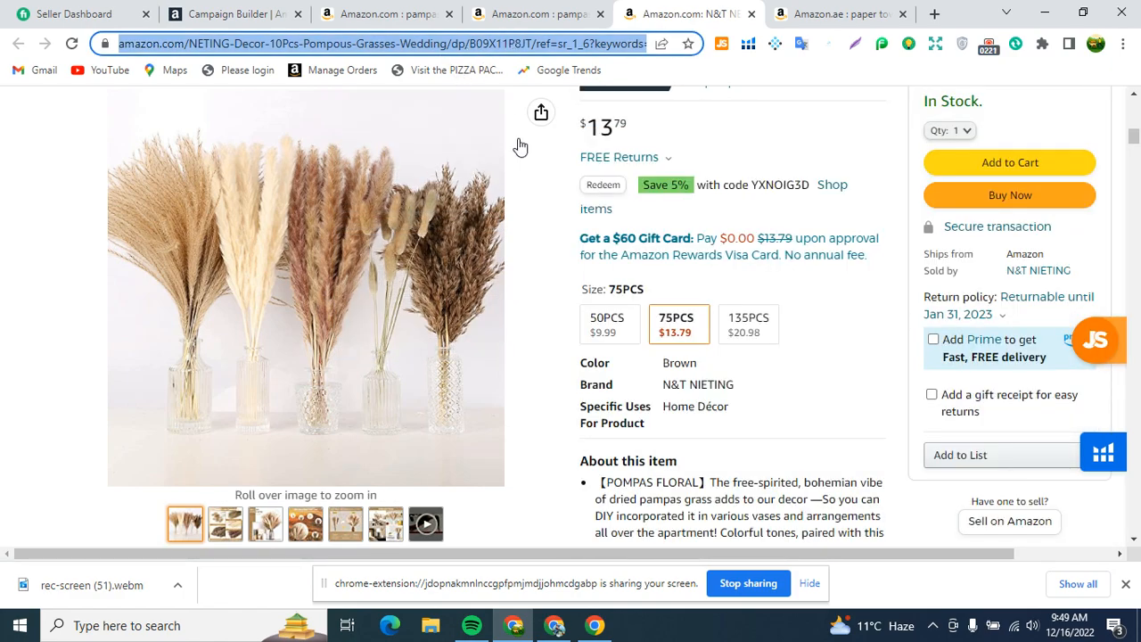
pyautogui.moveTo(453, 229)
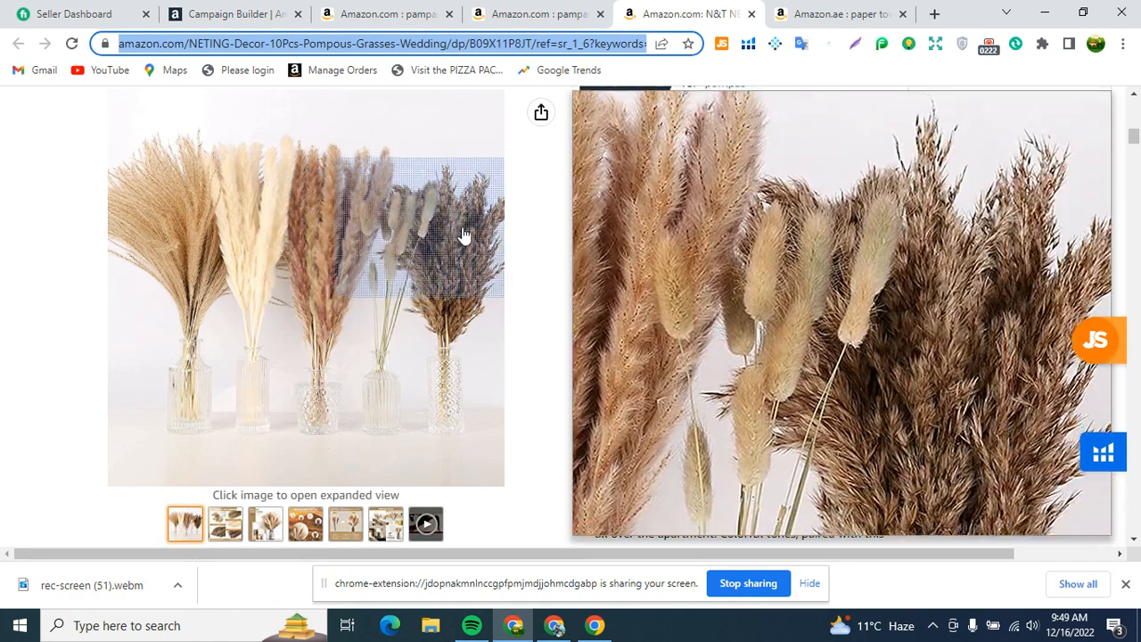
pyautogui.scroll(2, 628, 267)
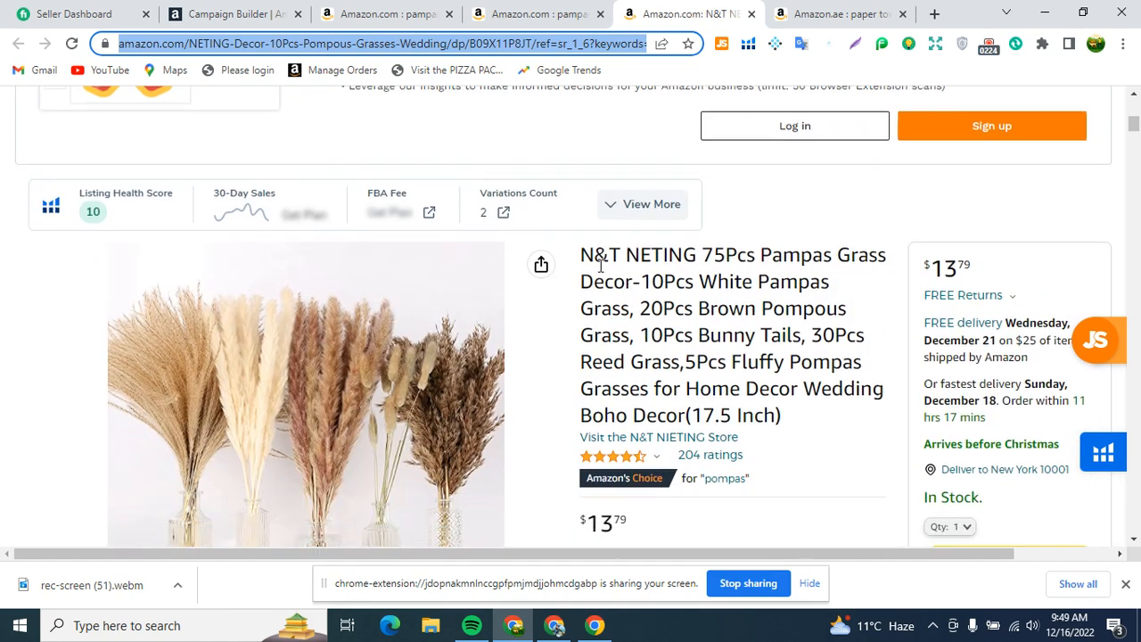
pyautogui.scroll(-20, 602, 265)
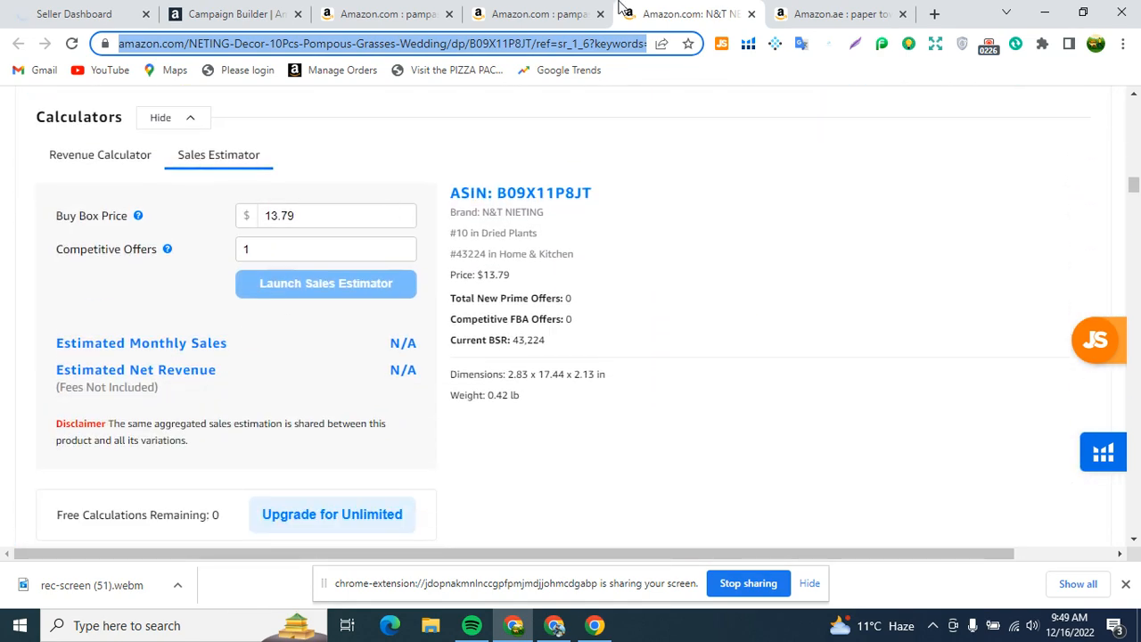
pyautogui.click(211, 13)
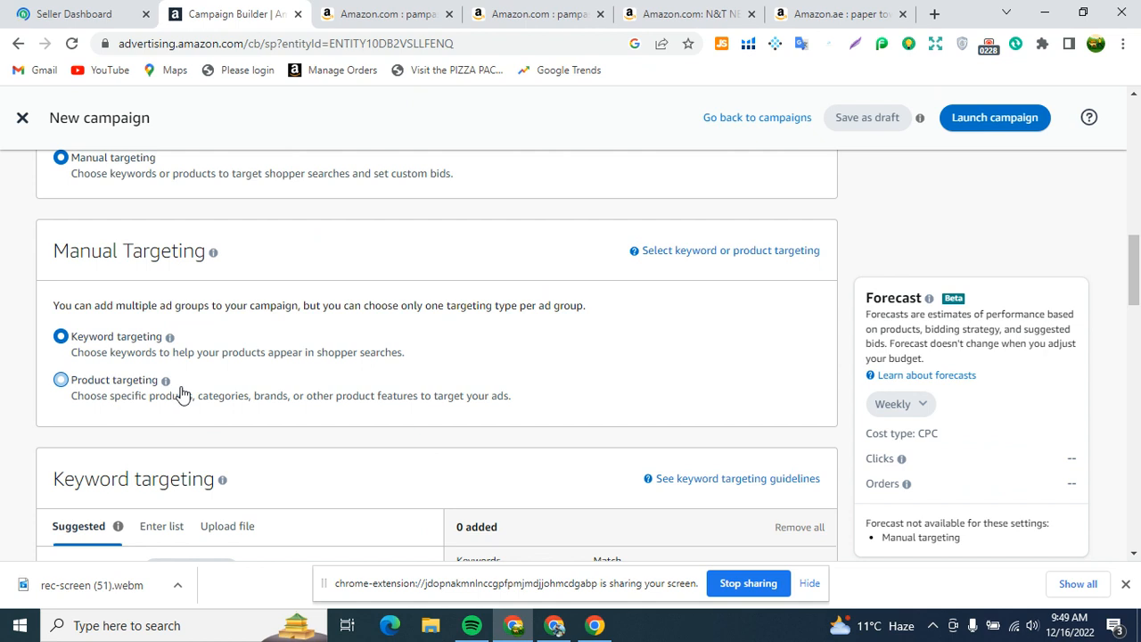
# Examine the Amazon search results and keyword suggestions for "pampas grass", and return to the campaign builder
pyautogui.scroll(-1, 152, 384)
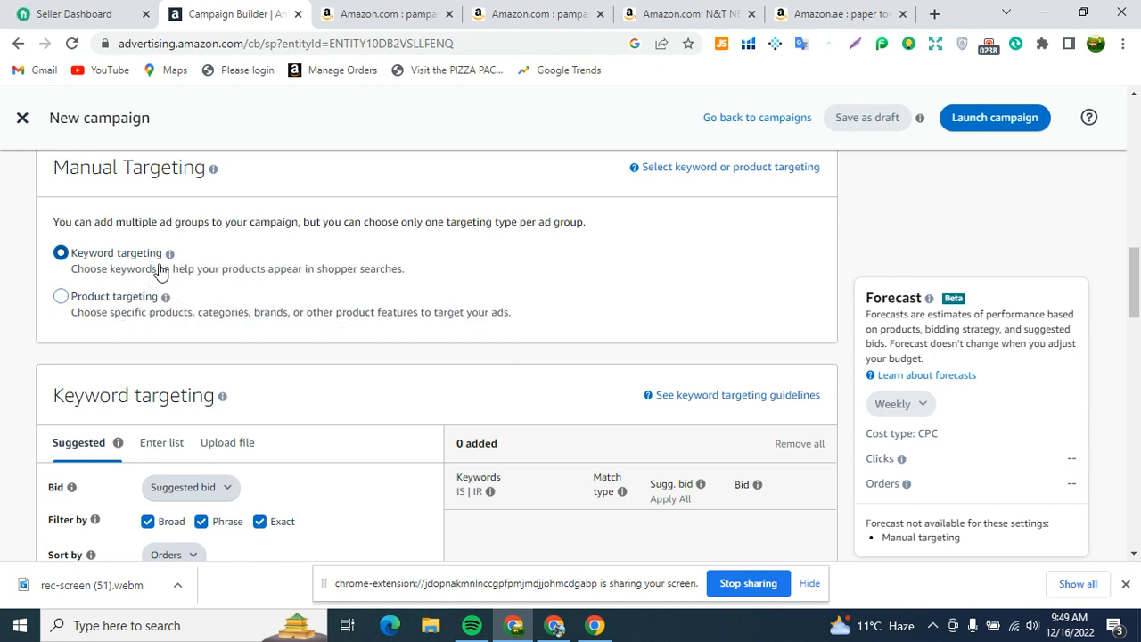
pyautogui.click(524, 12)
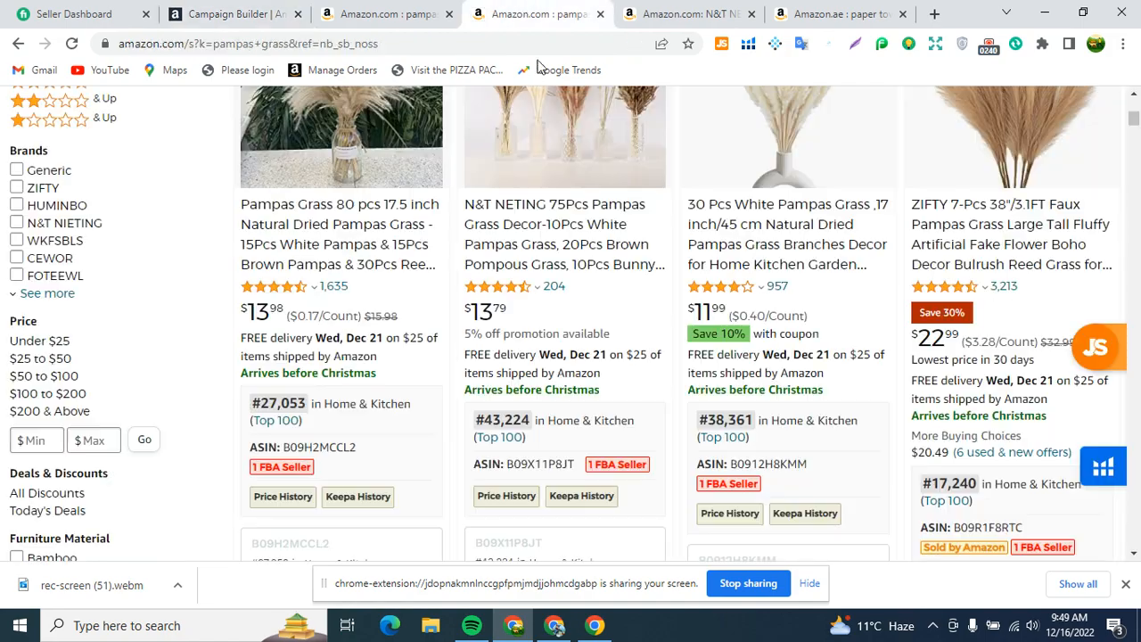
pyautogui.scroll(5, 523, 255)
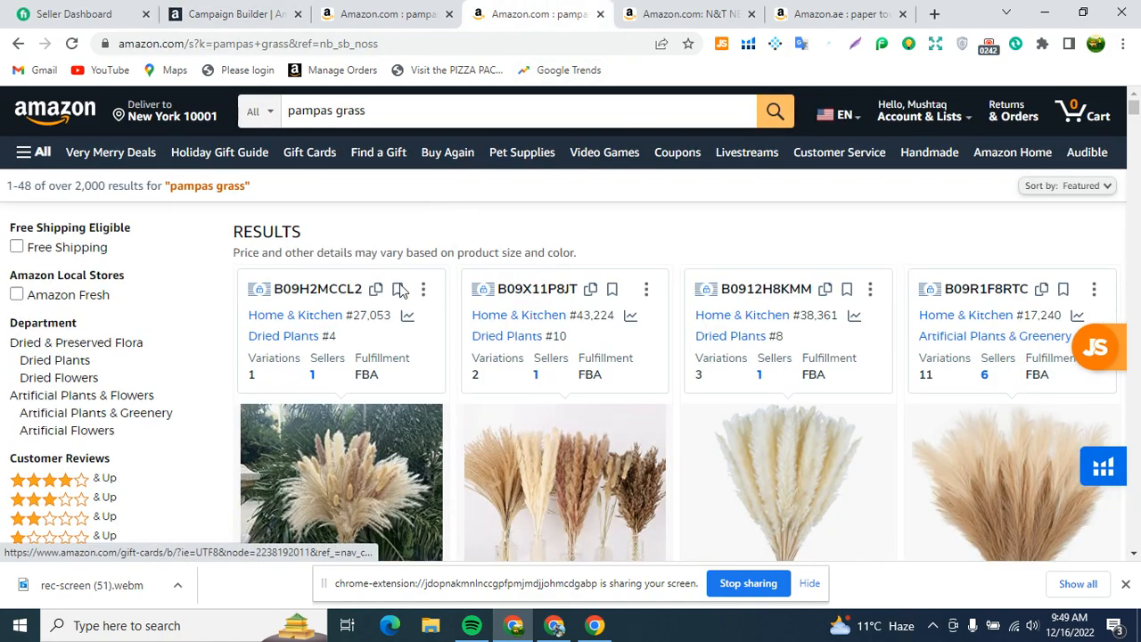
pyautogui.scroll(-7, 400, 290)
pyautogui.scroll(3, 353, 259)
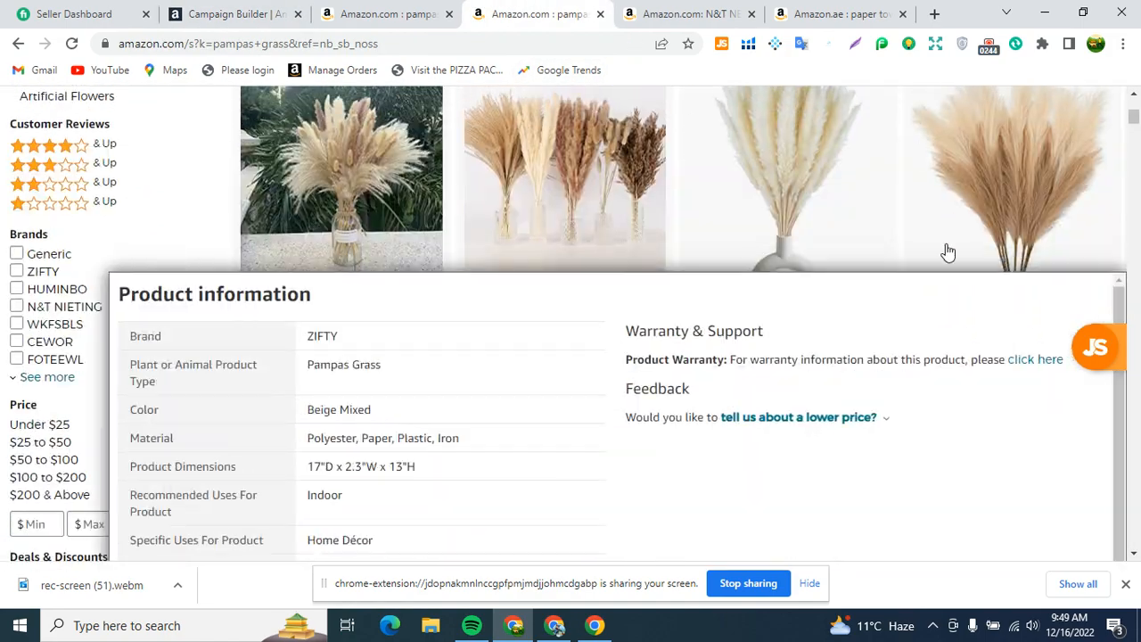
pyautogui.scroll(4, 793, 325)
pyautogui.scroll(-1, 526, 308)
pyautogui.scroll(-4, 493, 251)
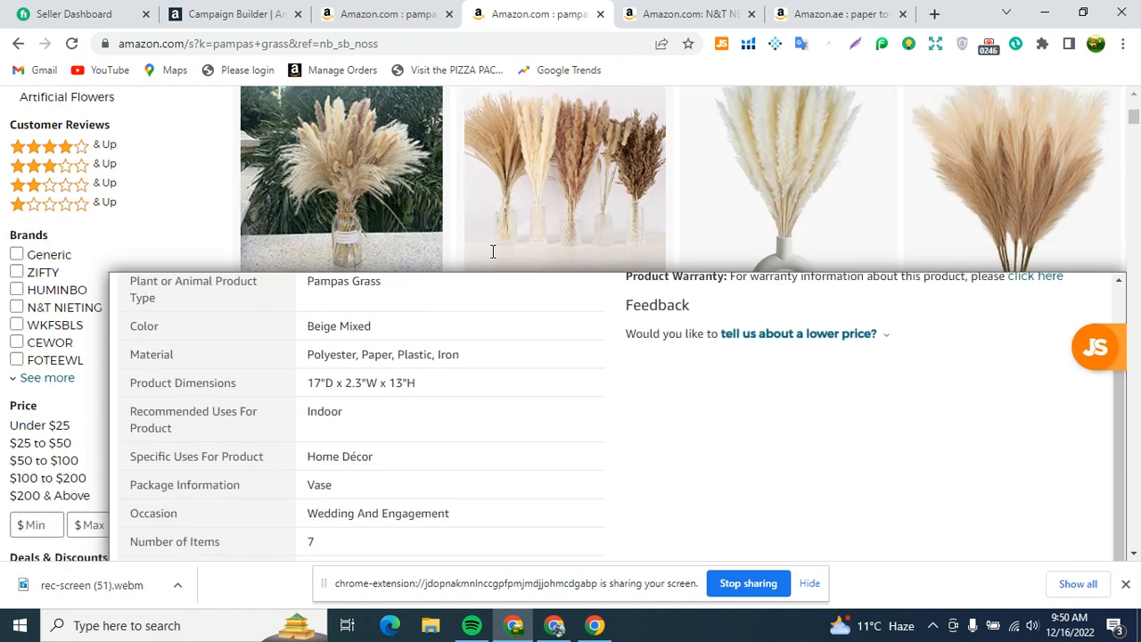
pyautogui.scroll(3, 493, 252)
pyautogui.scroll(4, 377, 187)
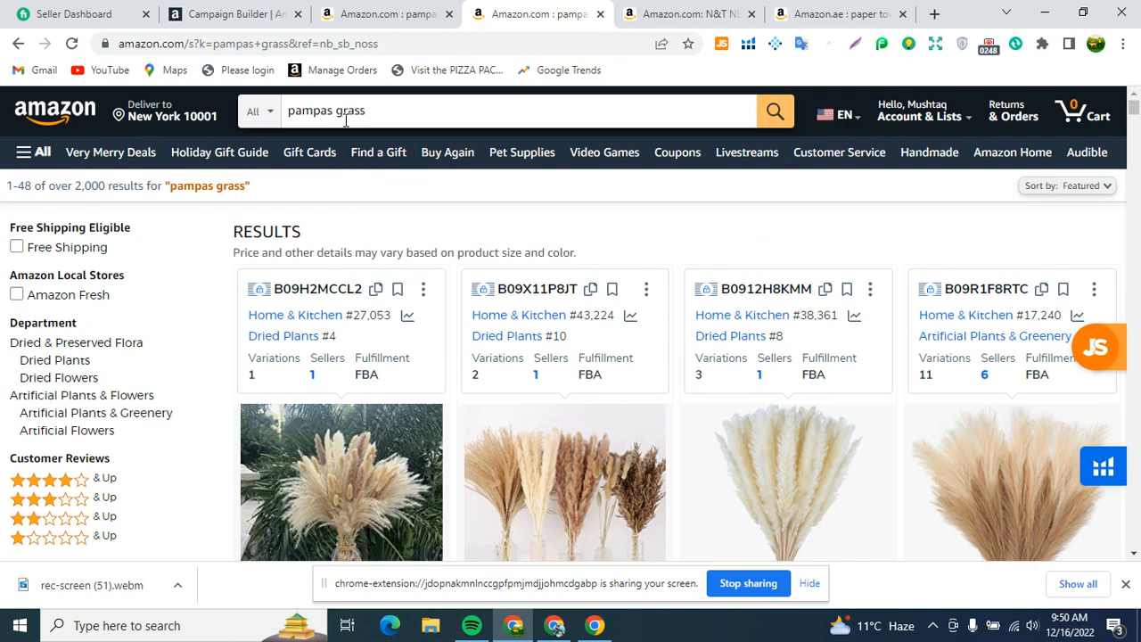
pyautogui.tripleClick(314, 111)
pyautogui.scroll(-2, 254, 336)
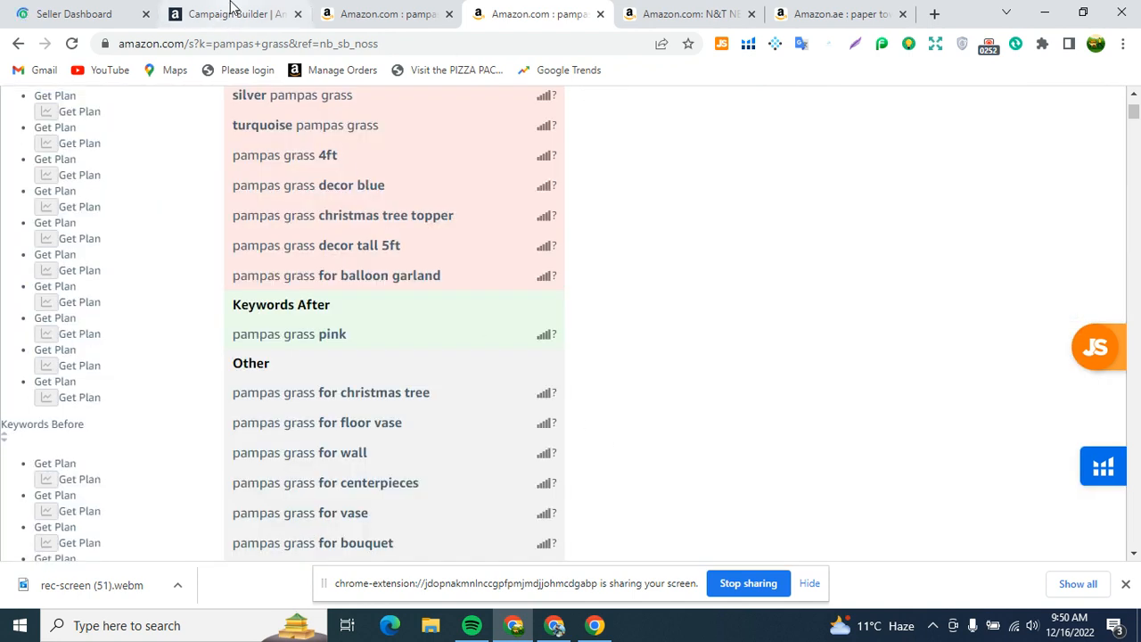
pyautogui.click(233, 14)
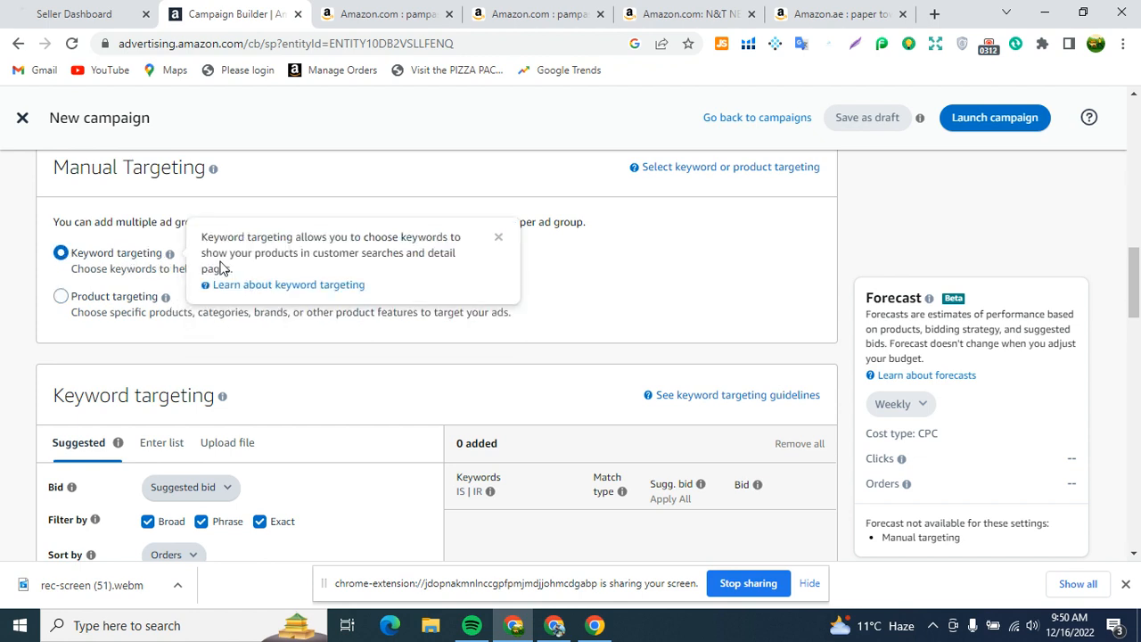
# Bring up the keyword match type filters and close the browser's downloads bar
pyautogui.scroll(-1, 92, 313)
pyautogui.scroll(-3, 91, 313)
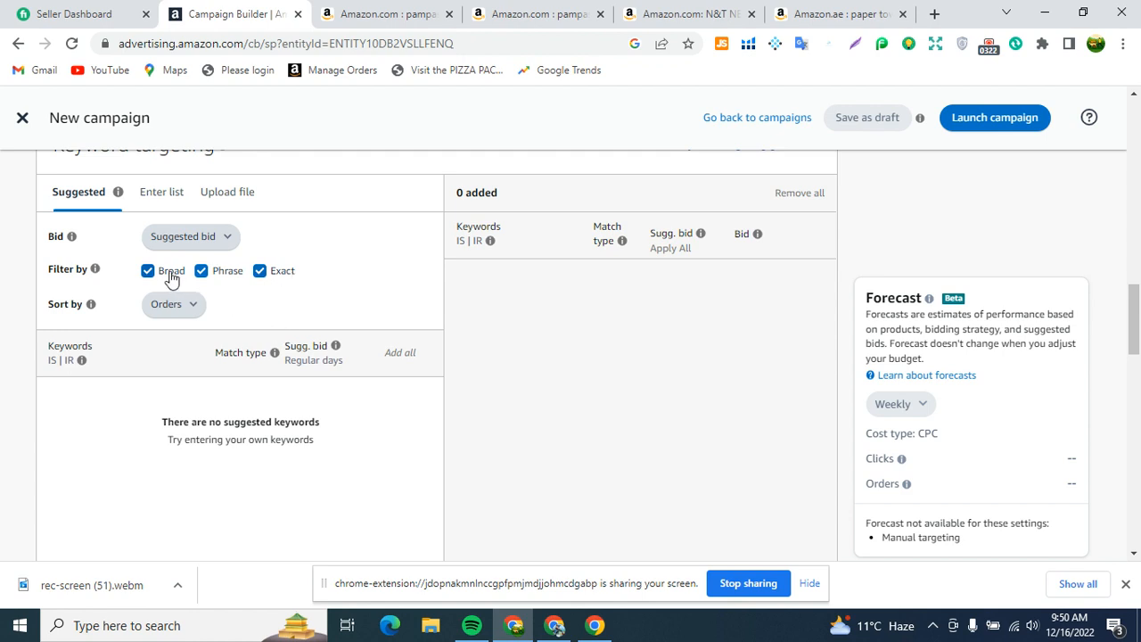
pyautogui.click(1126, 586)
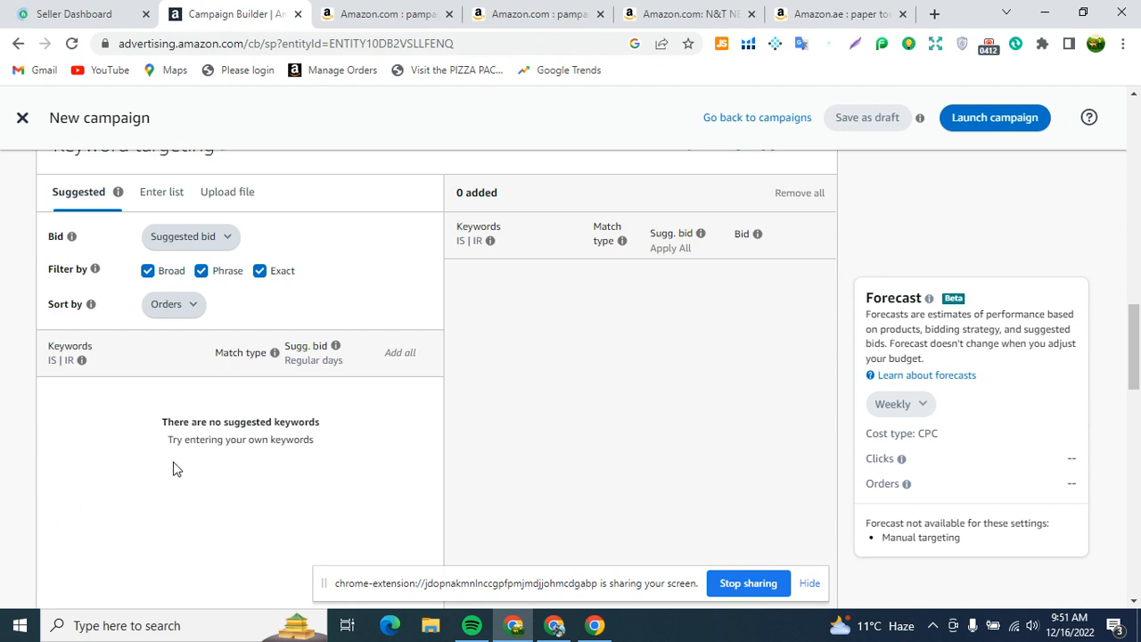
# Restrict the suggested keywords filter to Exact match by clearing Phrase and Broad
pyautogui.scroll(3, 205, 458)
pyautogui.scroll(2, 191, 446)
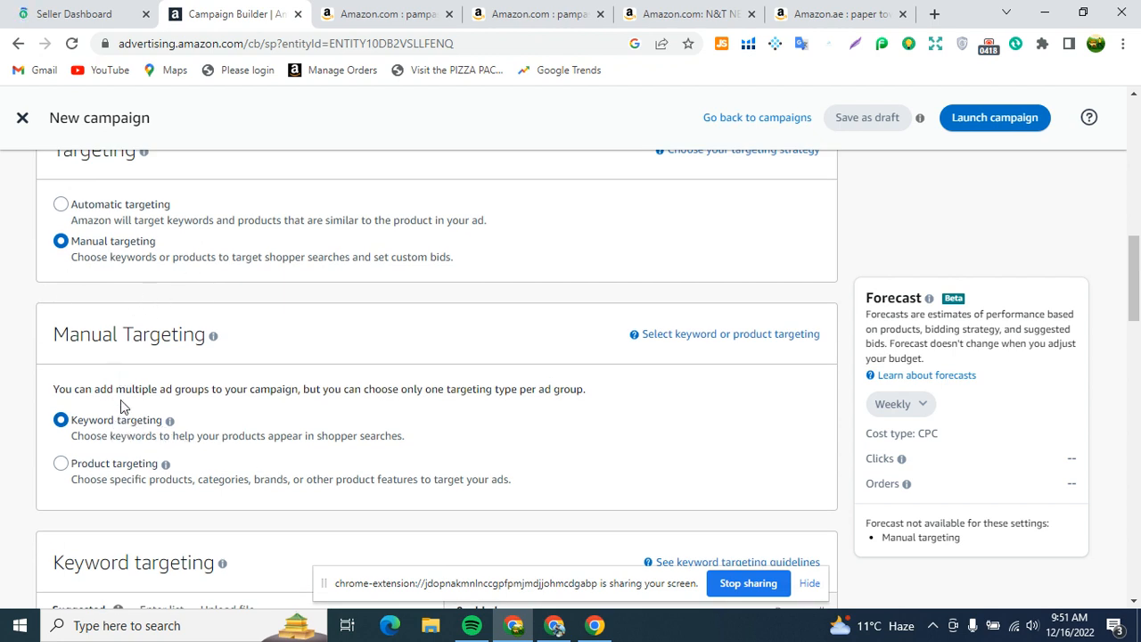
pyautogui.moveTo(169, 421)
pyautogui.scroll(-4, 233, 431)
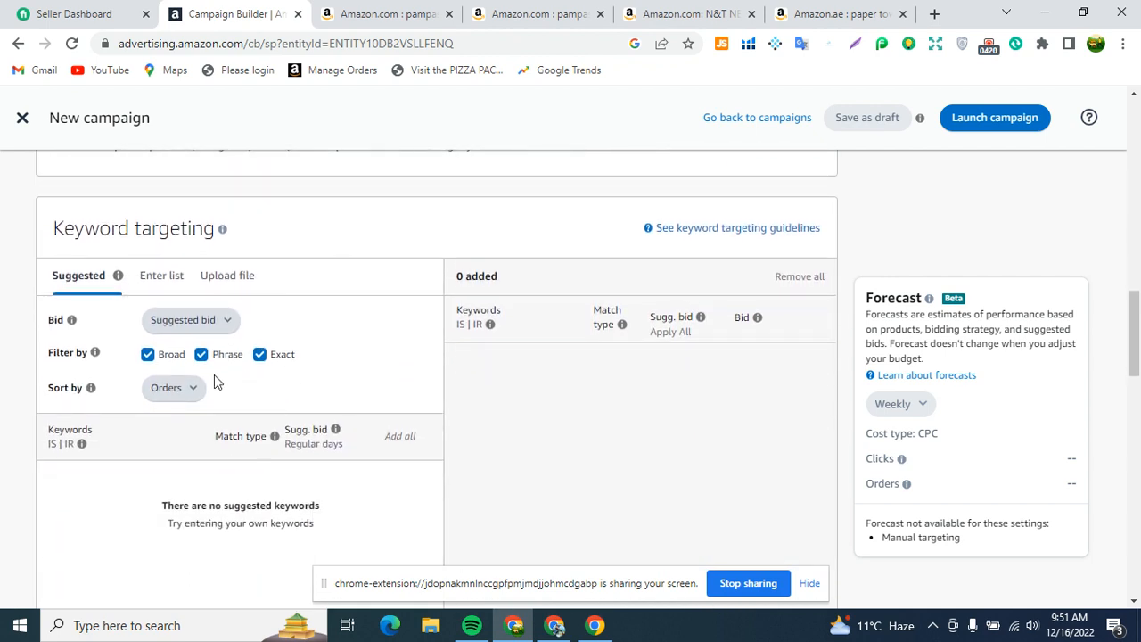
pyautogui.click(202, 356)
pyautogui.click(148, 355)
pyautogui.scroll(1, 236, 446)
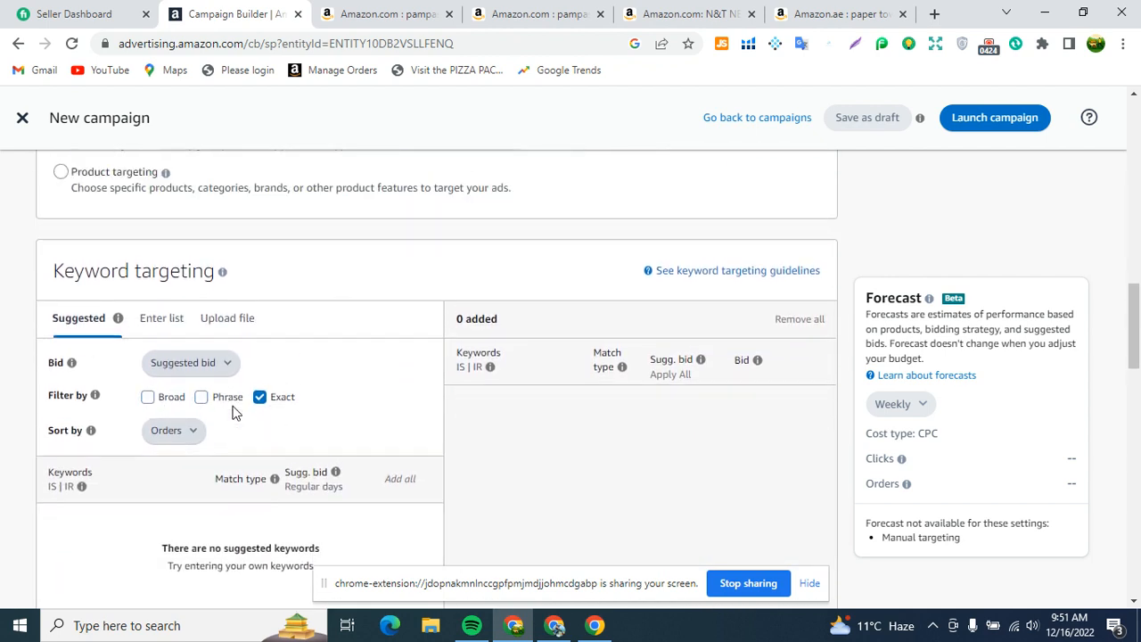
# Compare the manual list entry with the suggested keywords, and review the campaign's Products and Keyword targeting sections
pyautogui.click(179, 373)
pyautogui.scroll(-1, 359, 374)
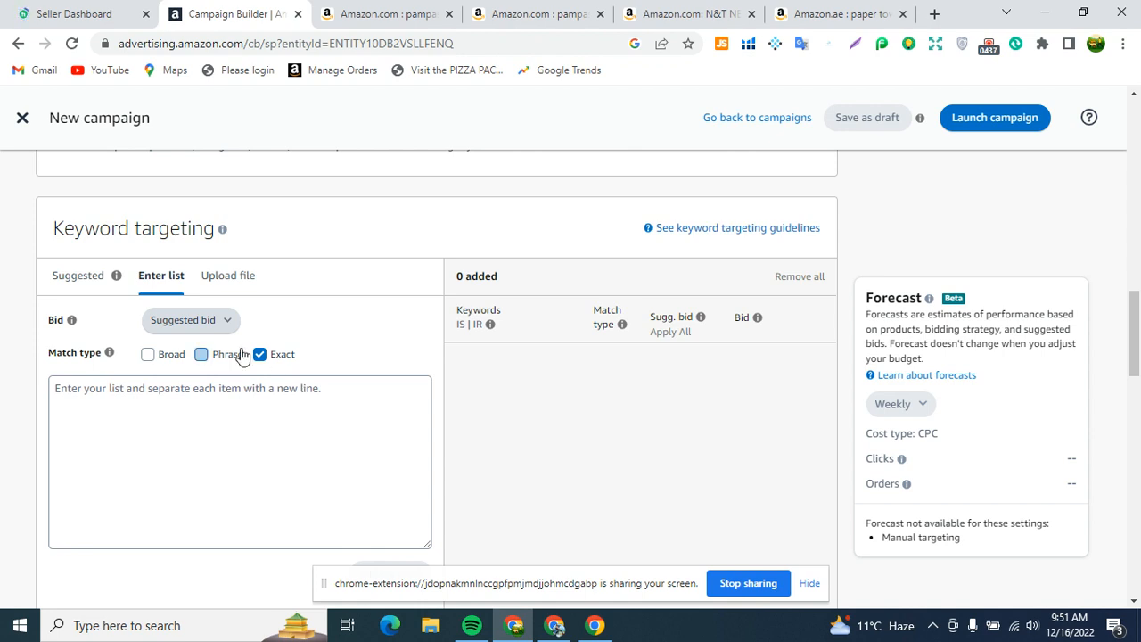
pyautogui.click(66, 275)
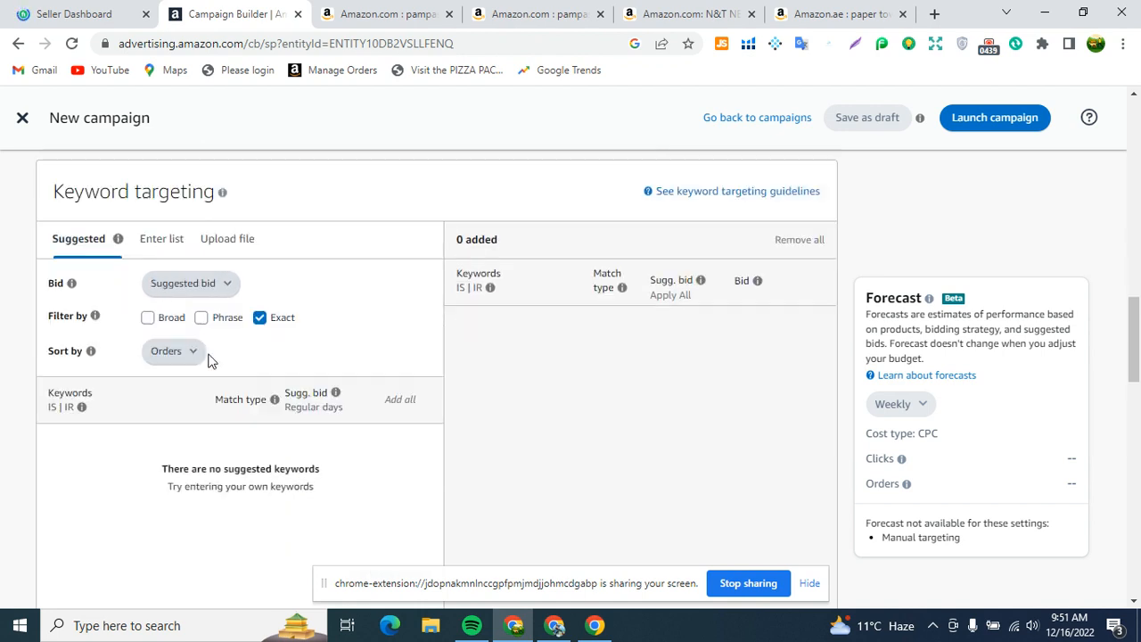
pyautogui.scroll(12, 241, 353)
pyautogui.scroll(-1, 209, 382)
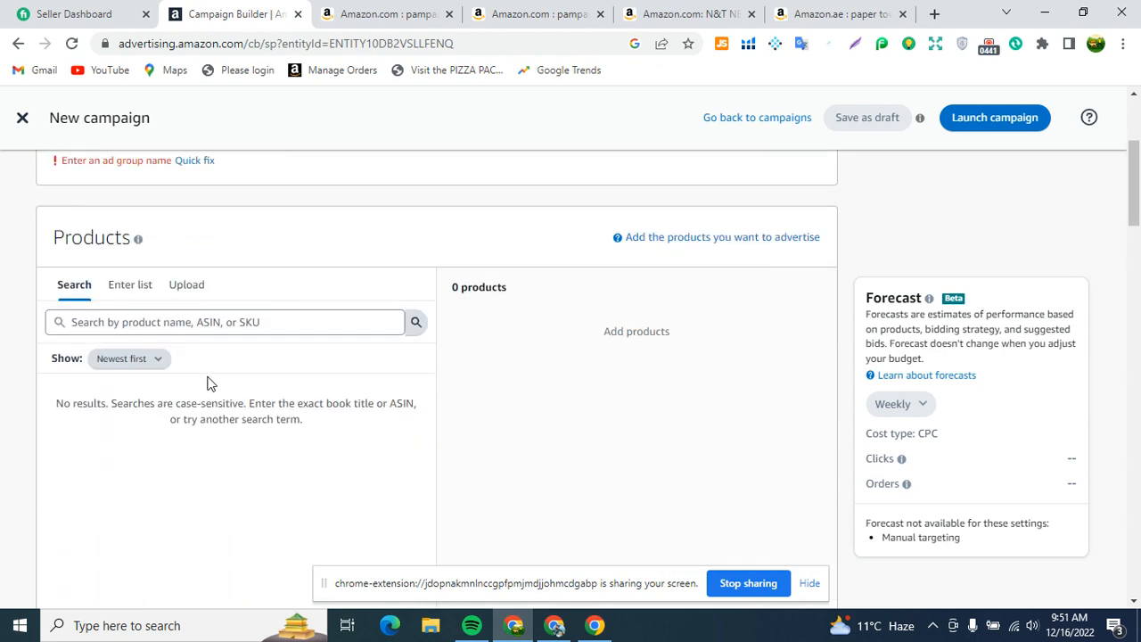
pyautogui.scroll(-8, 216, 391)
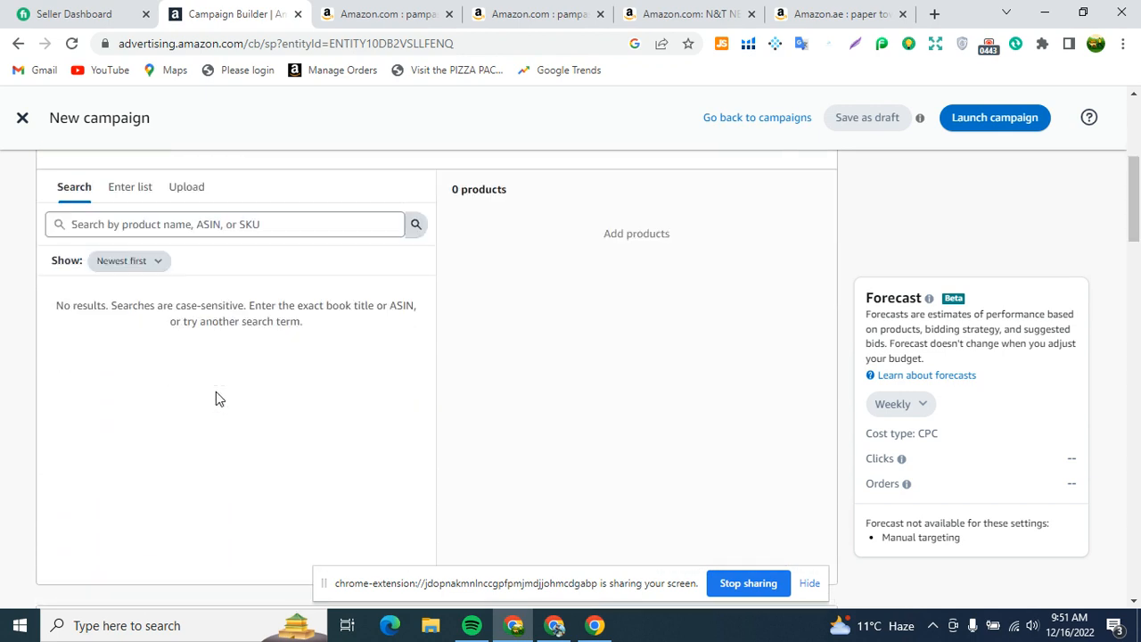
pyautogui.scroll(-2, 215, 390)
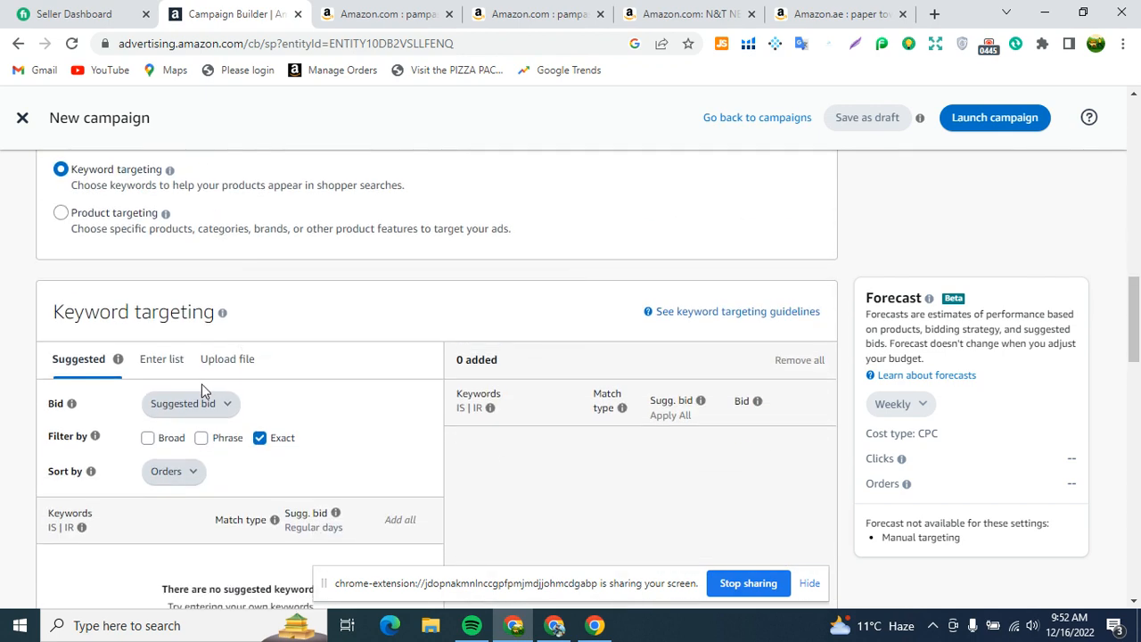
pyautogui.scroll(-3, 201, 382)
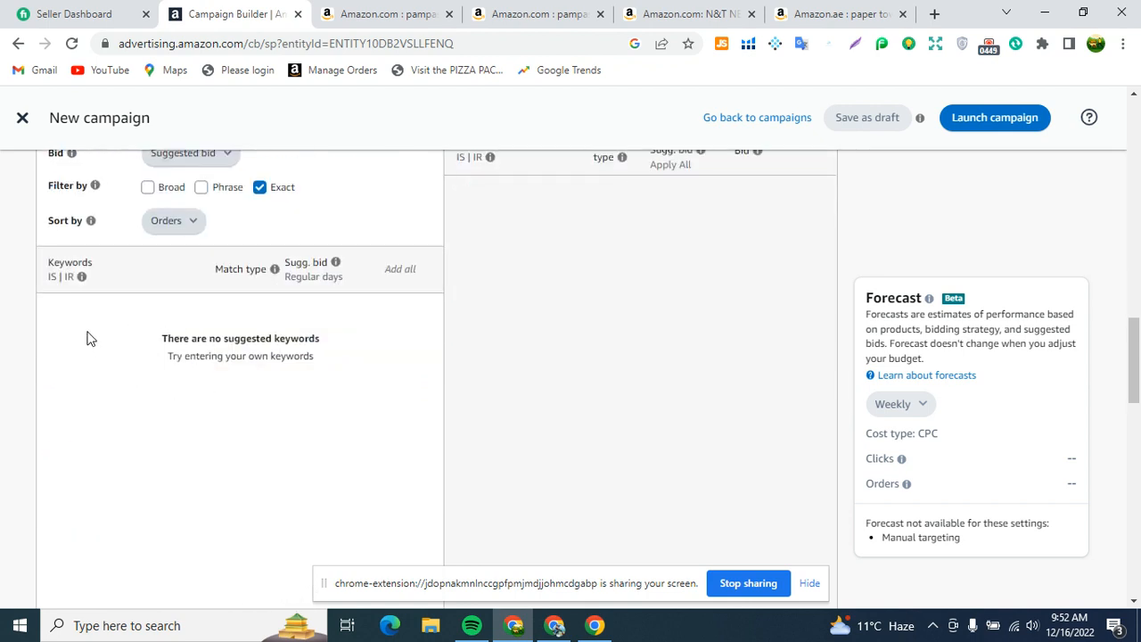
pyautogui.scroll(2, 166, 311)
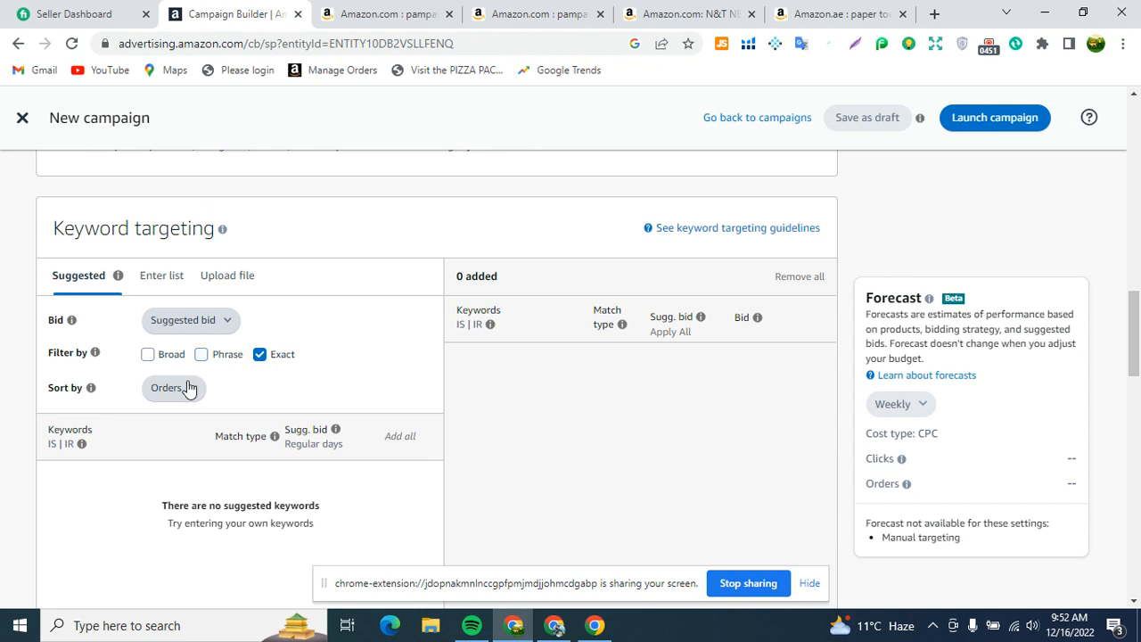
# Add "Paper Plates" from a manually entered list as an Exact match keyword with a $0.75 bid
pyautogui.click(164, 277)
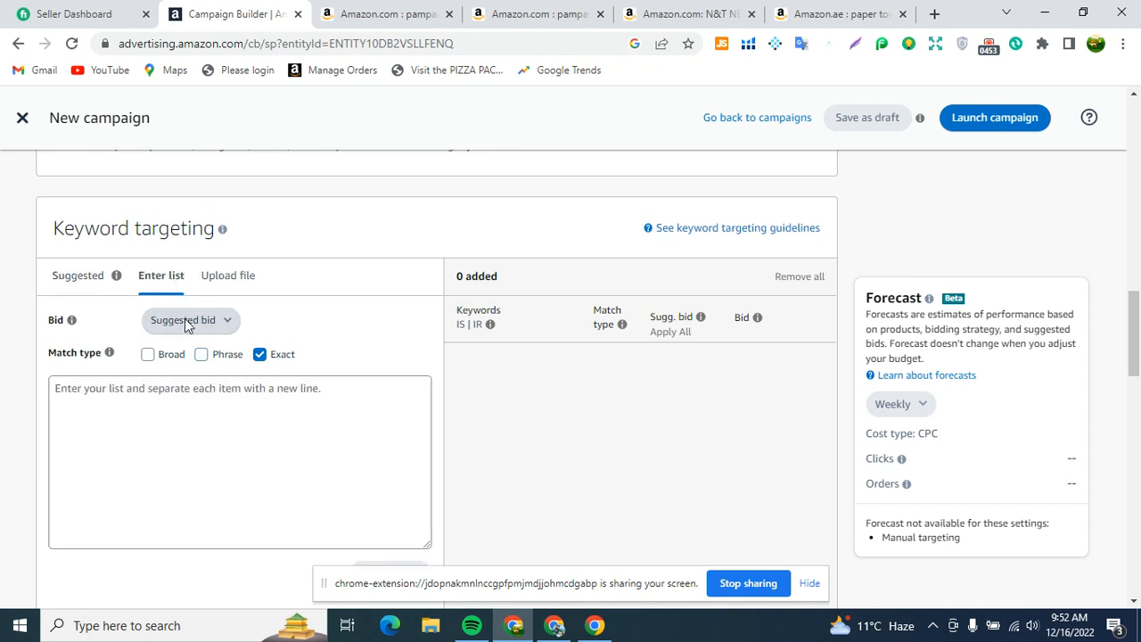
pyautogui.click(142, 402)
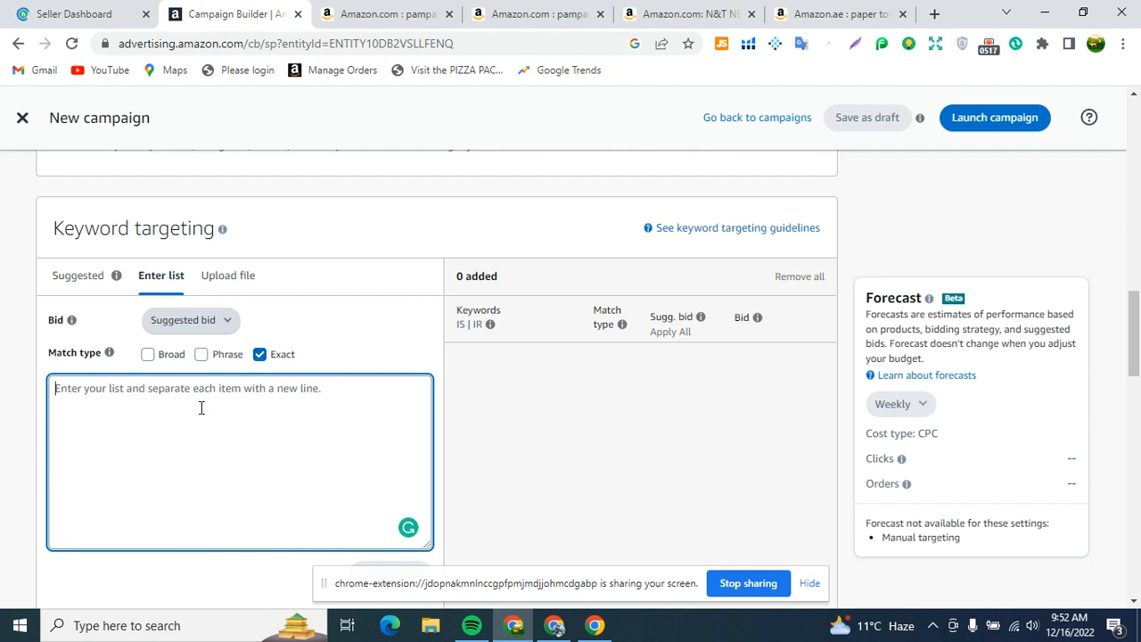
pyautogui.write('p')
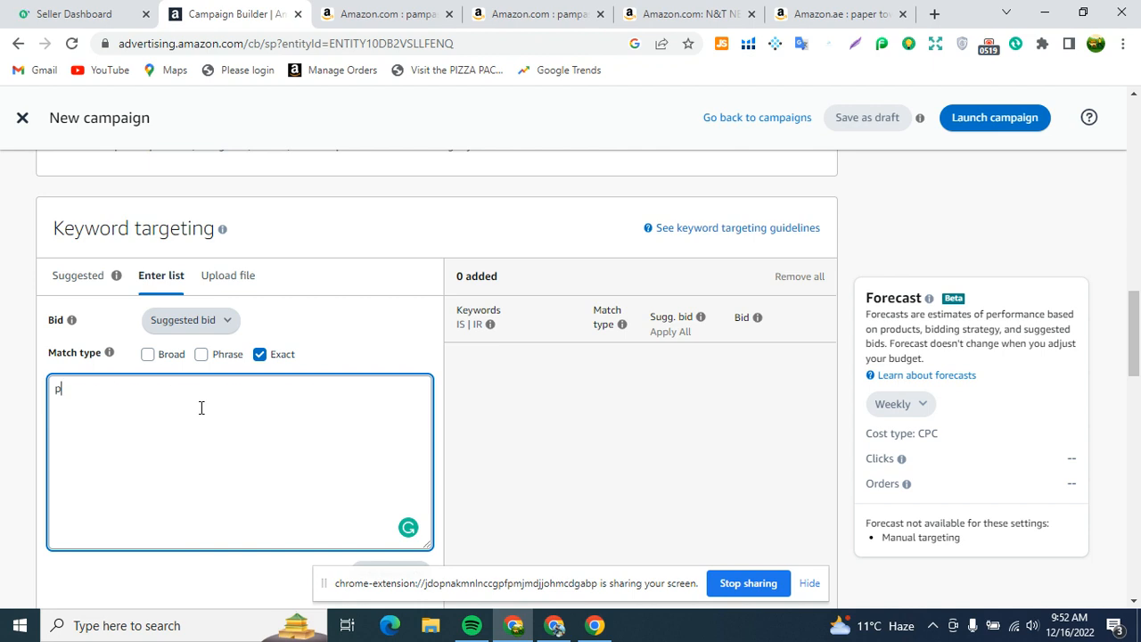
pyautogui.press('BackSpace')
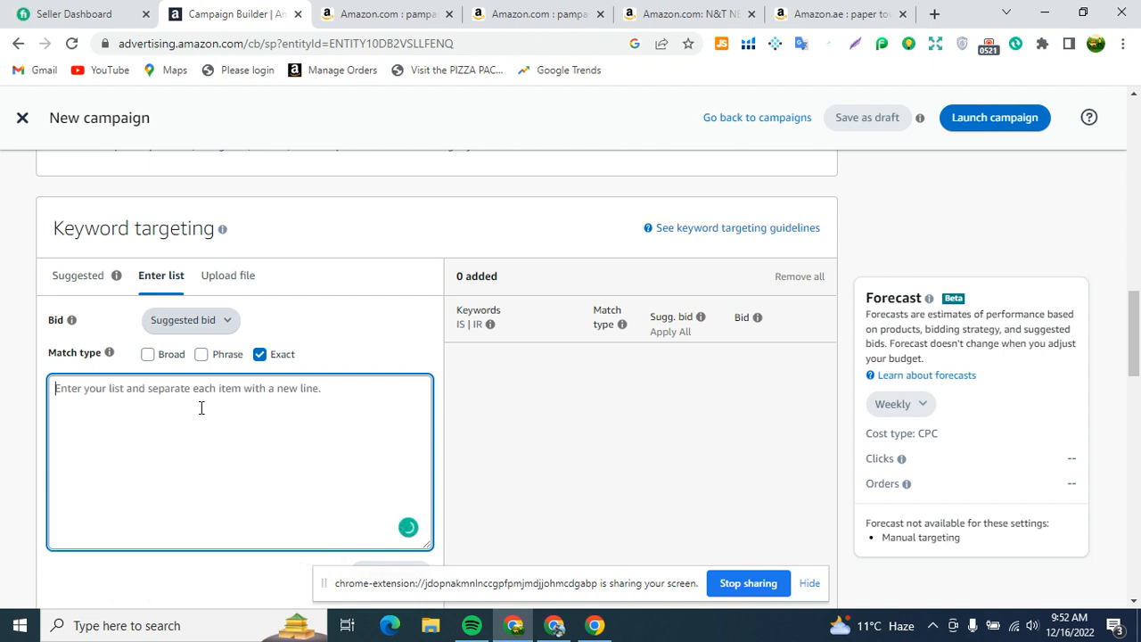
pyautogui.write('Paper')
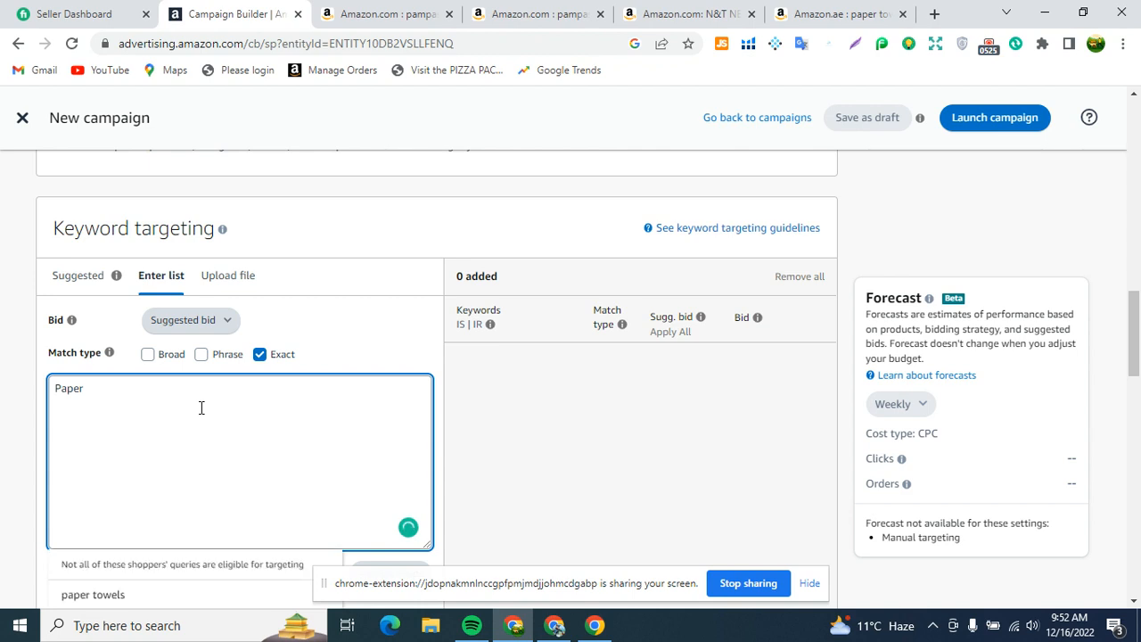
pyautogui.write(' p')
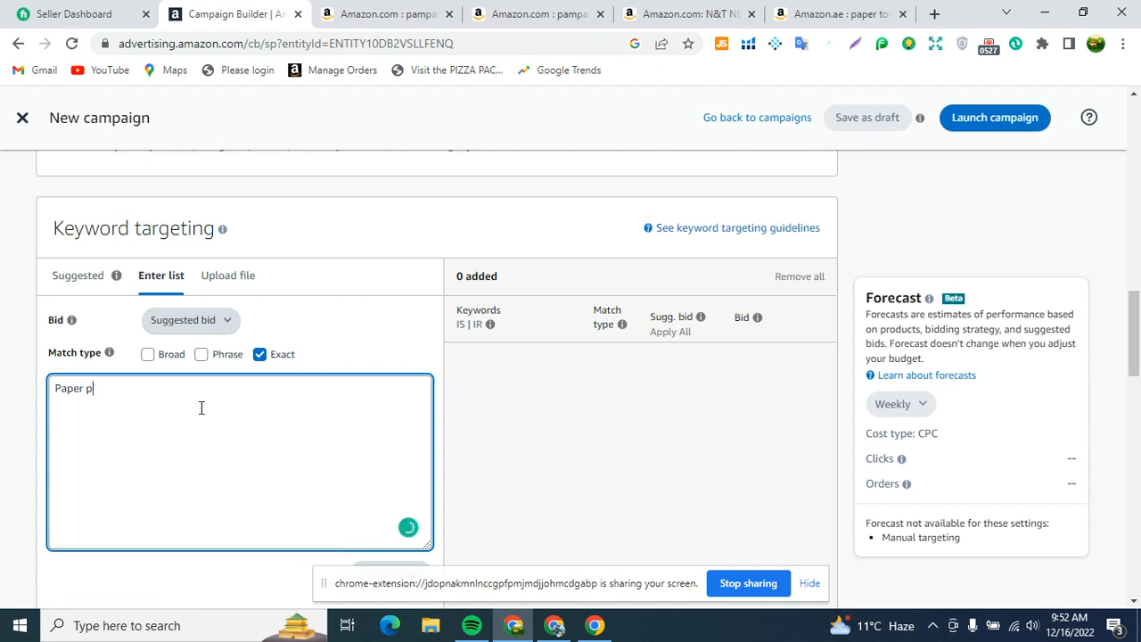
pyautogui.write('lates')
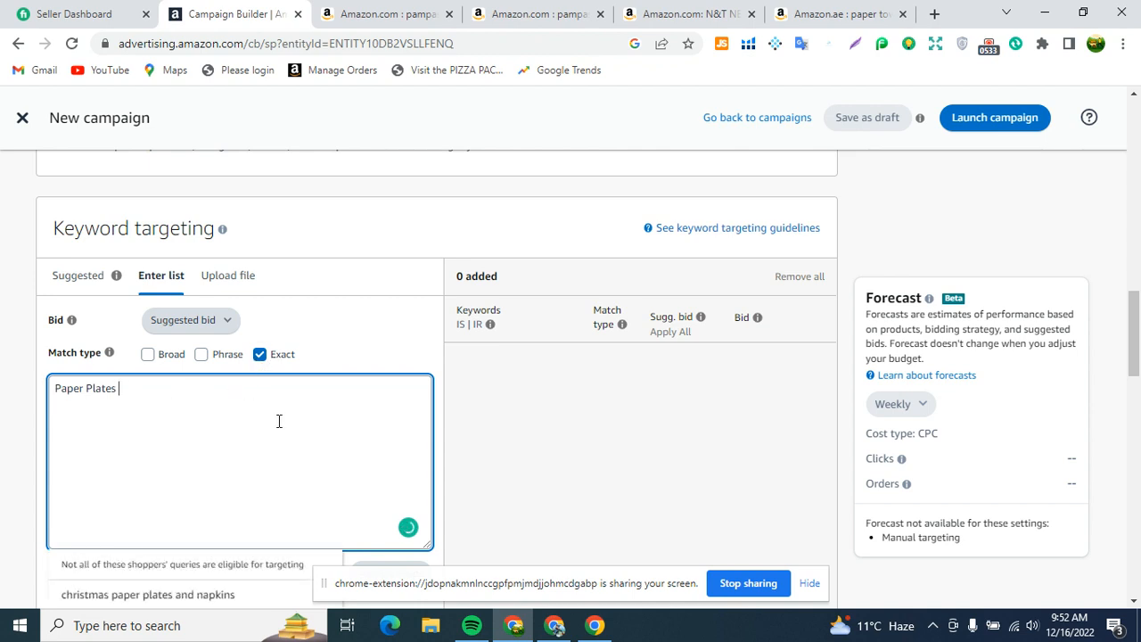
pyautogui.scroll(-2, 279, 420)
pyautogui.click(384, 416)
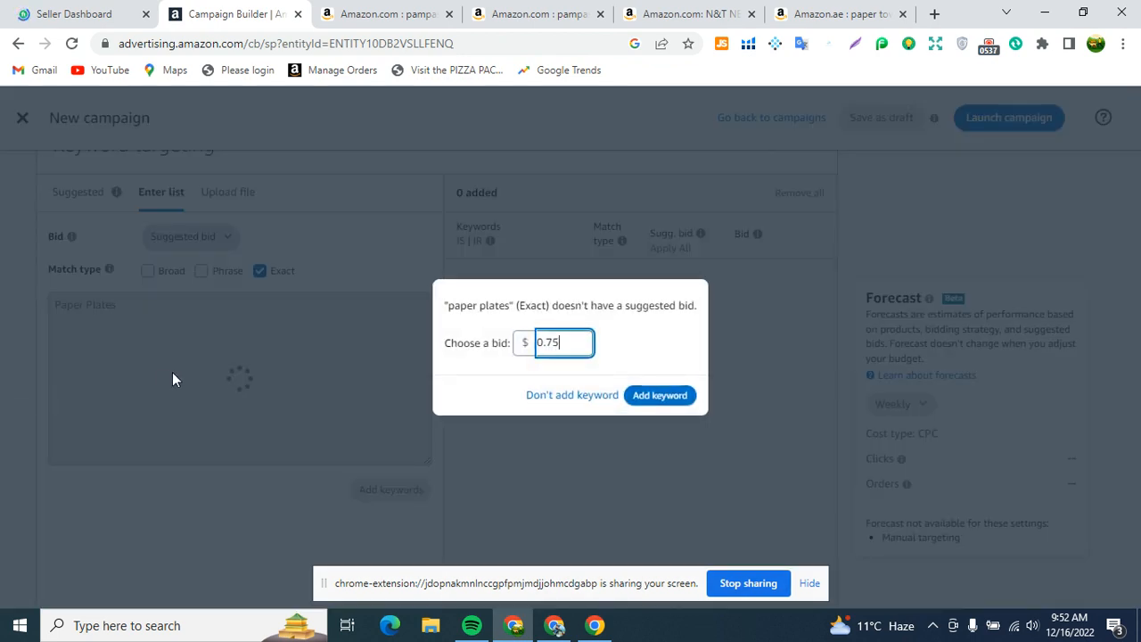
pyautogui.click(657, 398)
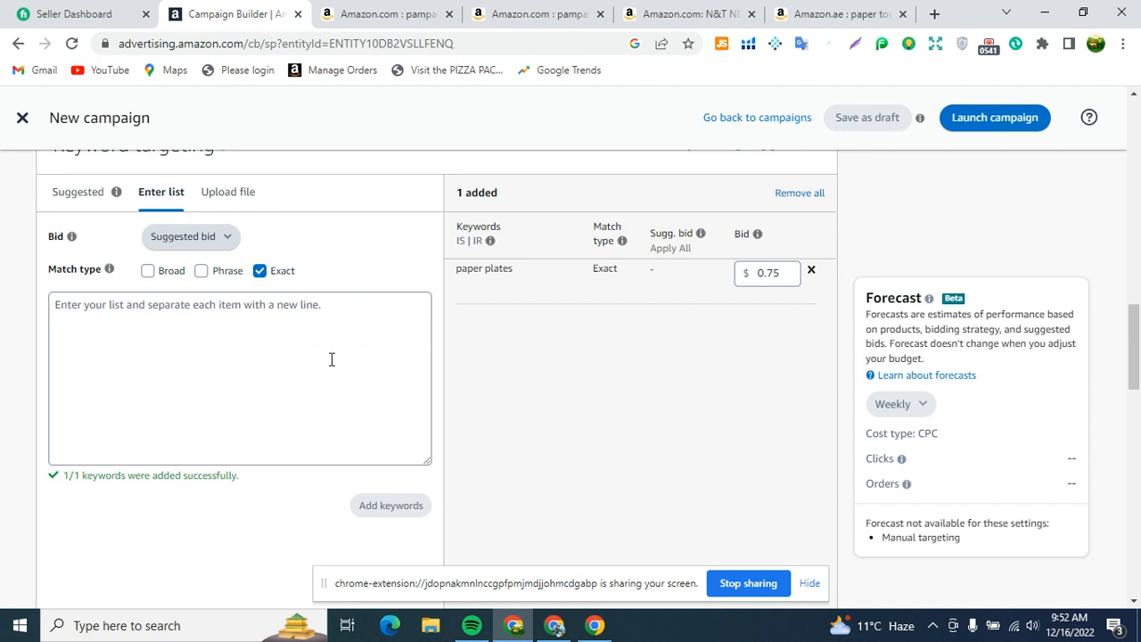
# Examine the added "paper plates" keyword and its Exact match type in the added keywords list
pyautogui.doubleClick(597, 269)
pyautogui.moveTo(458, 270); pyautogui.dragTo(515, 269)
pyautogui.click(455, 280)
pyautogui.moveTo(458, 280); pyautogui.dragTo(515, 285)
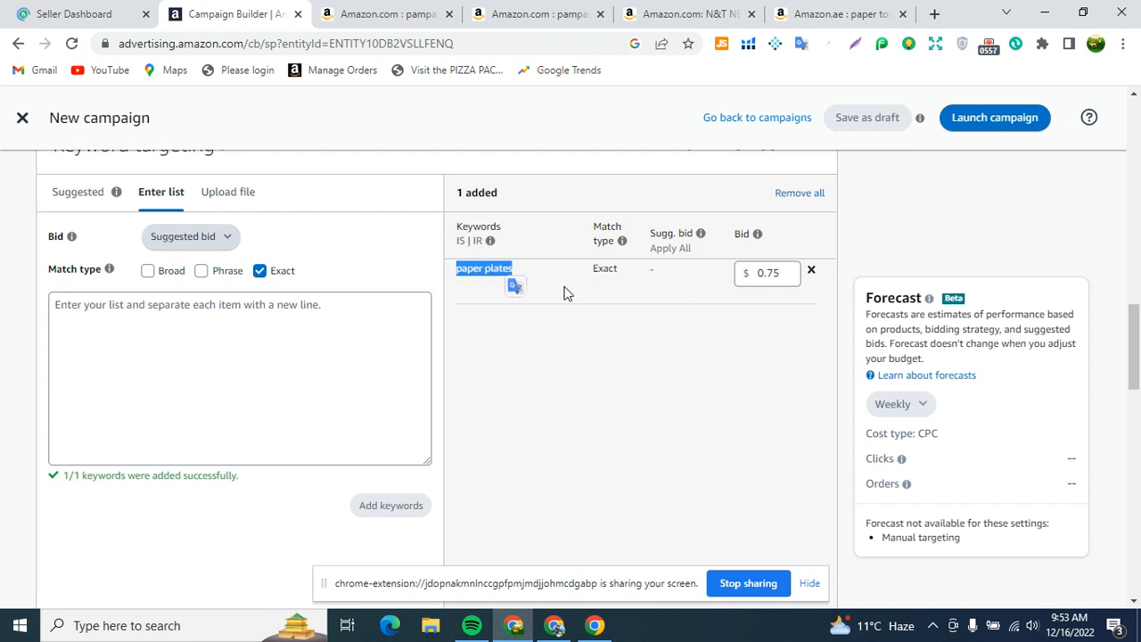
pyautogui.click(450, 277)
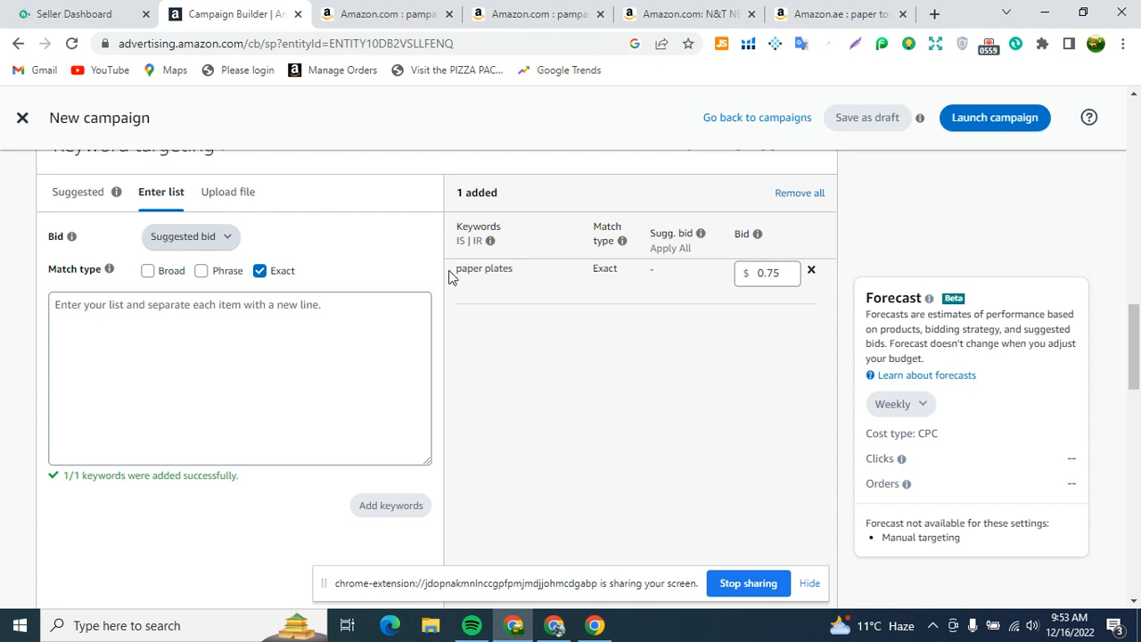
pyautogui.moveTo(450, 276); pyautogui.dragTo(528, 278)
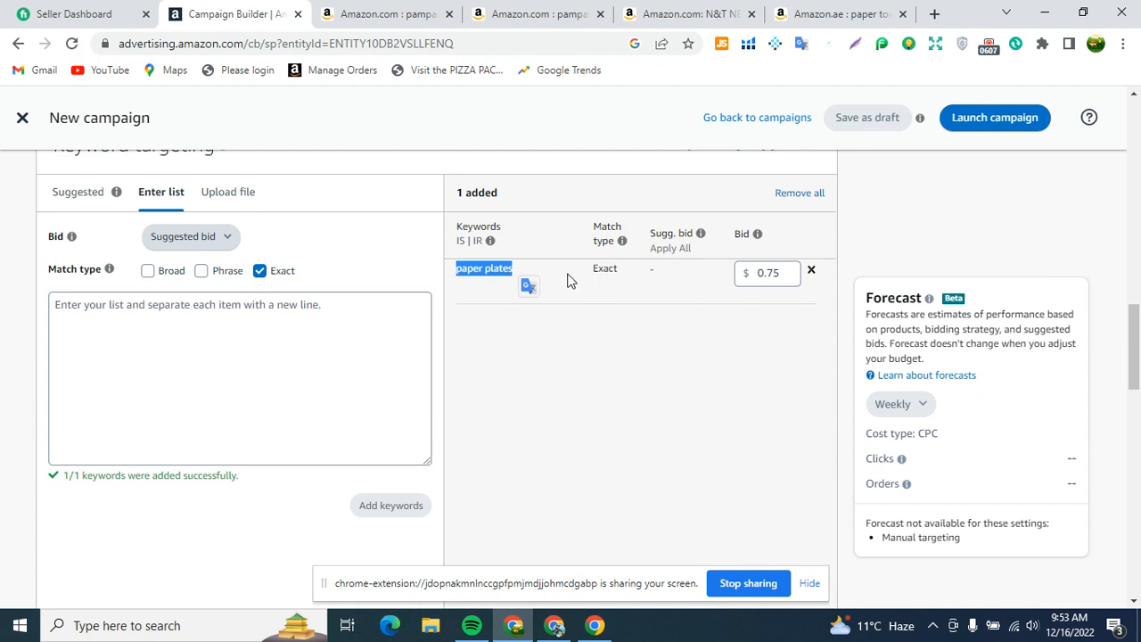
pyautogui.moveTo(455, 271); pyautogui.dragTo(520, 277)
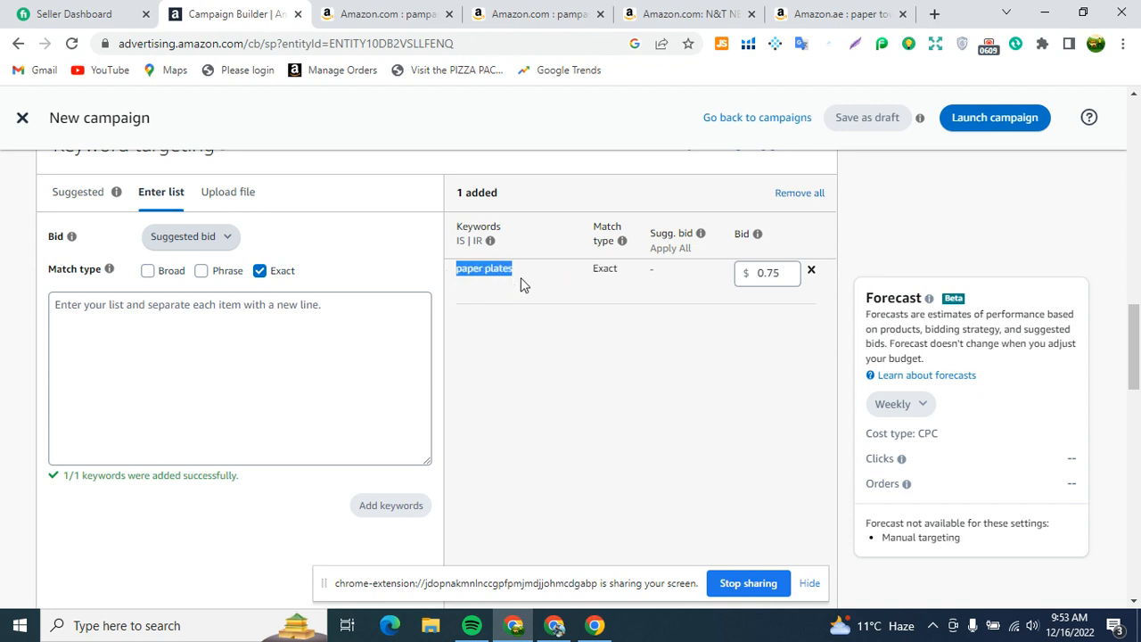
pyautogui.click(470, 275)
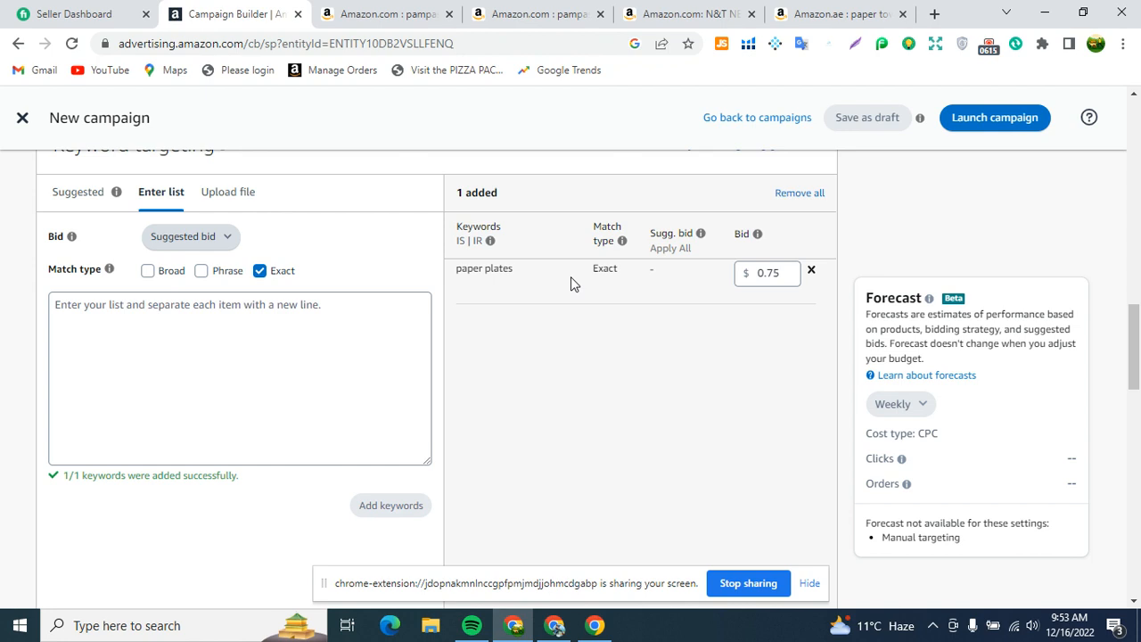
# Switch the match type from Exact to Phrase and add "Paper Plates" as a keyword with a $0.75 bid
pyautogui.moveTo(453, 276); pyautogui.dragTo(163, 308)
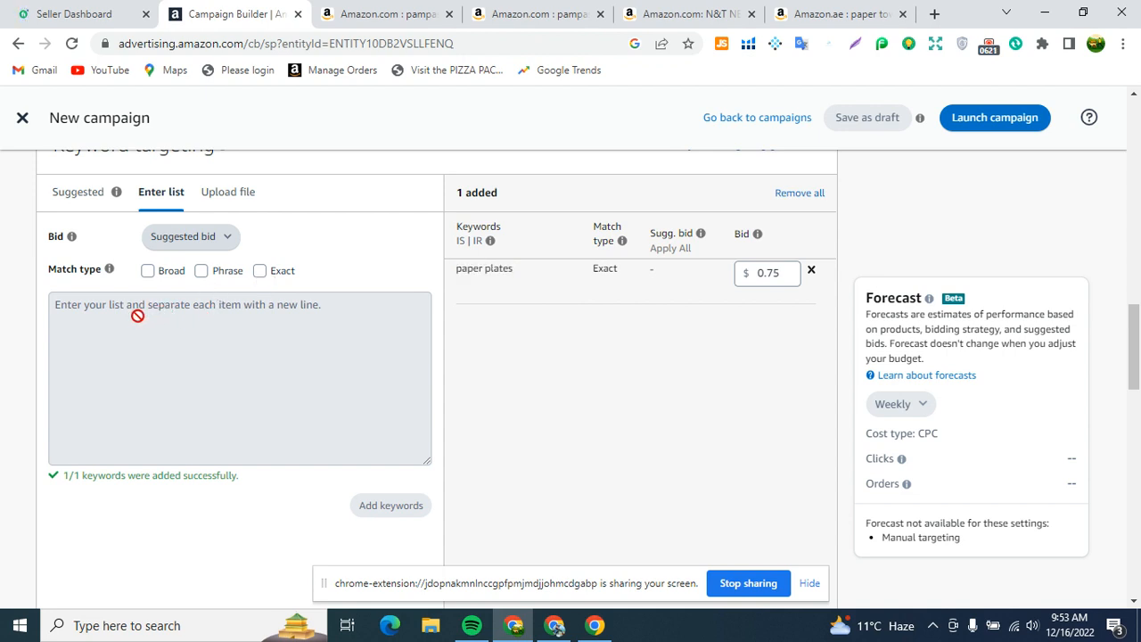
pyautogui.click(201, 270)
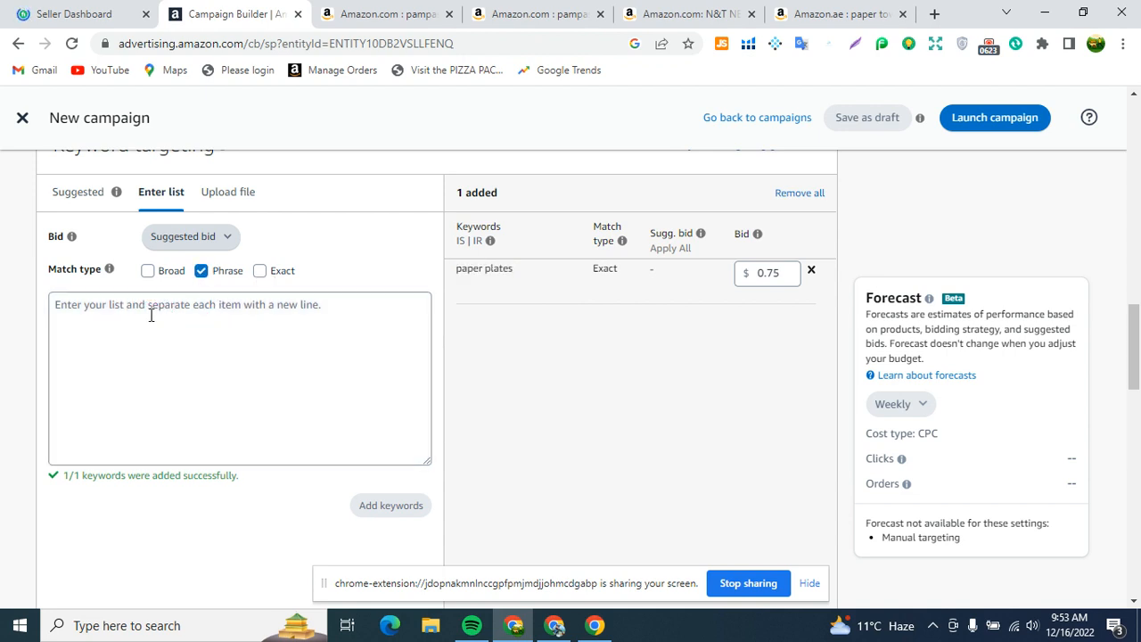
pyautogui.click(167, 306)
pyautogui.write('P')
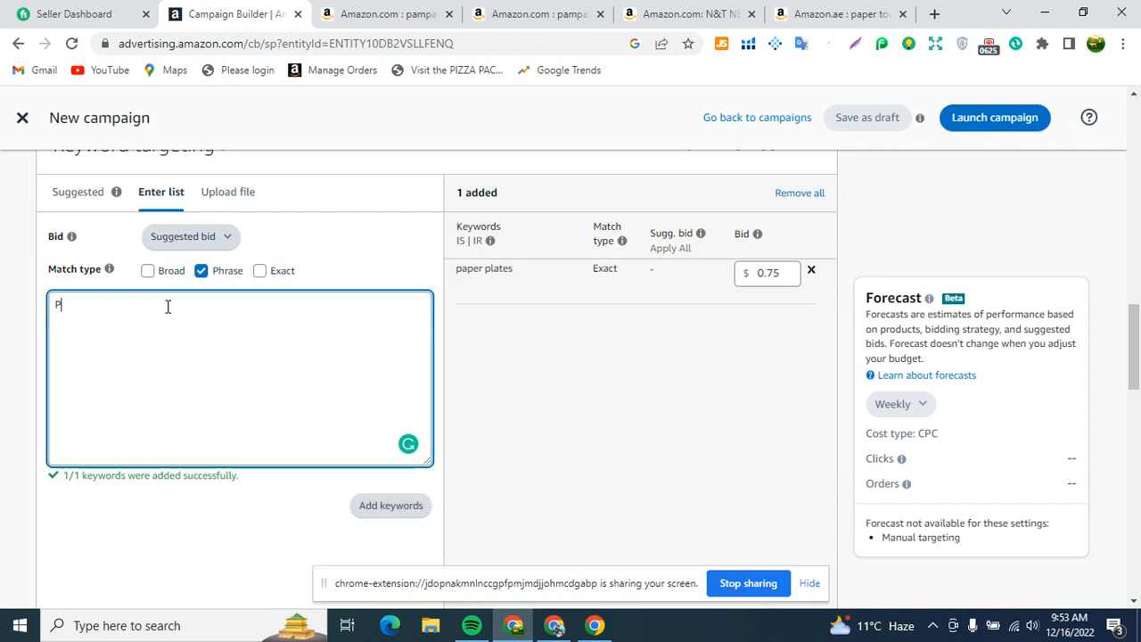
pyautogui.write('aper ')
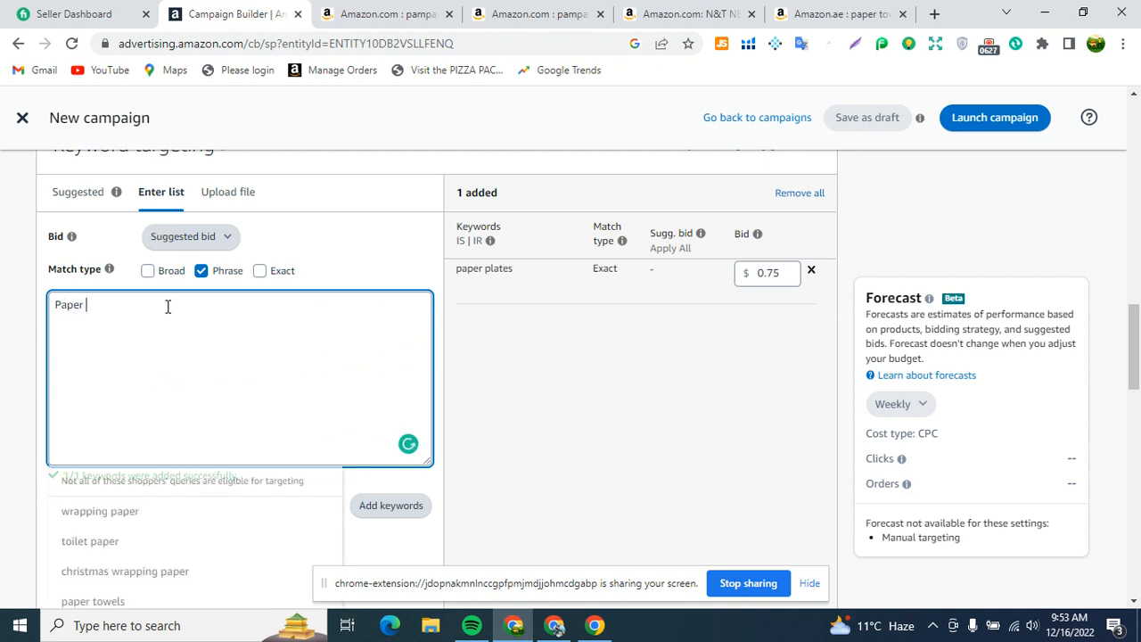
pyautogui.write('Plates')
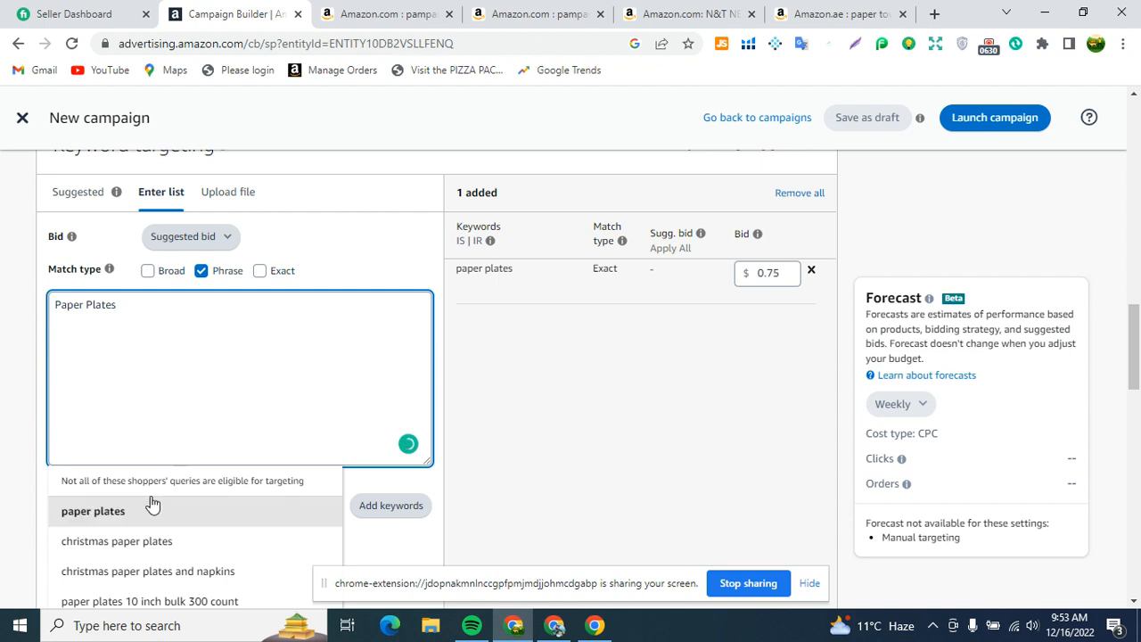
pyautogui.click(367, 506)
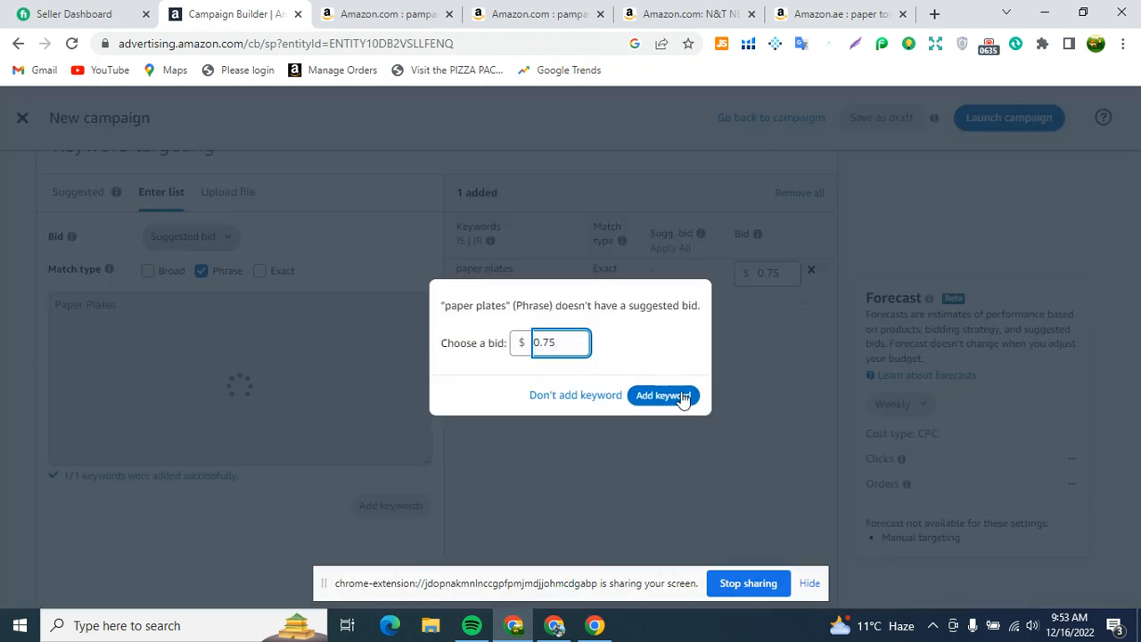
pyautogui.click(683, 399)
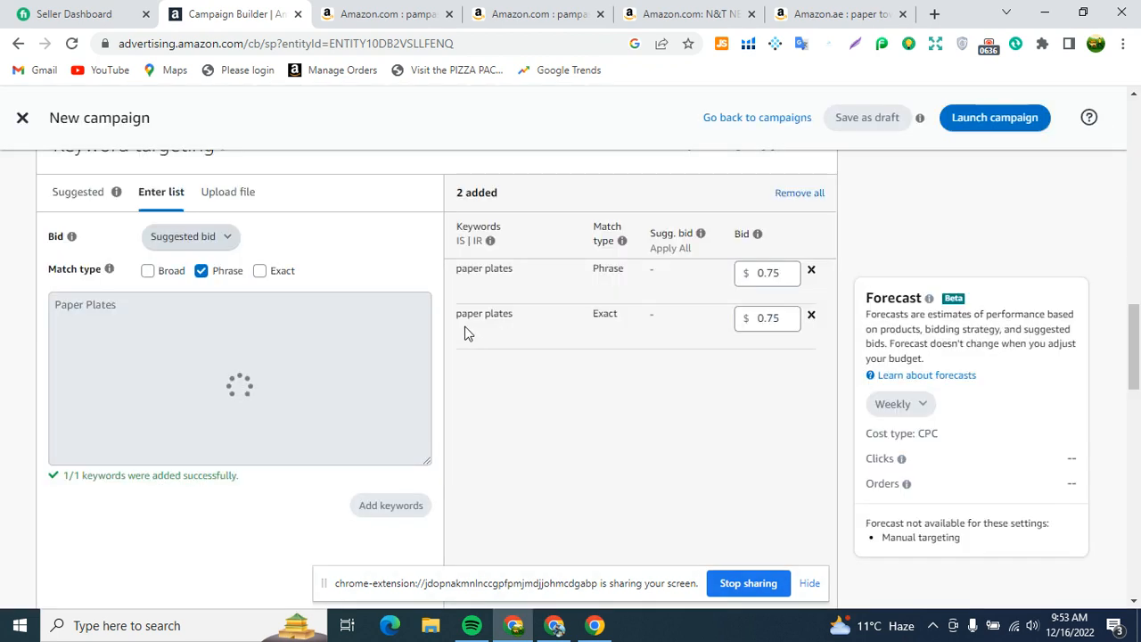
# Compare the Phrase and Exact match entries for "paper plates" in the added keywords list
pyautogui.moveTo(453, 320); pyautogui.dragTo(514, 323)
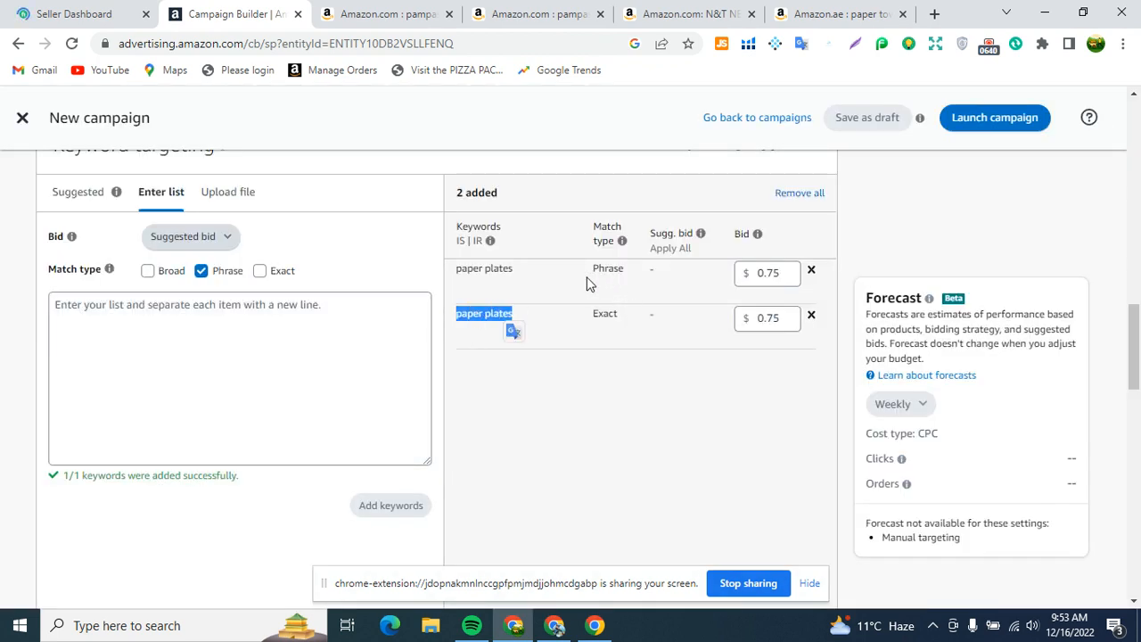
pyautogui.click(456, 272)
pyautogui.moveTo(456, 273); pyautogui.dragTo(632, 282)
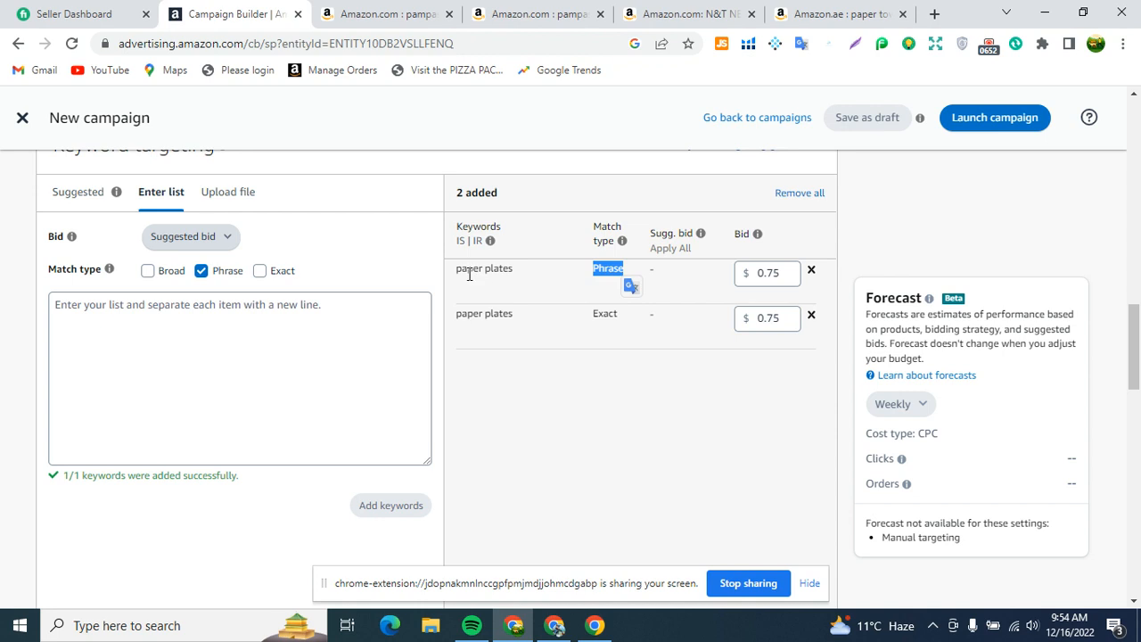
pyautogui.moveTo(455, 270); pyautogui.dragTo(521, 282)
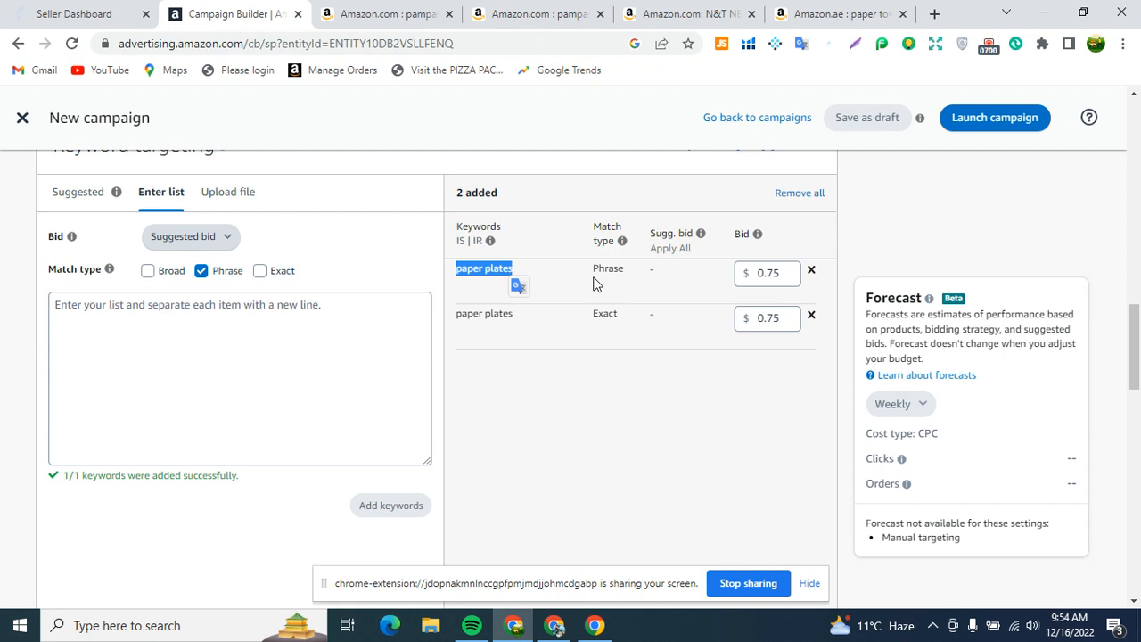
pyautogui.click(484, 271)
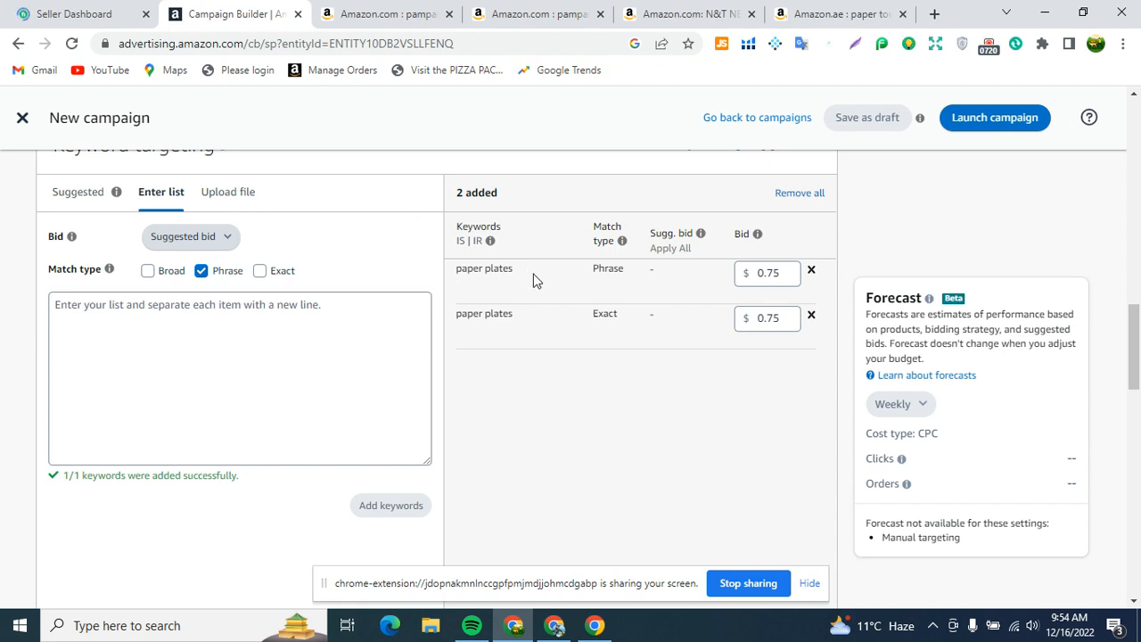
pyautogui.doubleClick(600, 270)
pyautogui.click(629, 286)
# Switch the match type from Phrase to Broad and add "Paper Plates Disposiable" as a keyword with a $0.75 bid
pyautogui.click(201, 272)
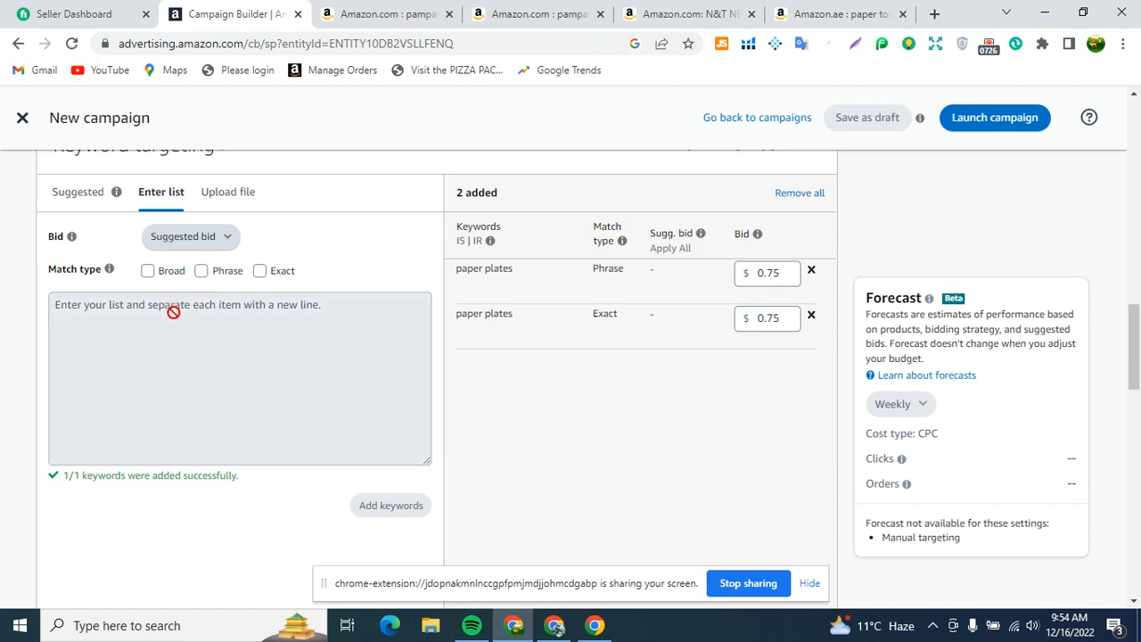
pyautogui.click(147, 271)
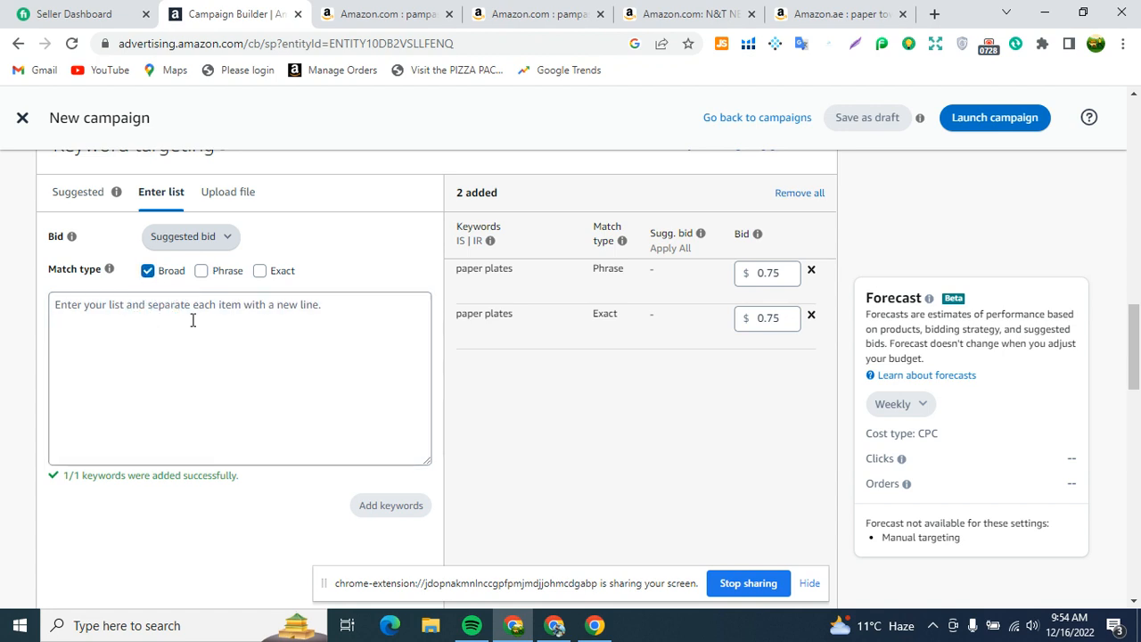
pyautogui.click(192, 319)
pyautogui.write('Paper Plates d')
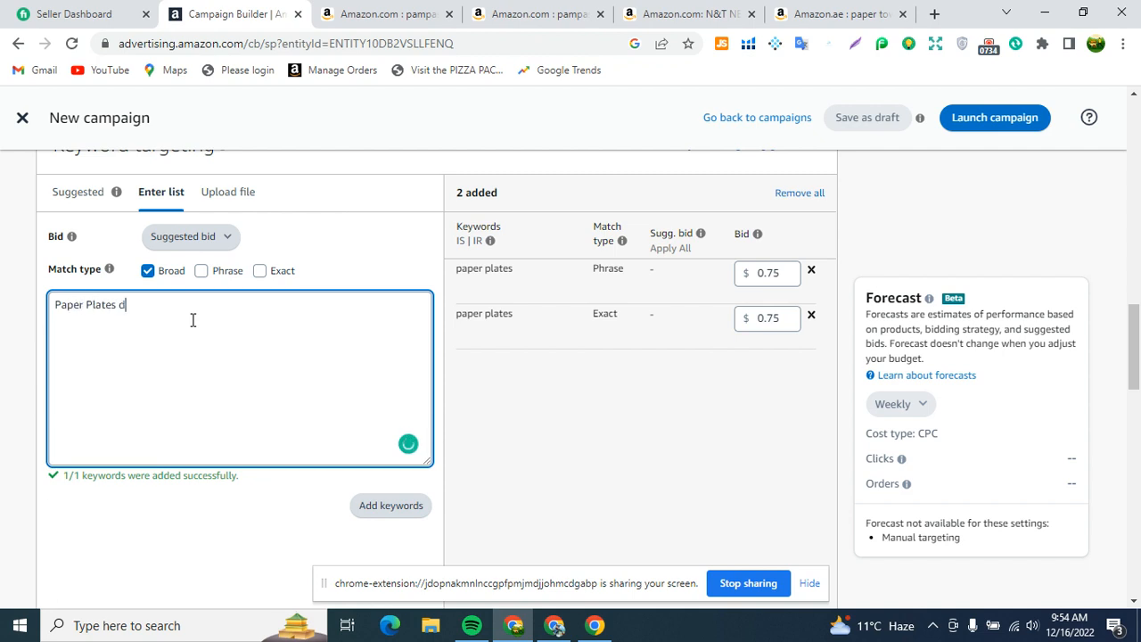
pyautogui.press('BackSpace')
pyautogui.press('BackSpace')
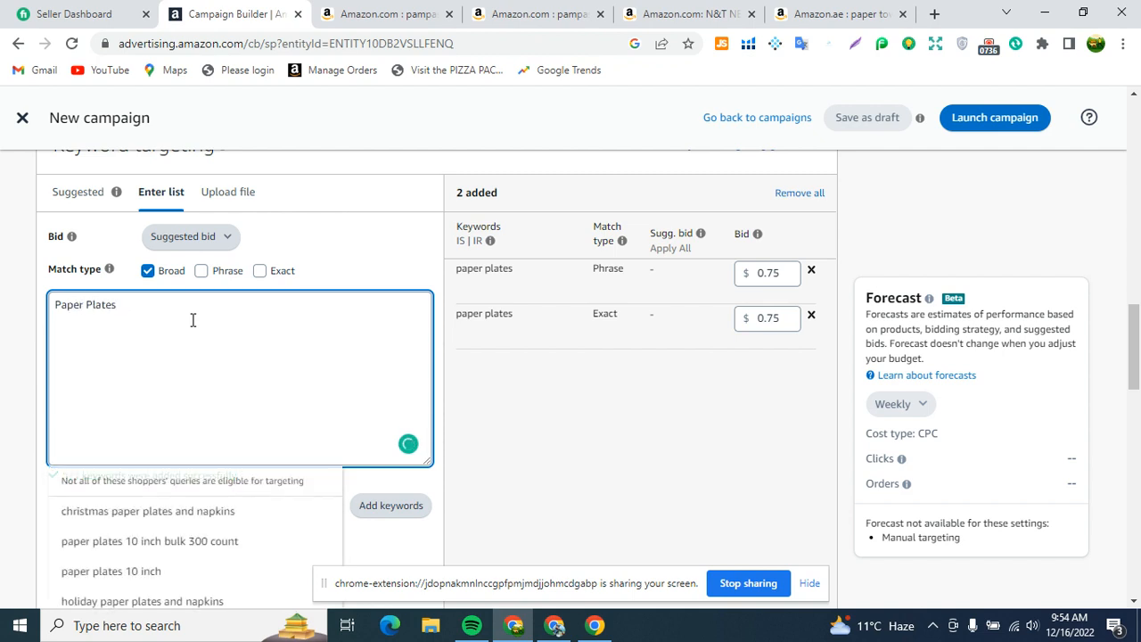
pyautogui.write('Sis')
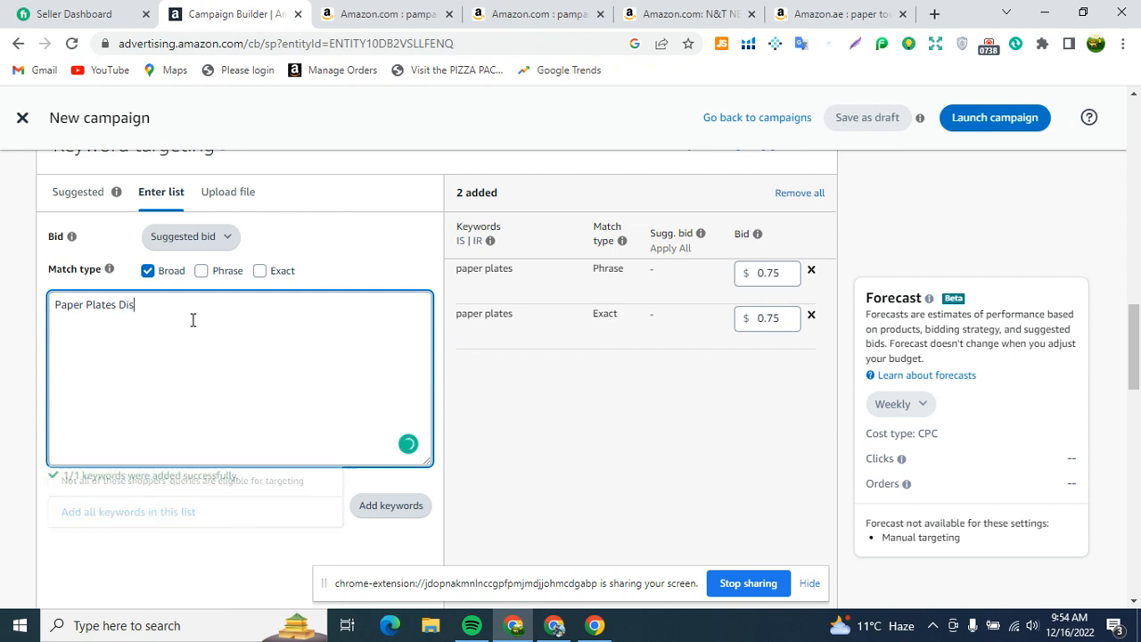
pyautogui.write('posi')
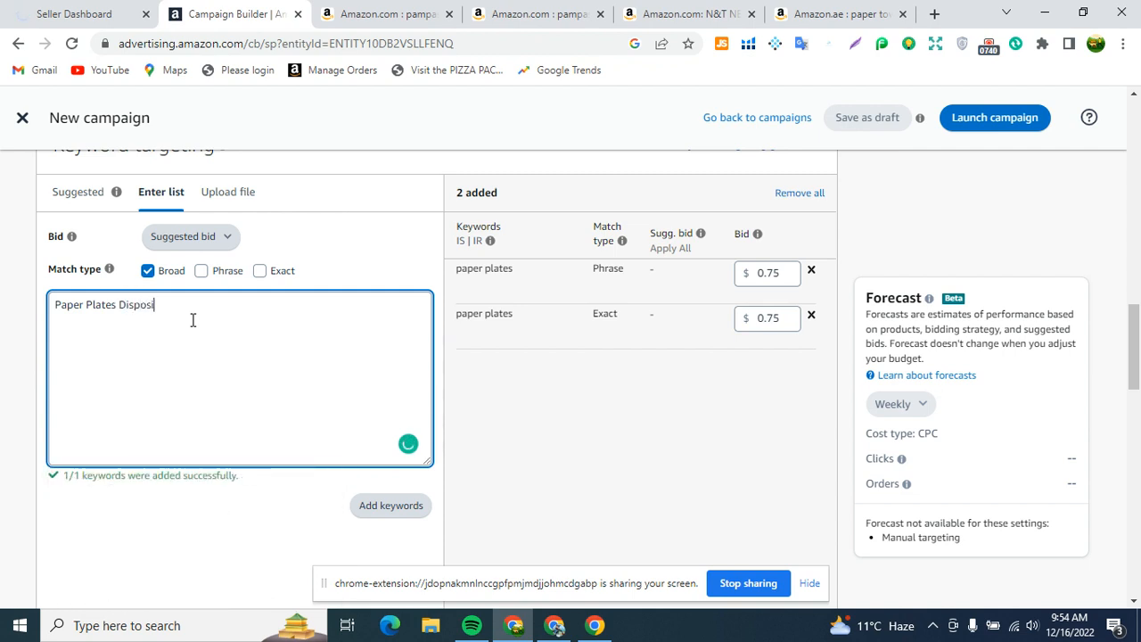
pyautogui.write('able')
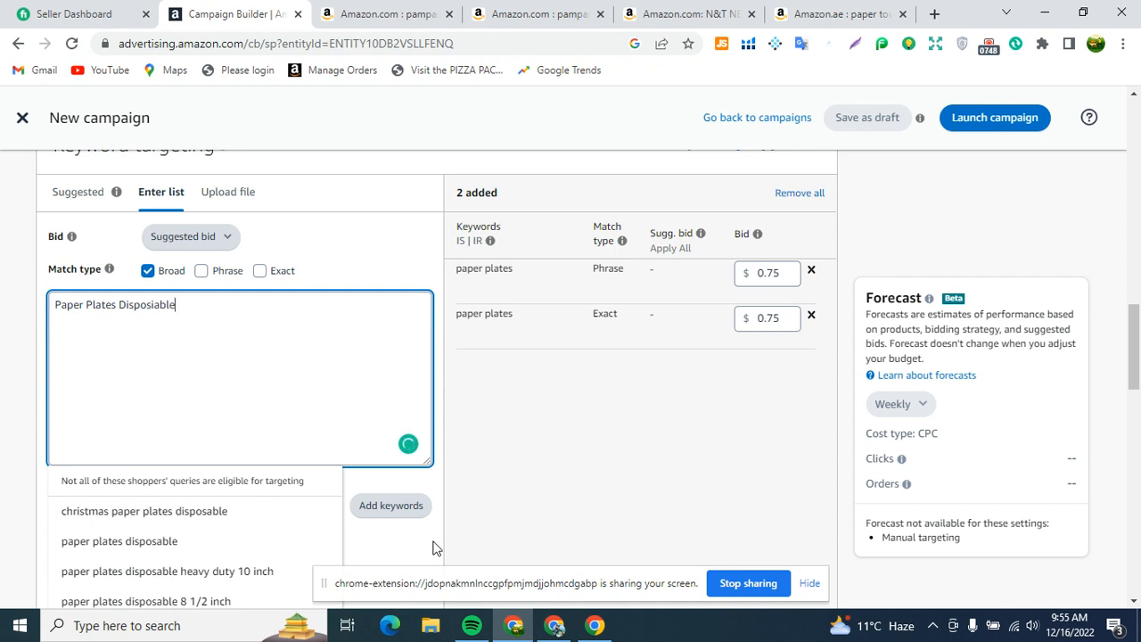
pyautogui.click(406, 505)
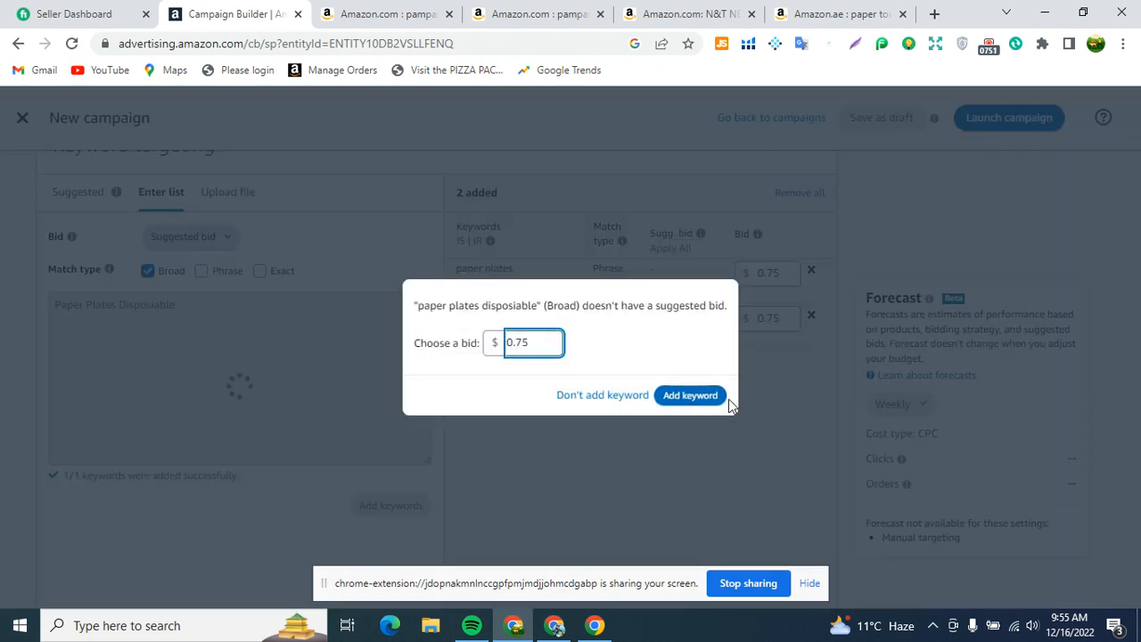
pyautogui.click(726, 399)
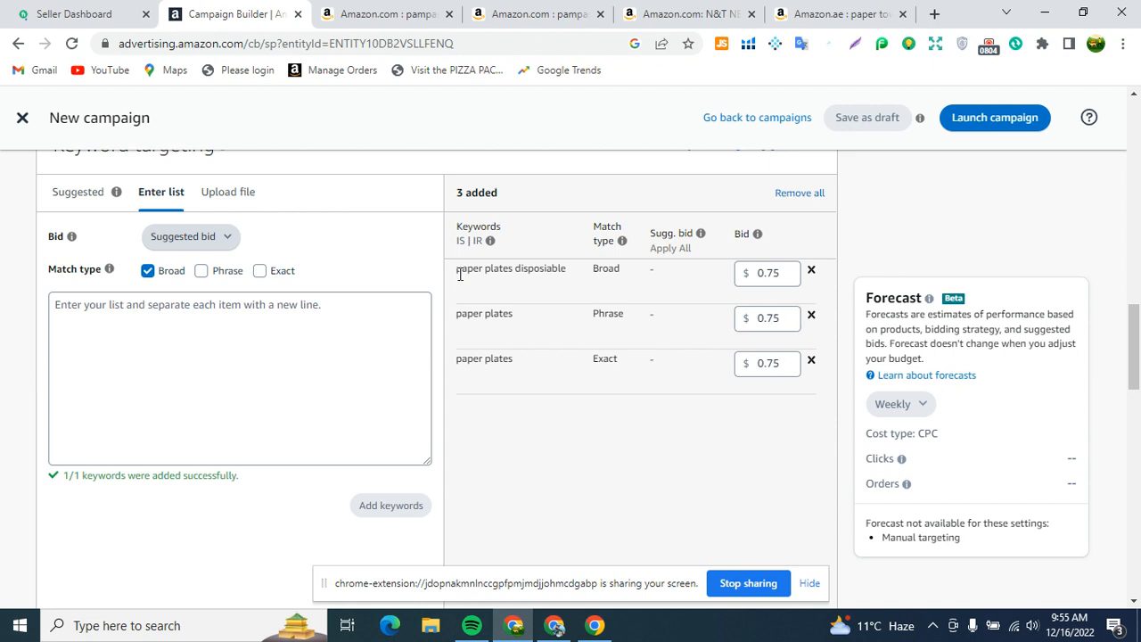
# Compare the Broad match entry "paper plates disposiable" with the Phrase match entry in the added keywords list
pyautogui.moveTo(456, 269); pyautogui.dragTo(582, 270)
pyautogui.click(614, 272)
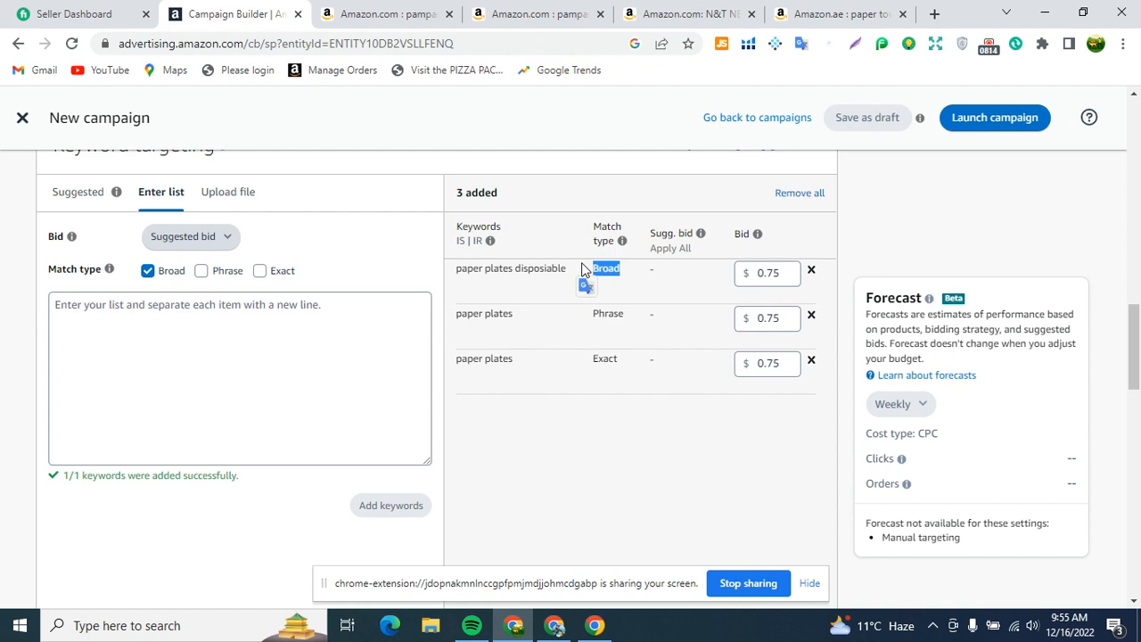
pyautogui.click(454, 278)
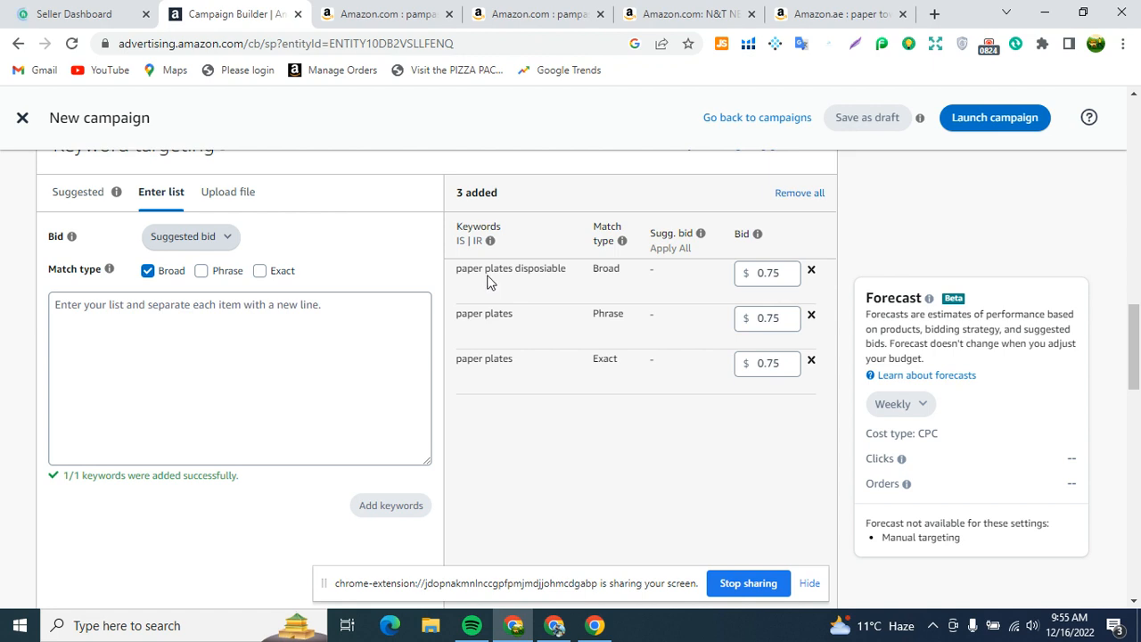
pyautogui.doubleClick(492, 270)
pyautogui.moveTo(594, 278); pyautogui.dragTo(637, 283)
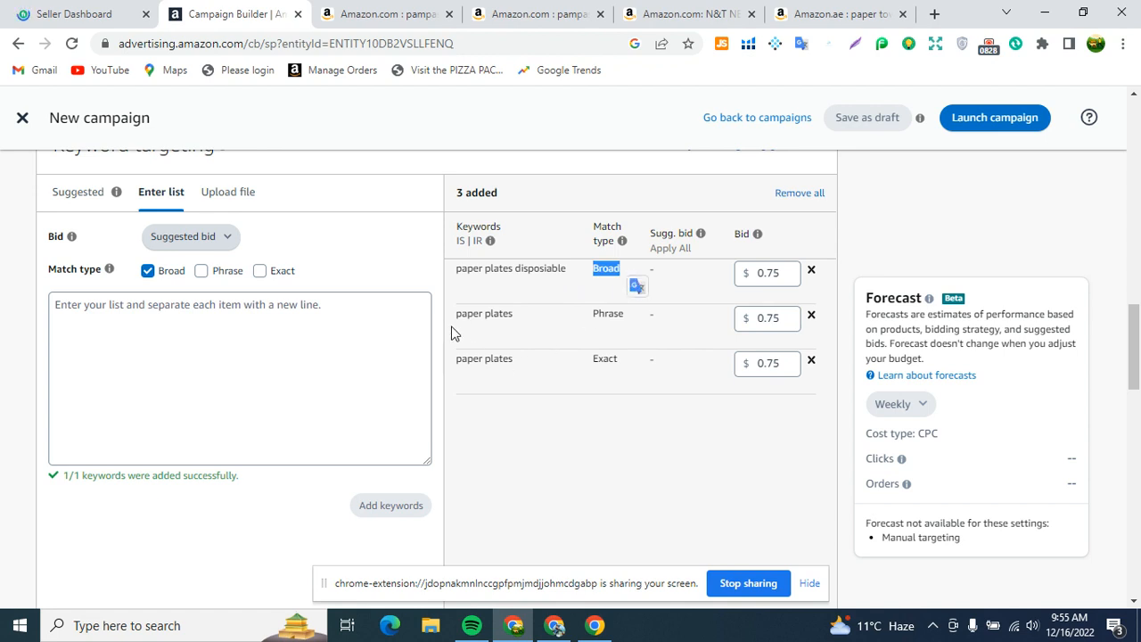
pyautogui.moveTo(456, 313); pyautogui.dragTo(521, 327)
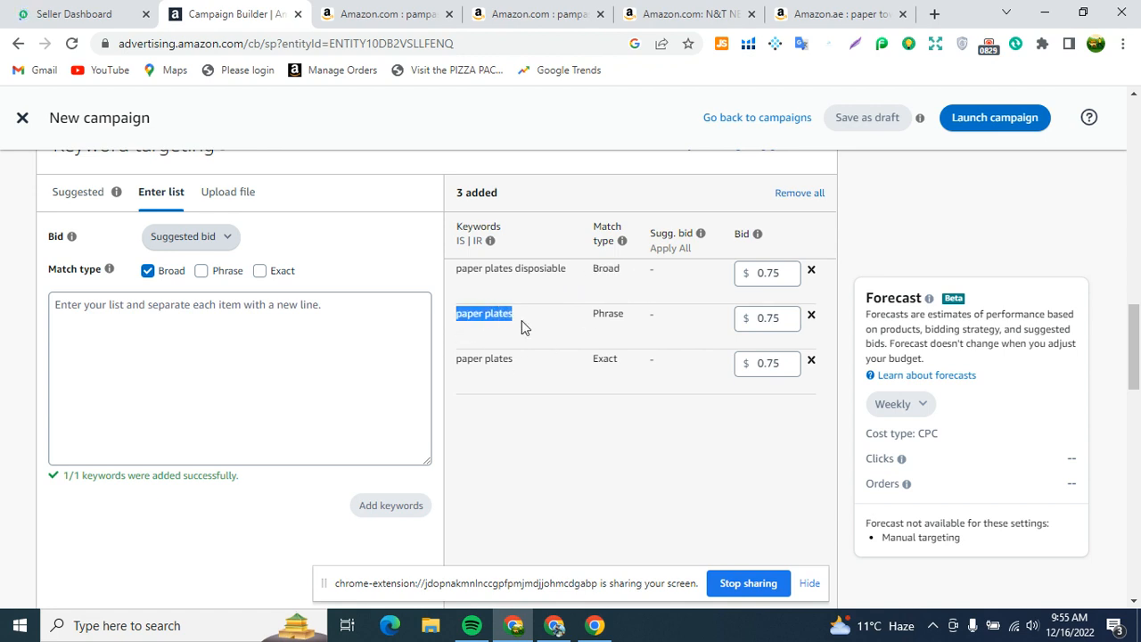
pyautogui.click(460, 269)
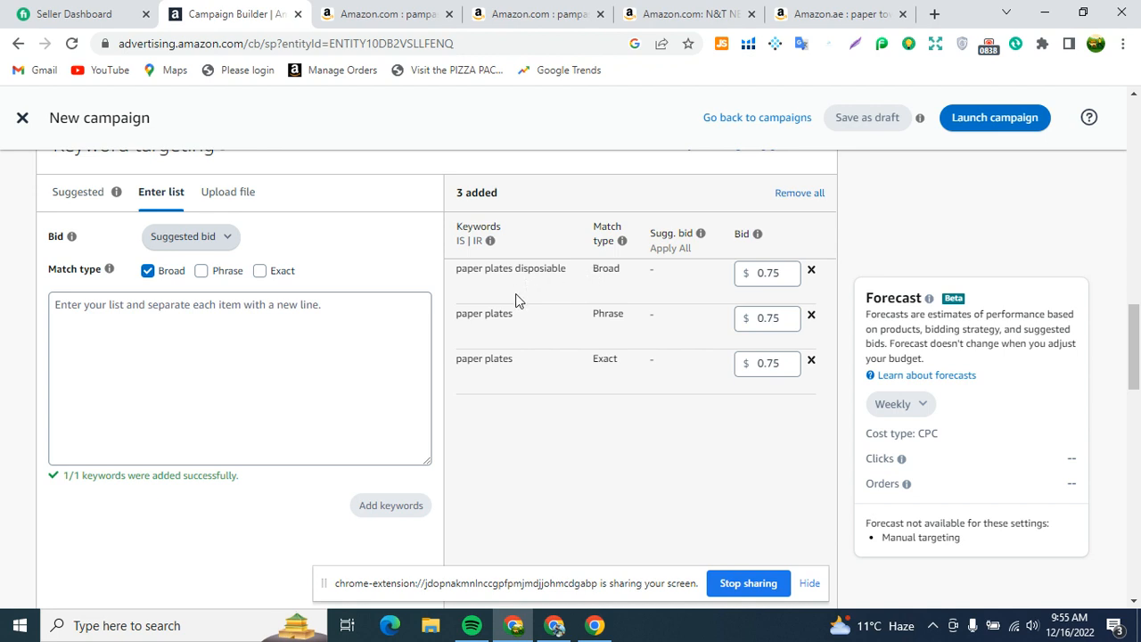
pyautogui.moveTo(582, 315); pyautogui.dragTo(631, 314)
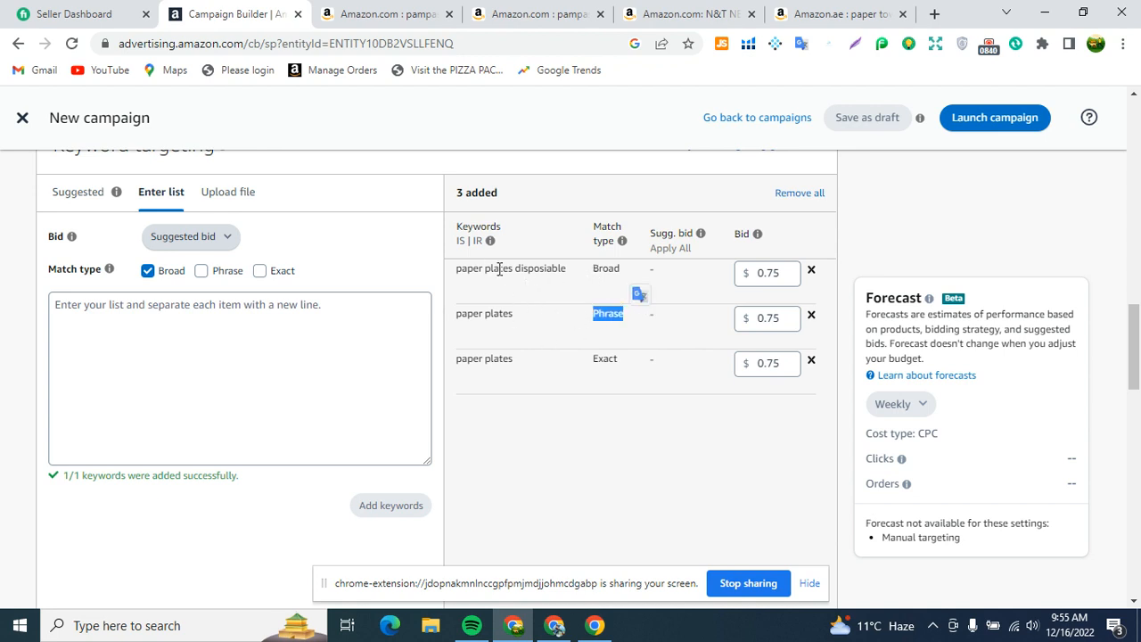
pyautogui.click(460, 269)
pyautogui.click(460, 273)
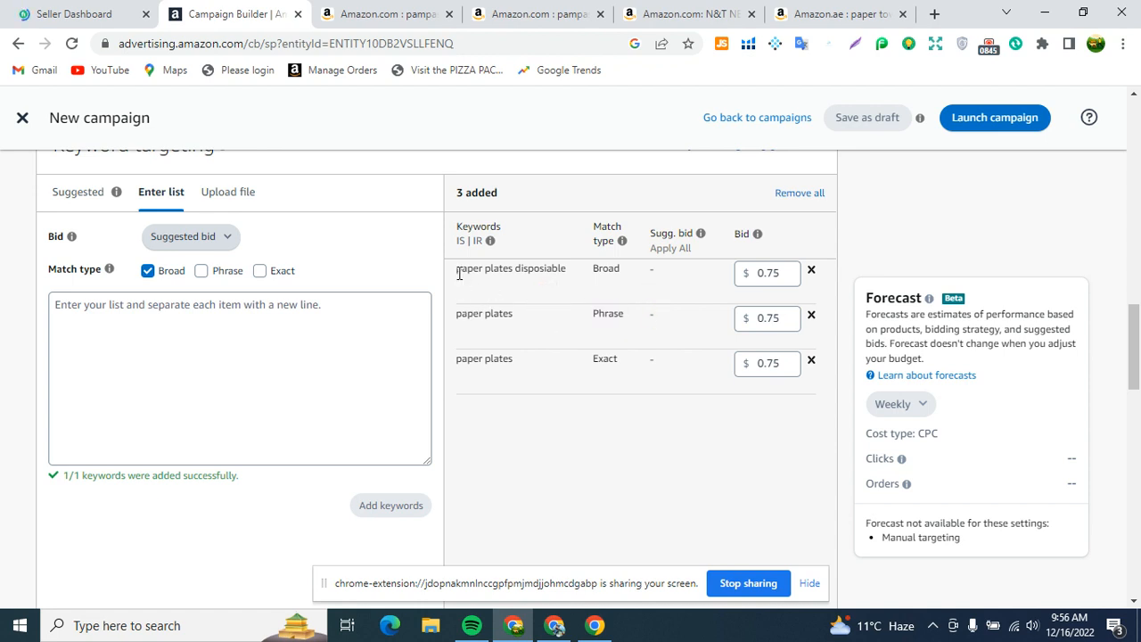
# Examine the individual words of the Broad match keyword against the Phrase and Exact match entries
pyautogui.moveTo(460, 274); pyautogui.dragTo(571, 271)
pyautogui.click(541, 270)
pyautogui.moveTo(452, 270); pyautogui.dragTo(571, 270)
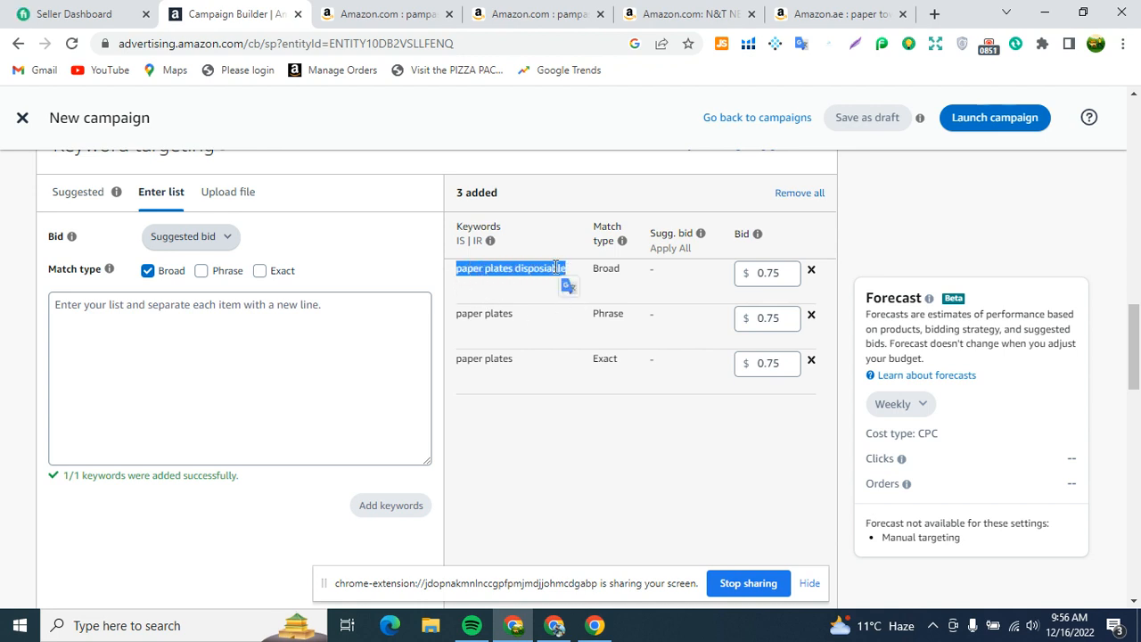
pyautogui.doubleClick(603, 359)
pyautogui.moveTo(490, 276); pyautogui.dragTo(527, 283)
pyautogui.moveTo(487, 326); pyautogui.dragTo(496, 315)
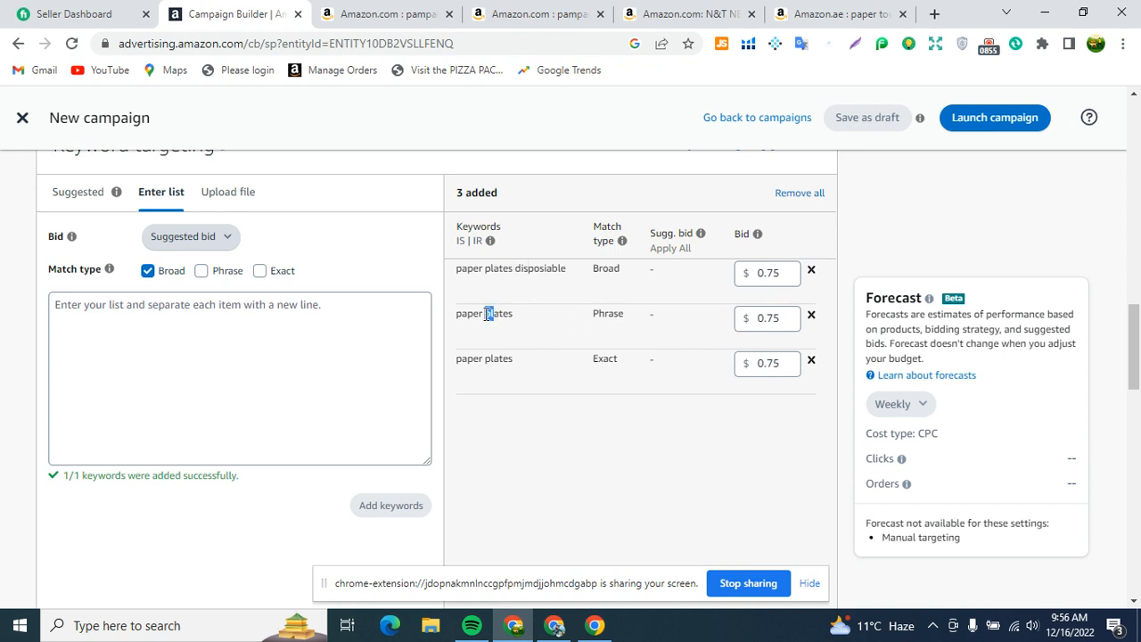
pyautogui.doubleClick(498, 269)
pyautogui.click(491, 273)
pyautogui.doubleClick(493, 274)
pyautogui.click(488, 273)
pyautogui.moveTo(487, 273); pyautogui.dragTo(514, 274)
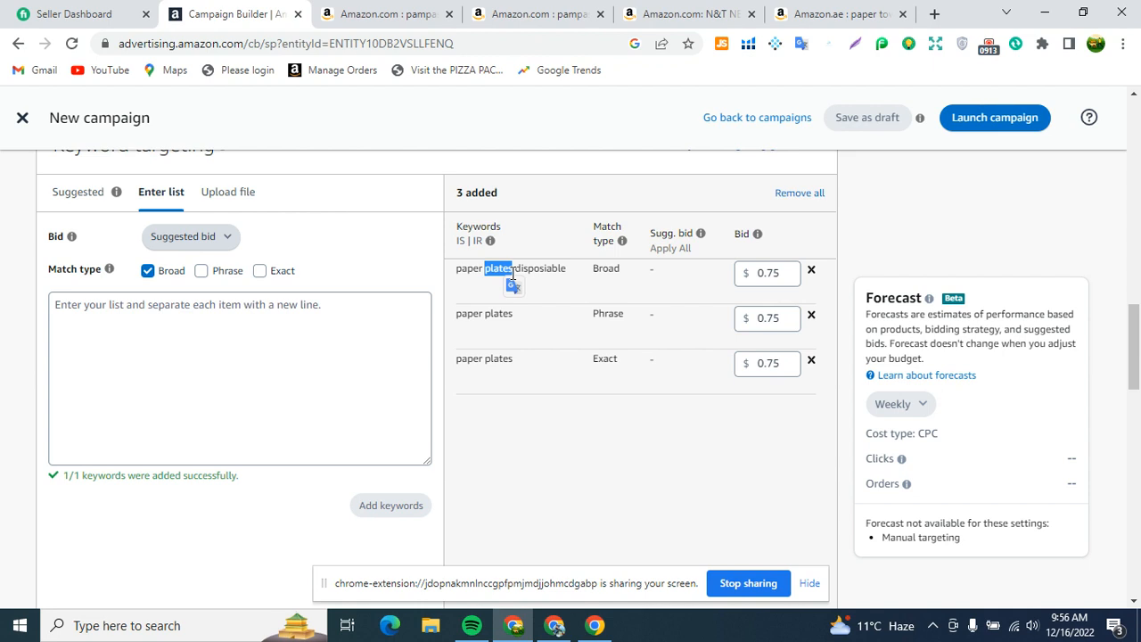
pyautogui.click(493, 273)
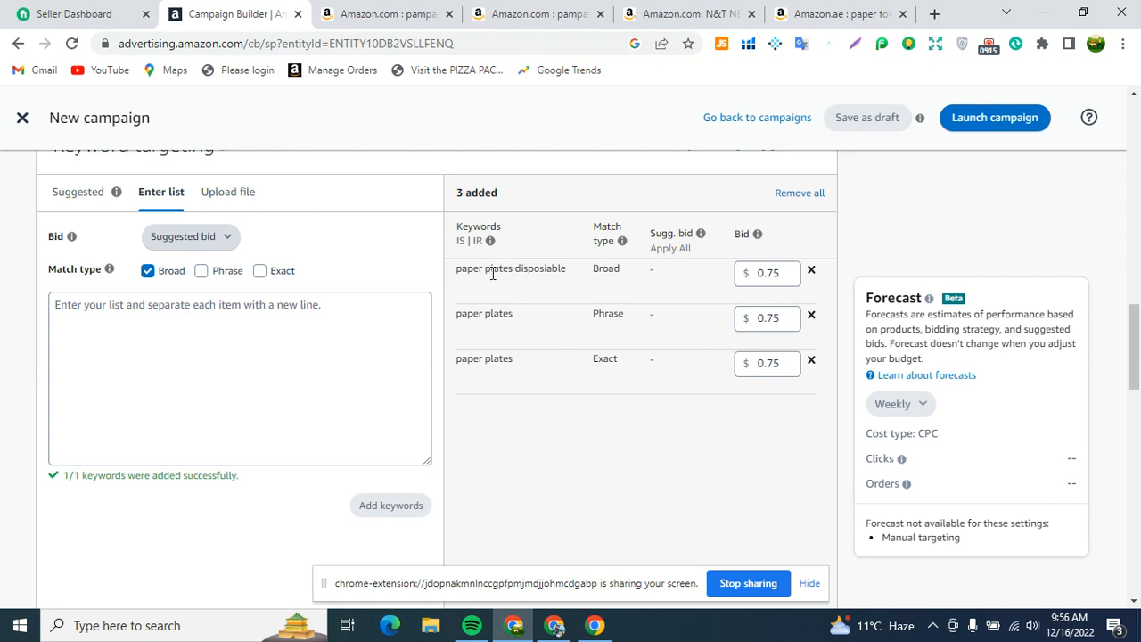
pyautogui.click(603, 272)
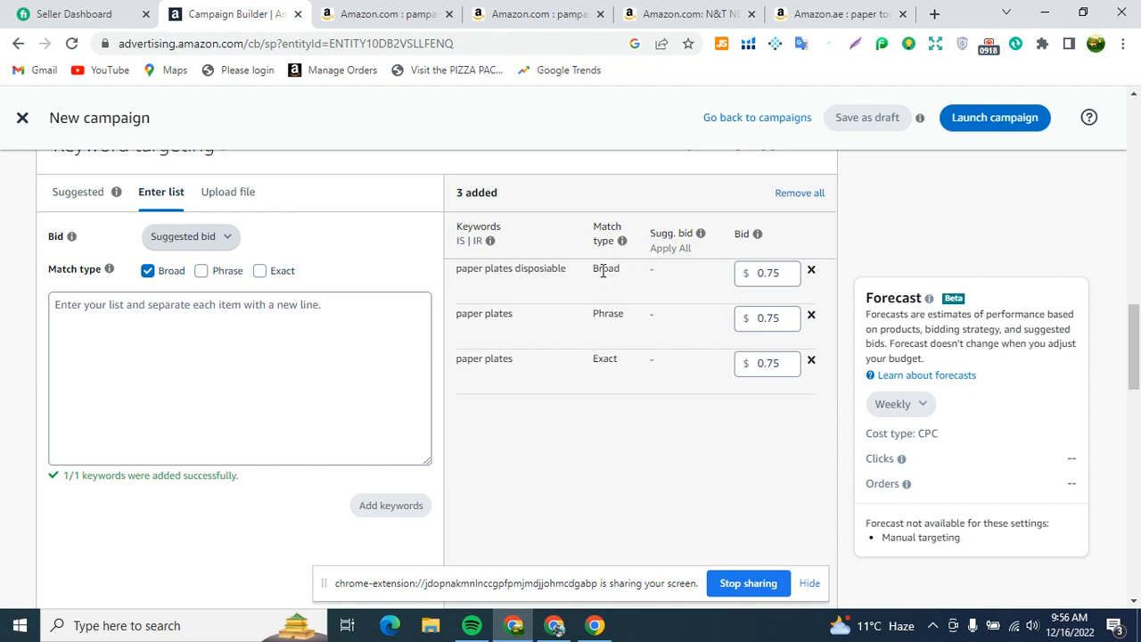
# Clear the Broad match type and select only Exact for the keywords entered by list
pyautogui.click(148, 271)
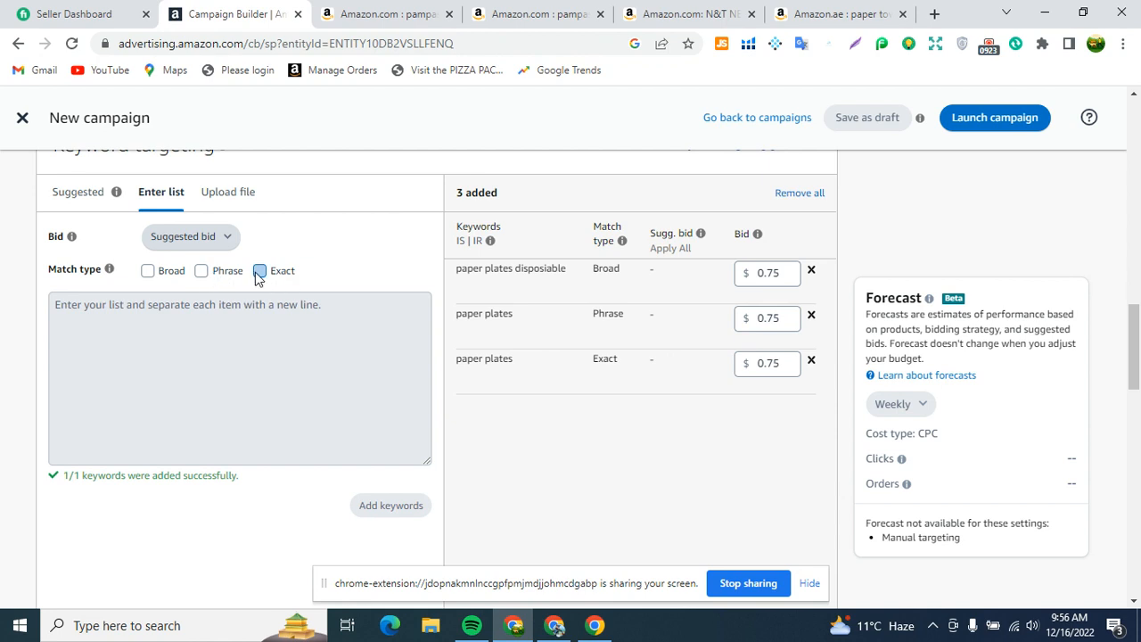
pyautogui.scroll(3, 187, 276)
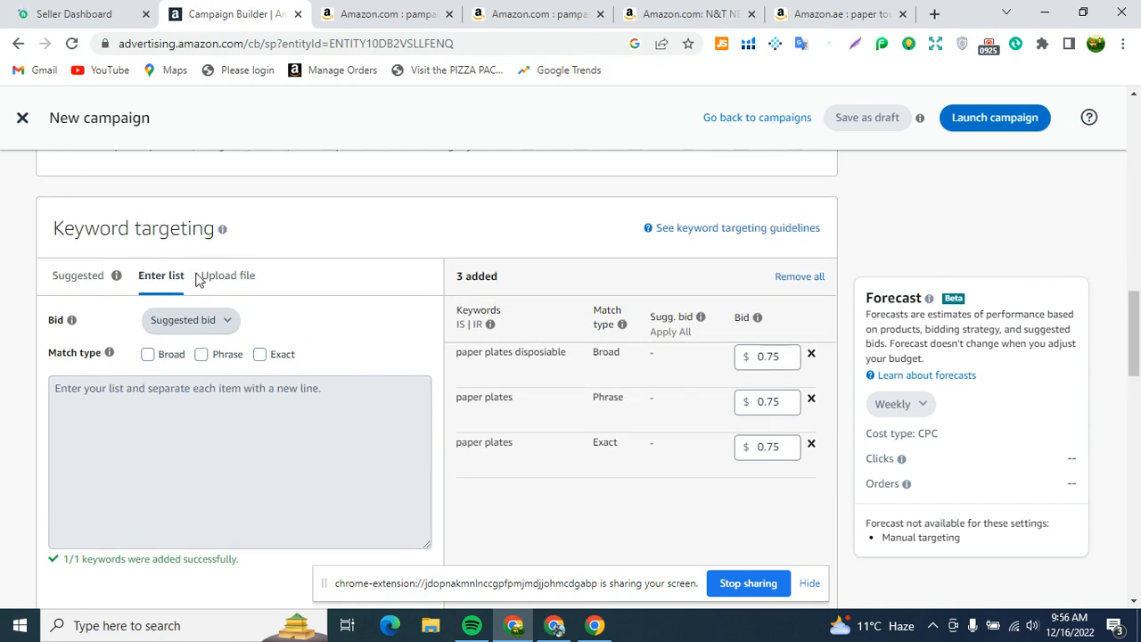
pyautogui.scroll(1, 138, 250)
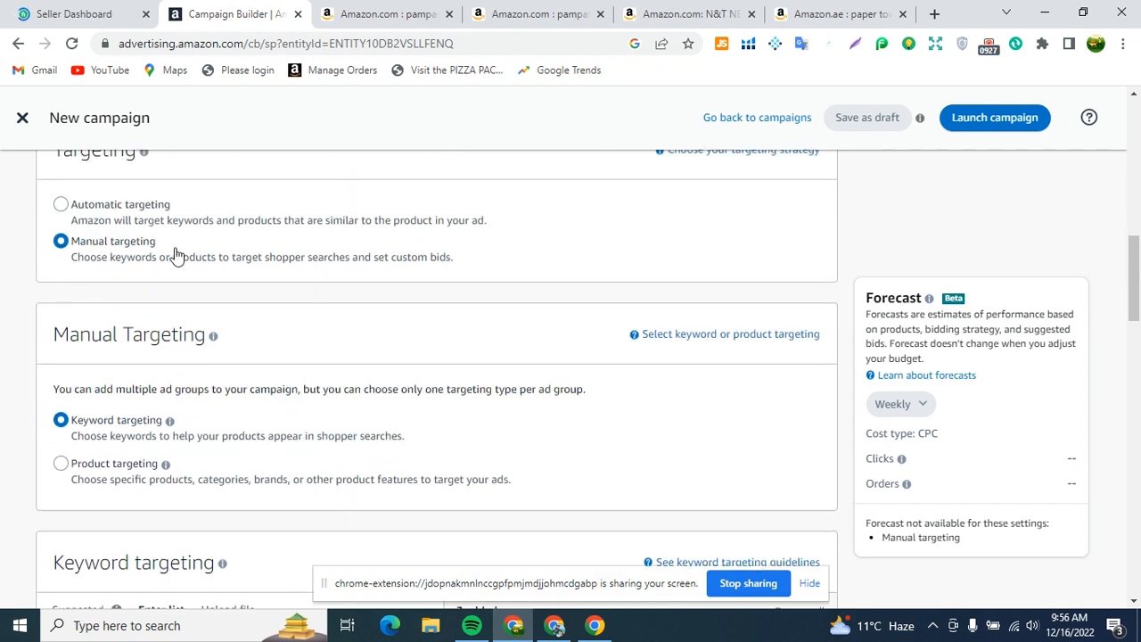
pyautogui.scroll(-1, 189, 240)
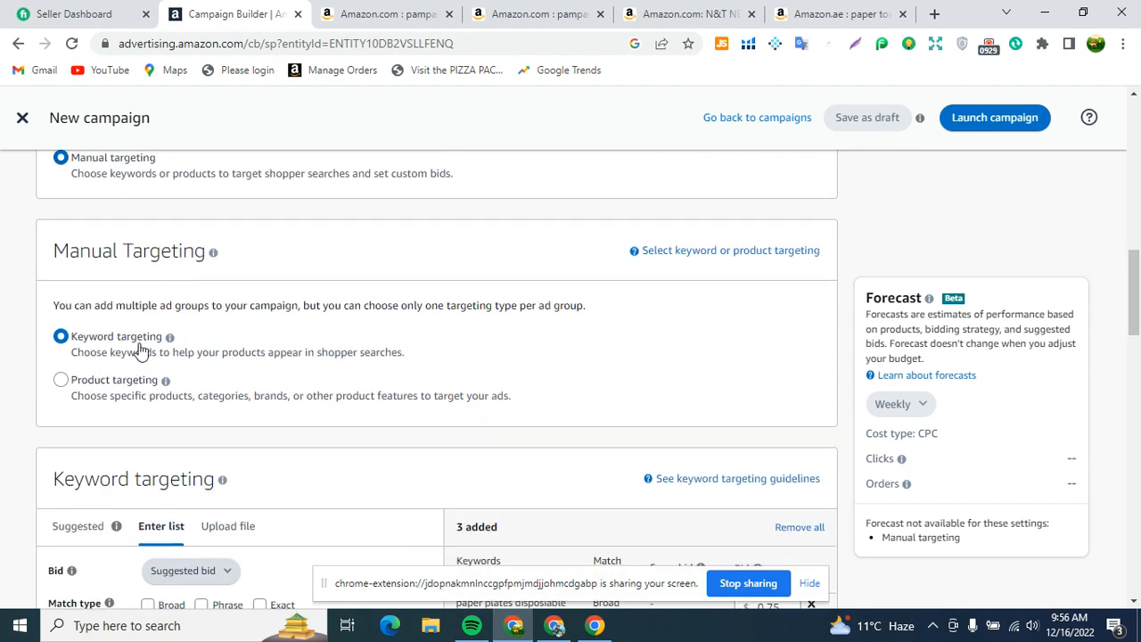
pyautogui.scroll(-3, 168, 339)
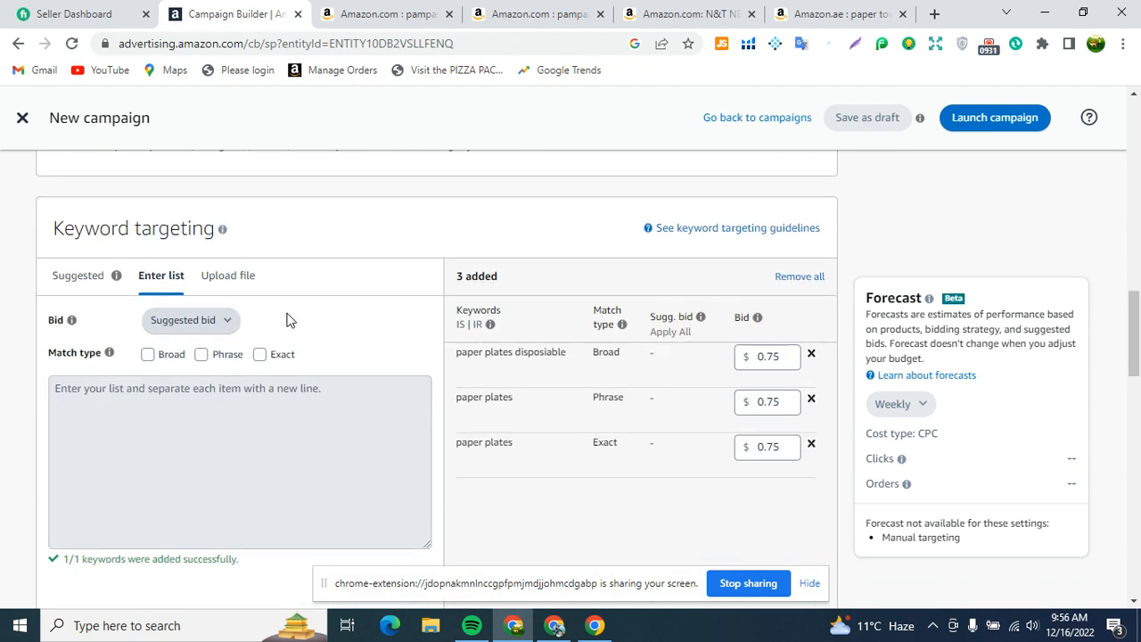
pyautogui.click(259, 354)
pyautogui.click(201, 356)
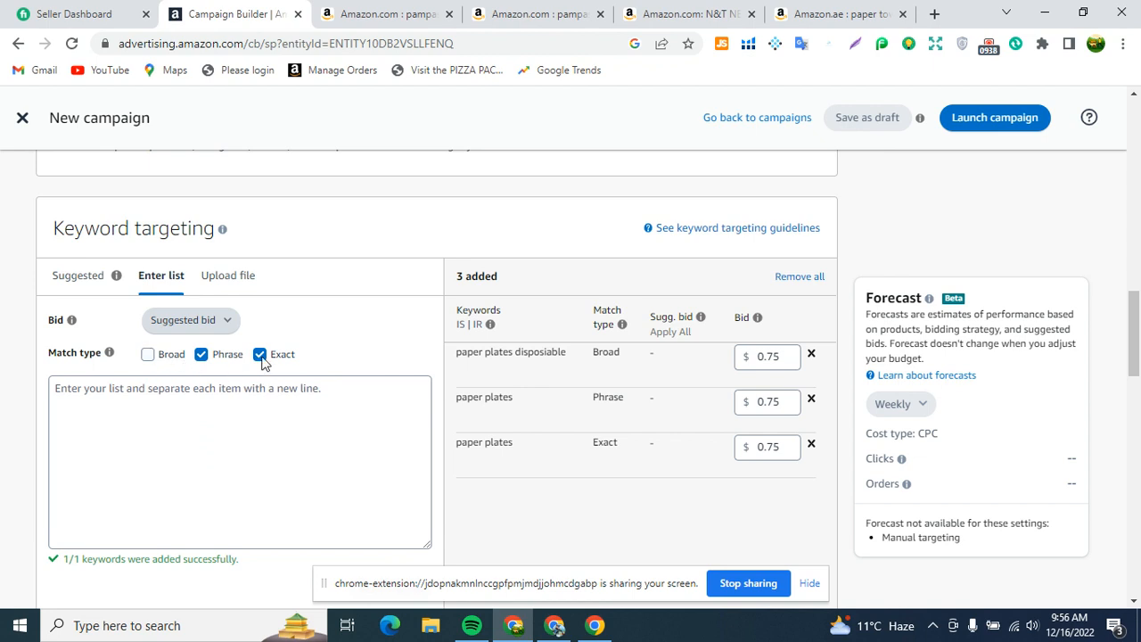
pyautogui.click(200, 355)
# Review the campaign's ad group settings and products sections, returning to the keyword entry list
pyautogui.scroll(5, 251, 418)
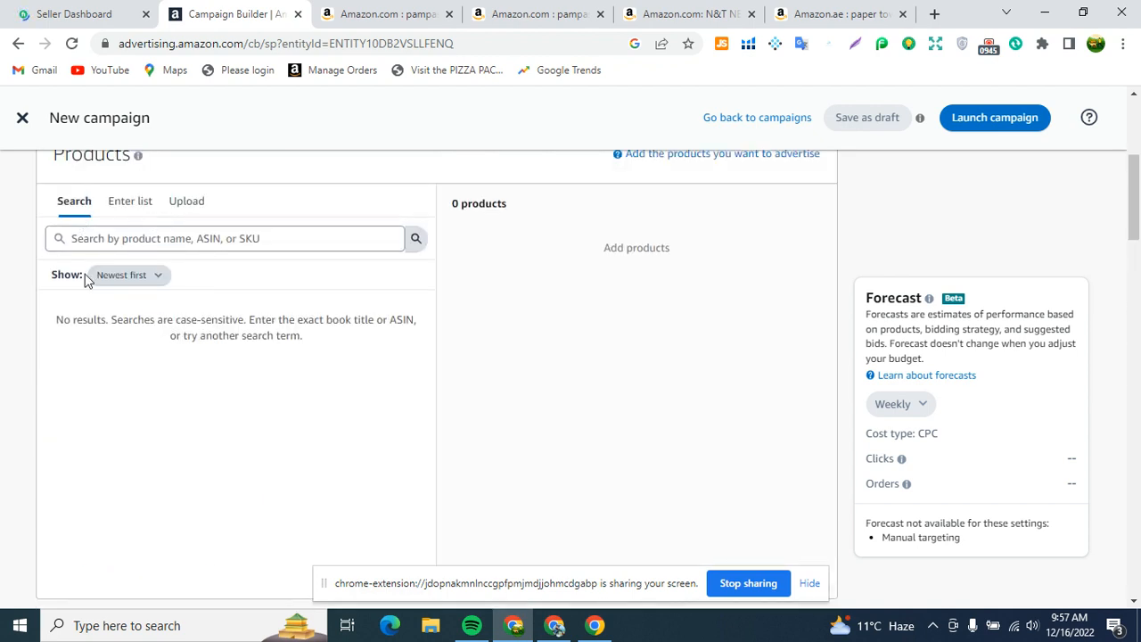
pyautogui.scroll(4, 140, 313)
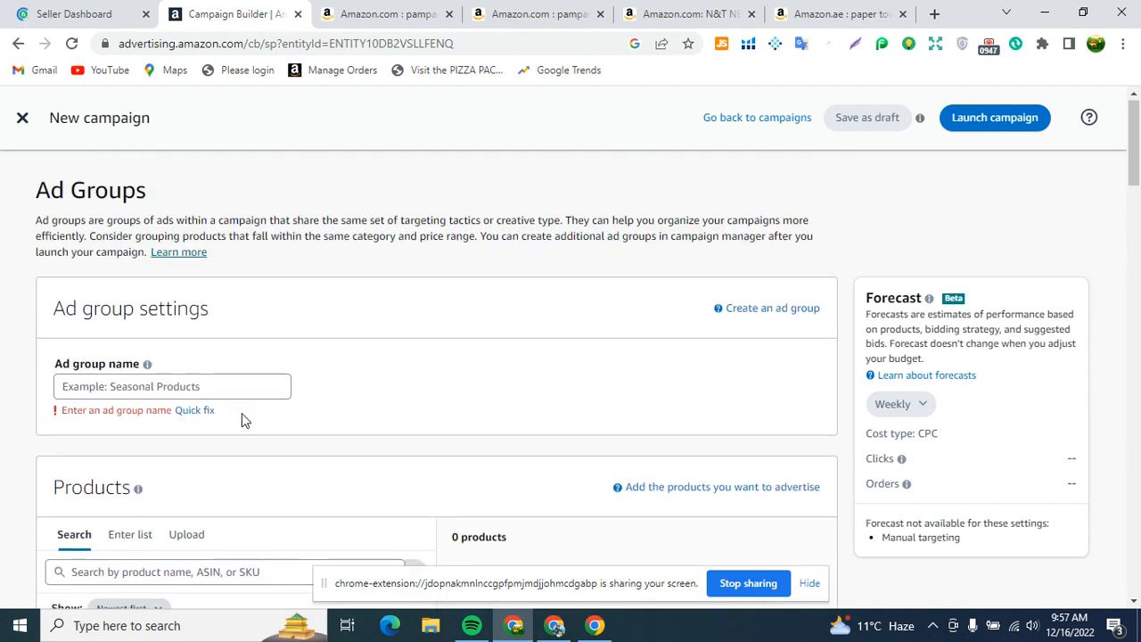
pyautogui.scroll(-9, 245, 419)
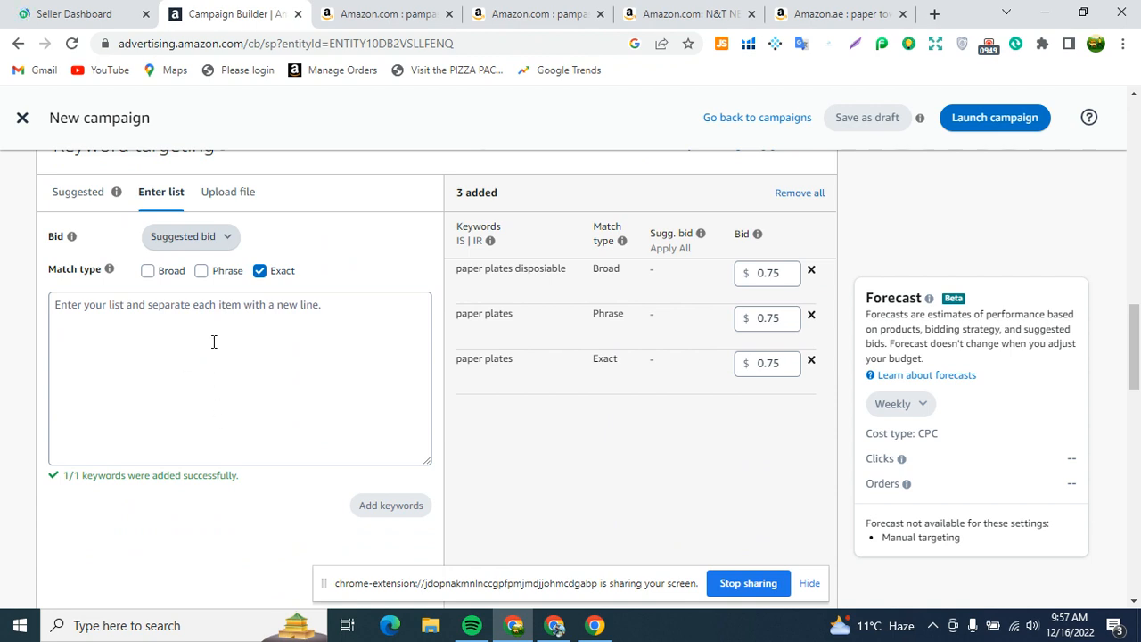
pyautogui.click(192, 348)
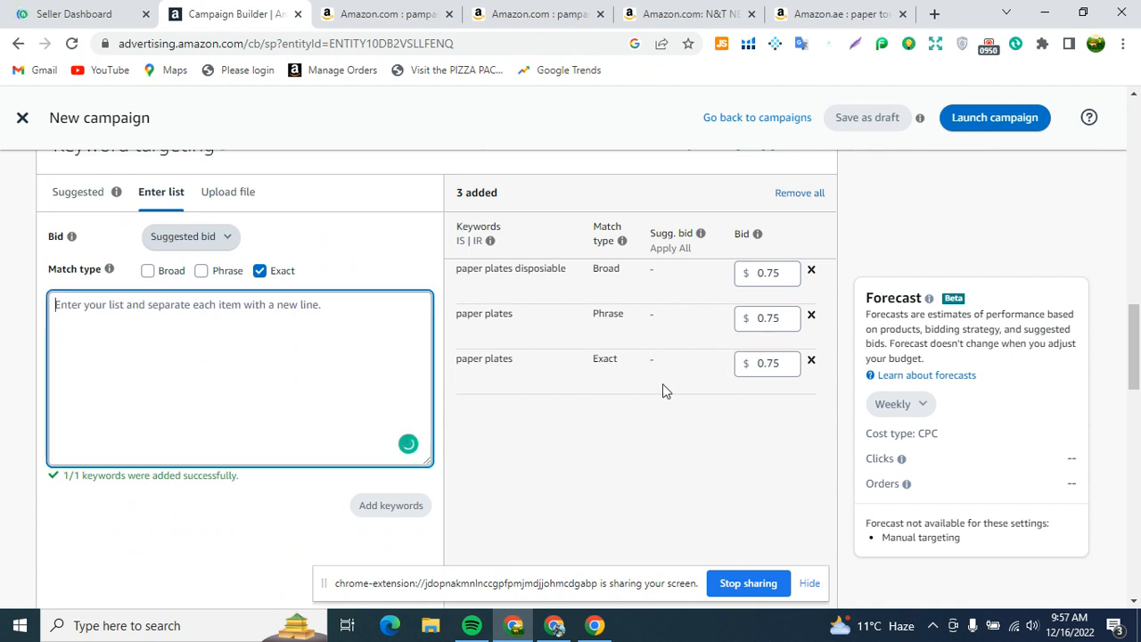
# Remove all three added paper plates keywords and deselect the Exact match type
pyautogui.click(811, 270)
pyautogui.click(812, 318)
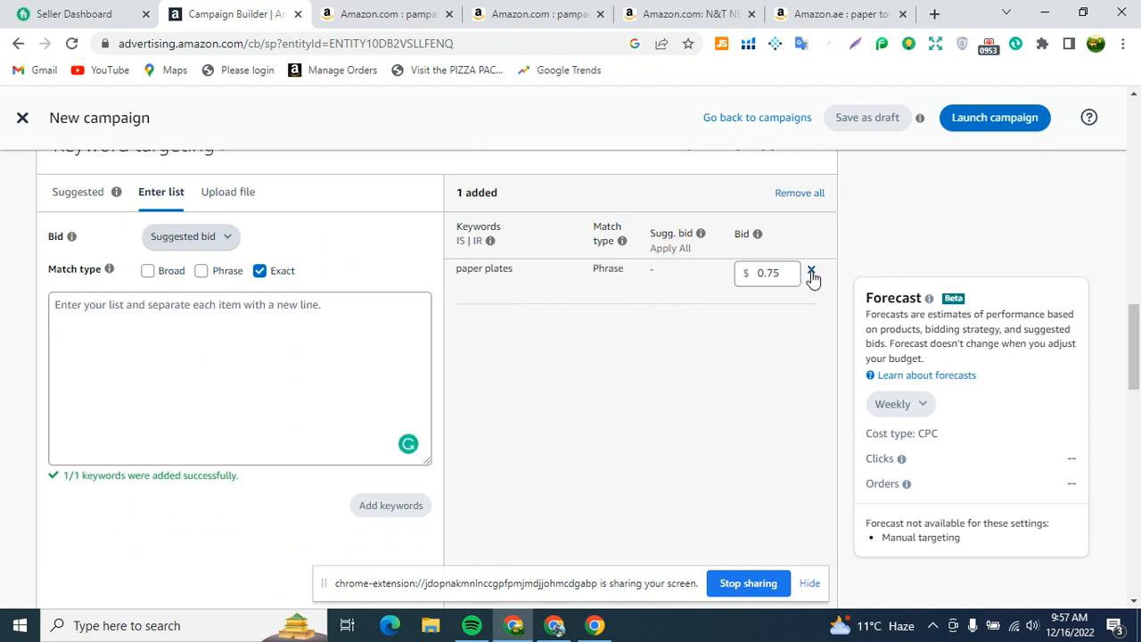
pyautogui.click(811, 272)
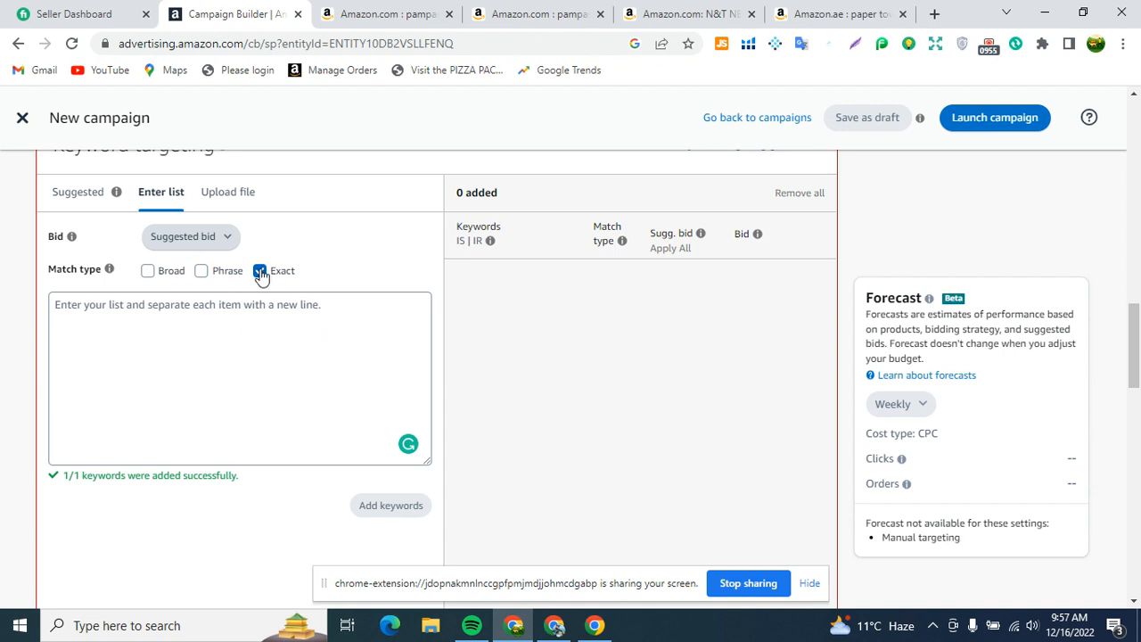
pyautogui.click(330, 325)
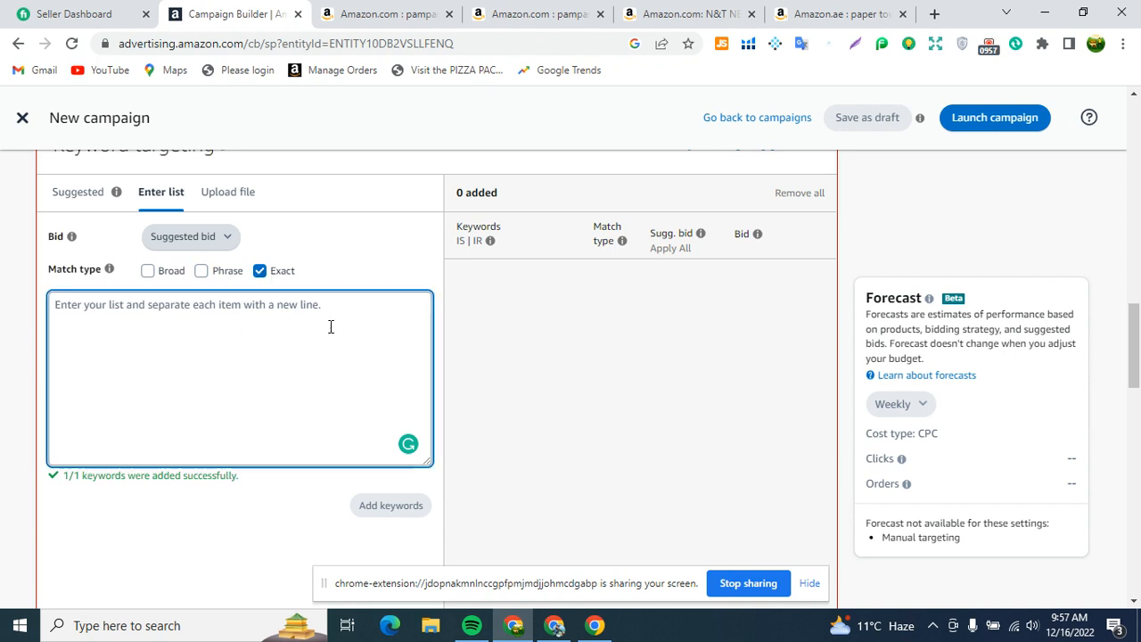
pyautogui.click(259, 270)
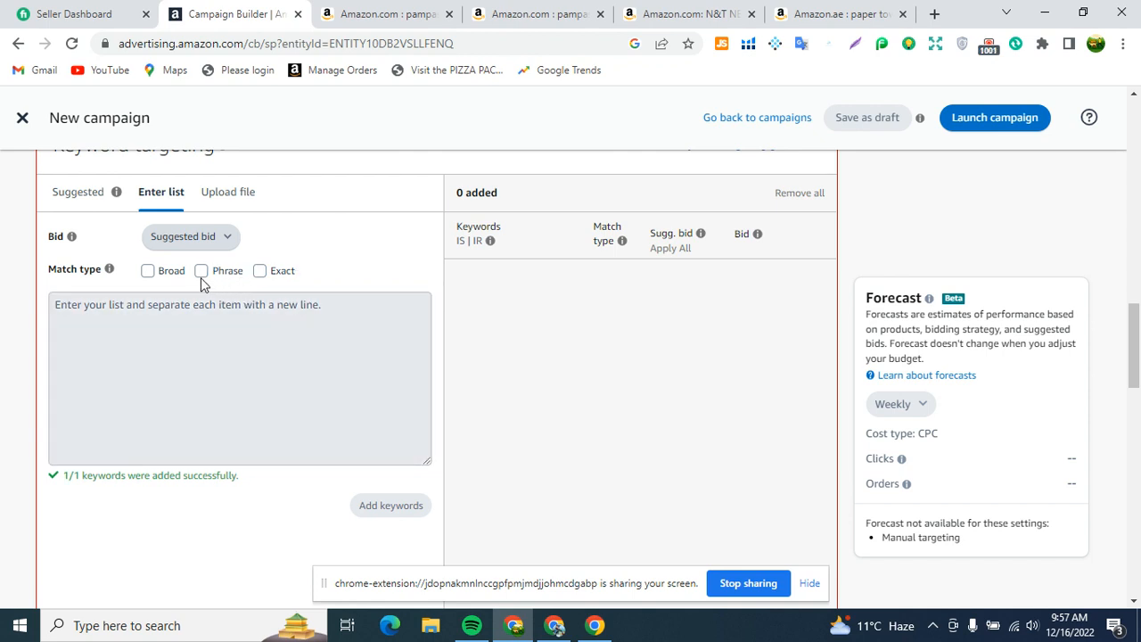
# Try the Phrase match type for the keyword list, clear it, and select only Broad
pyautogui.click(202, 274)
pyautogui.click(190, 323)
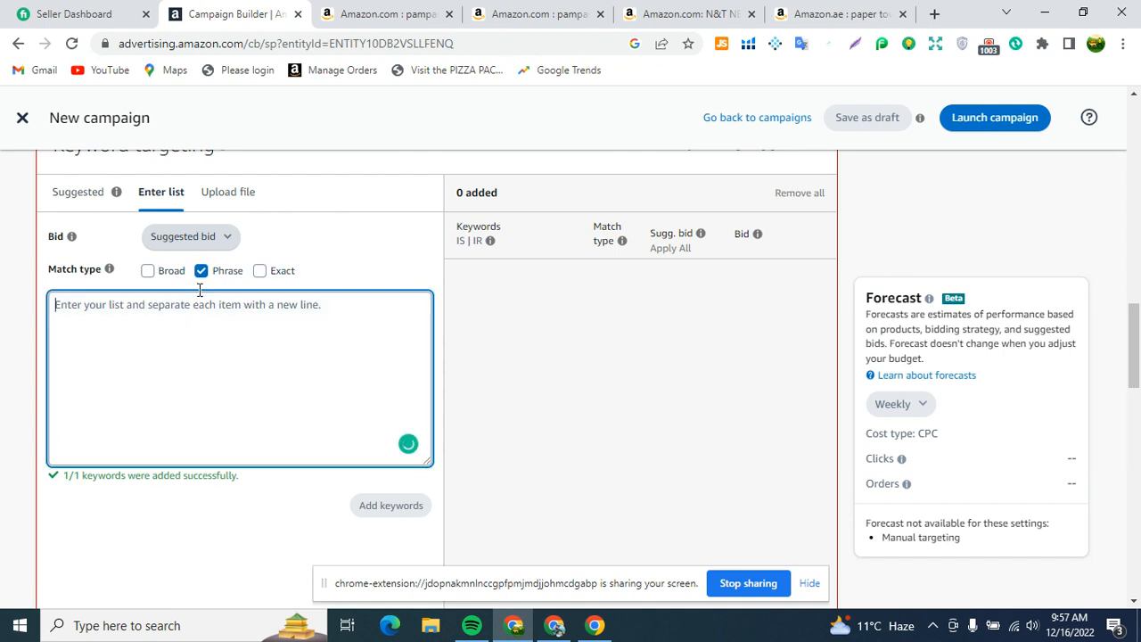
pyautogui.click(201, 271)
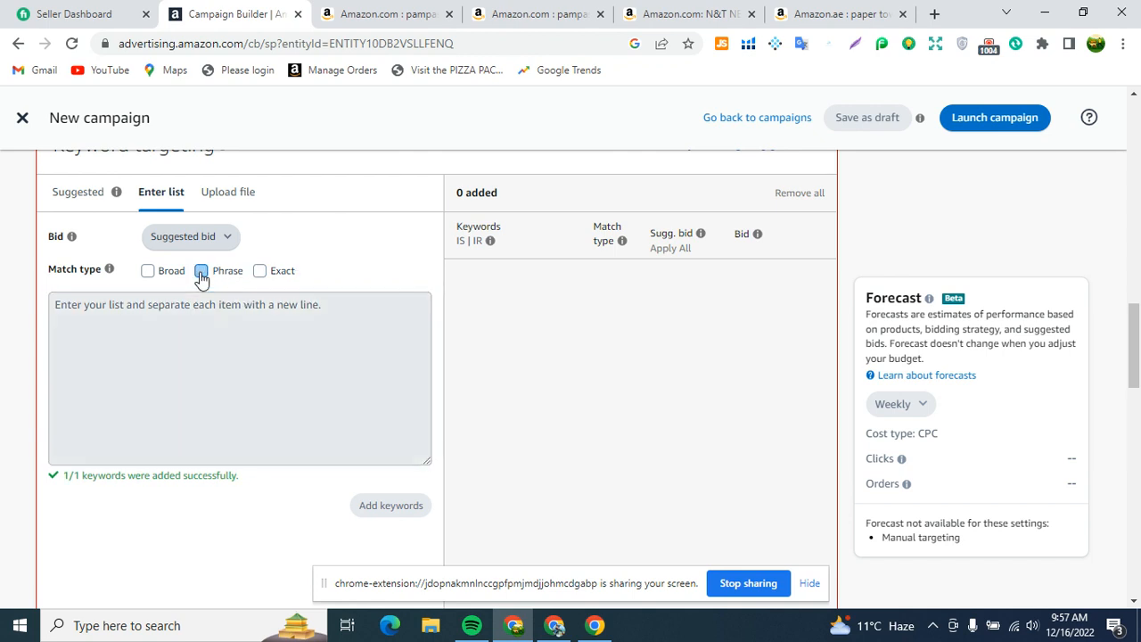
pyautogui.click(147, 271)
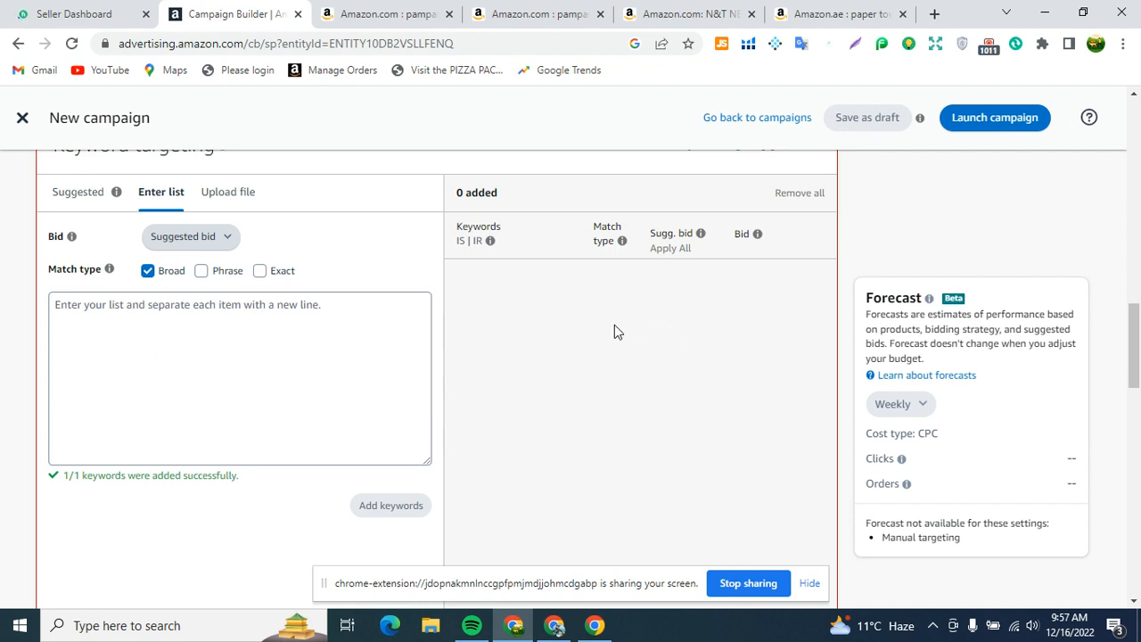
# Examine the negative keyword targeting section and the campaign bidding strategy options, including dynamic and fixed bids
pyautogui.scroll(-3, 614, 331)
pyautogui.scroll(-2, 626, 375)
pyautogui.scroll(1, 543, 312)
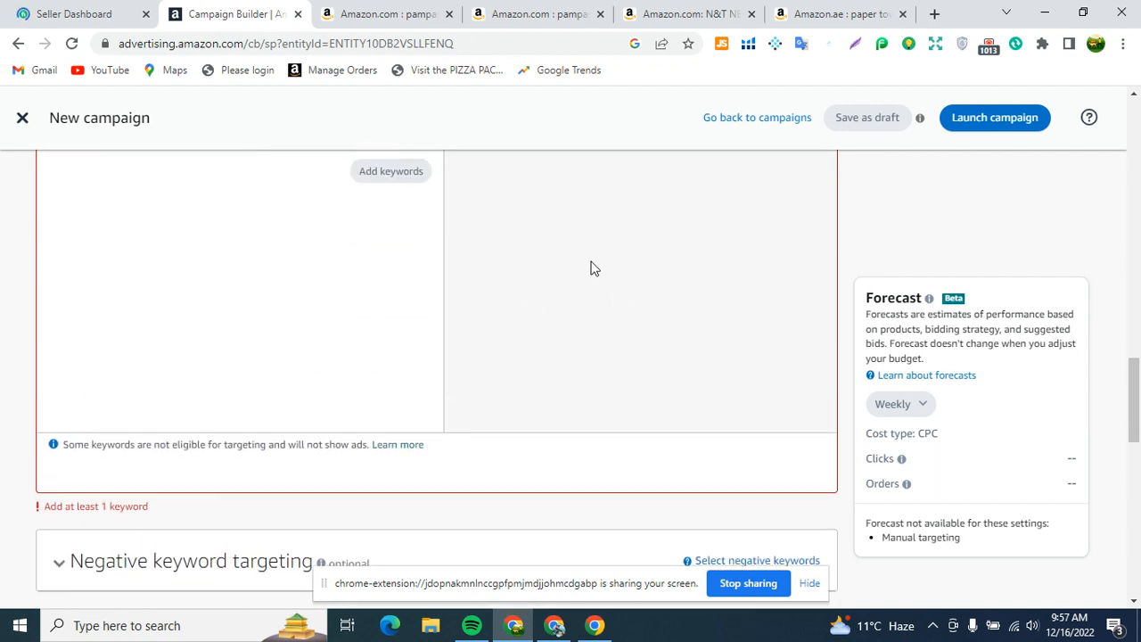
pyautogui.scroll(-3, 590, 269)
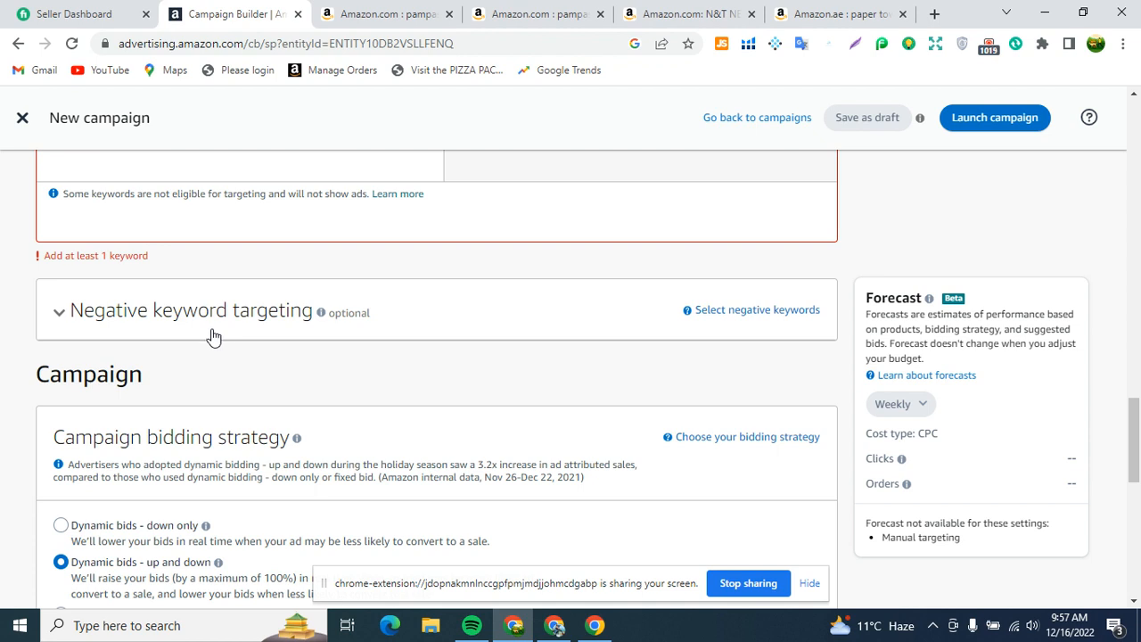
pyautogui.scroll(-1, 212, 334)
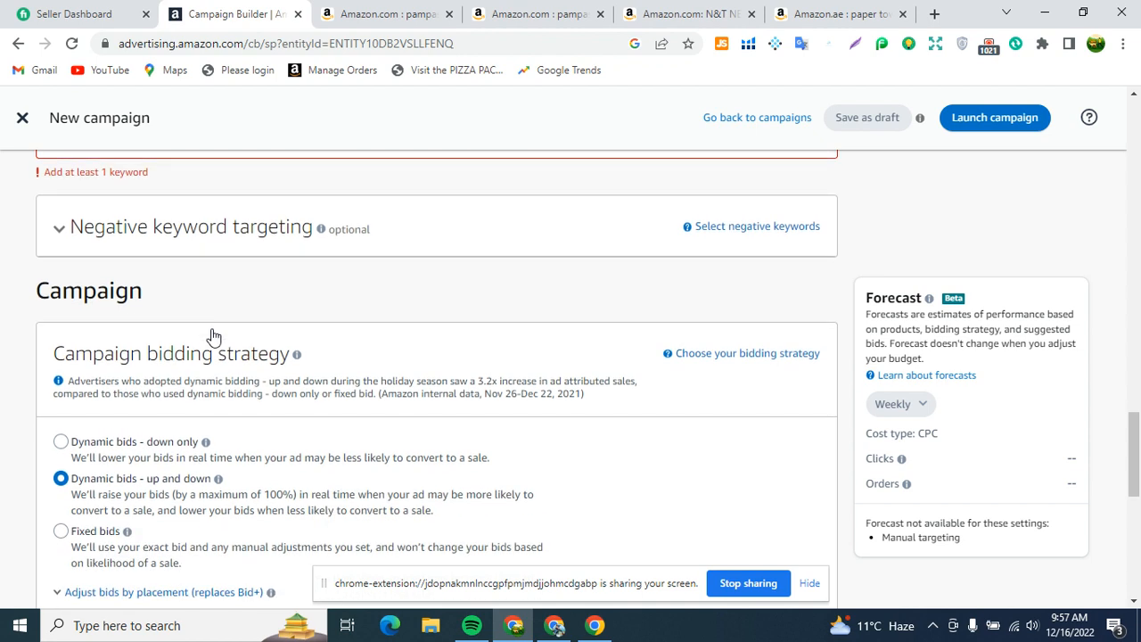
pyautogui.scroll(1, 212, 334)
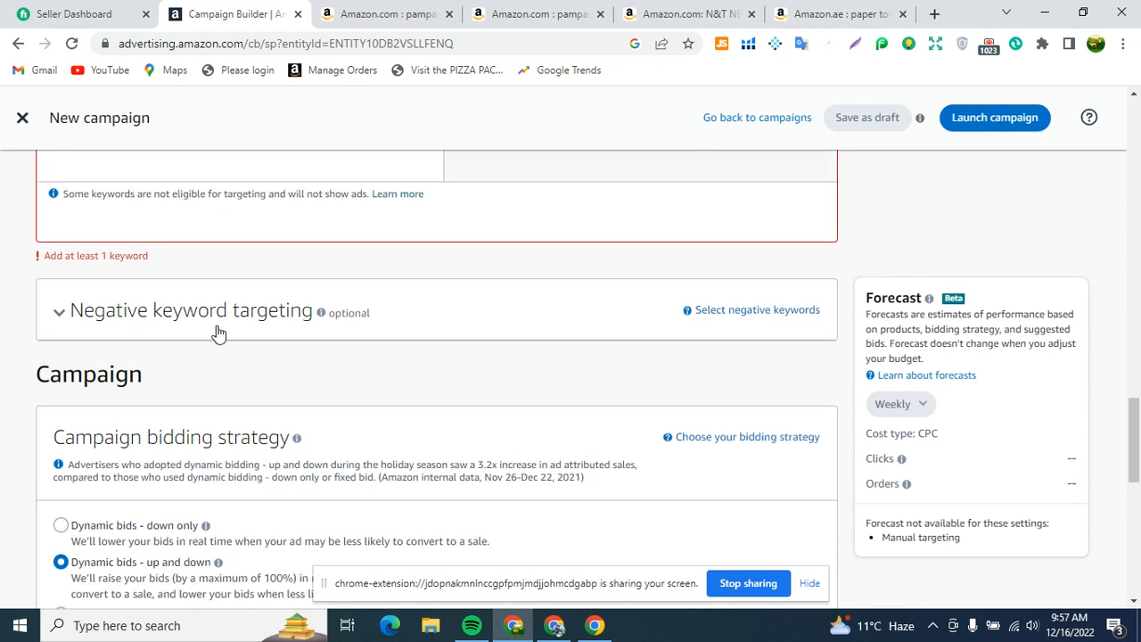
pyautogui.scroll(-1, 219, 331)
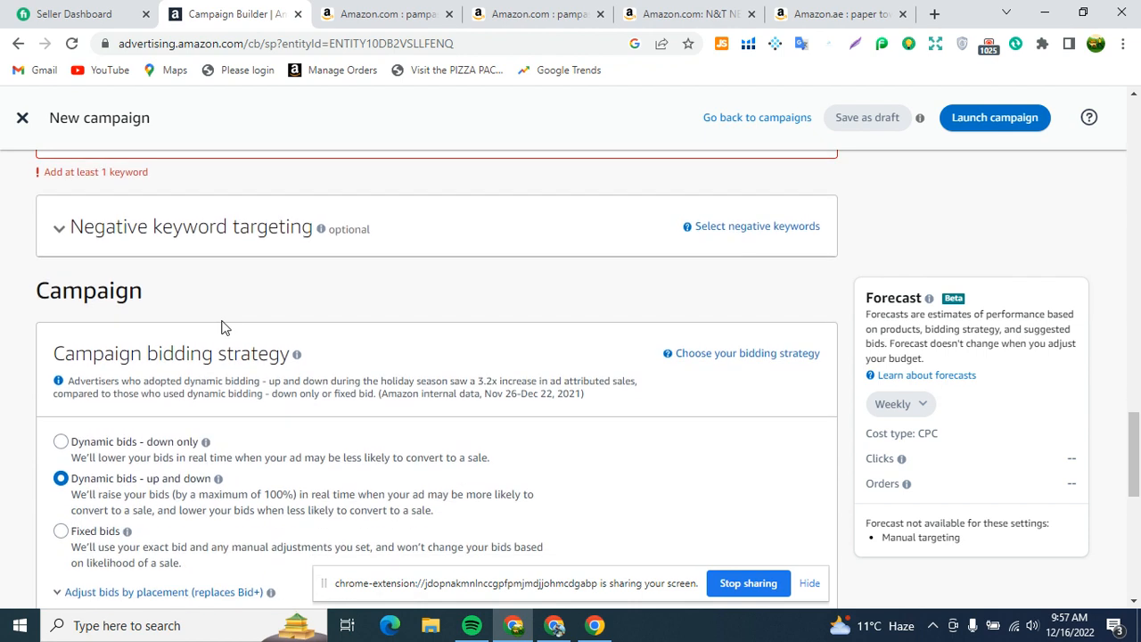
pyautogui.scroll(-1, 258, 323)
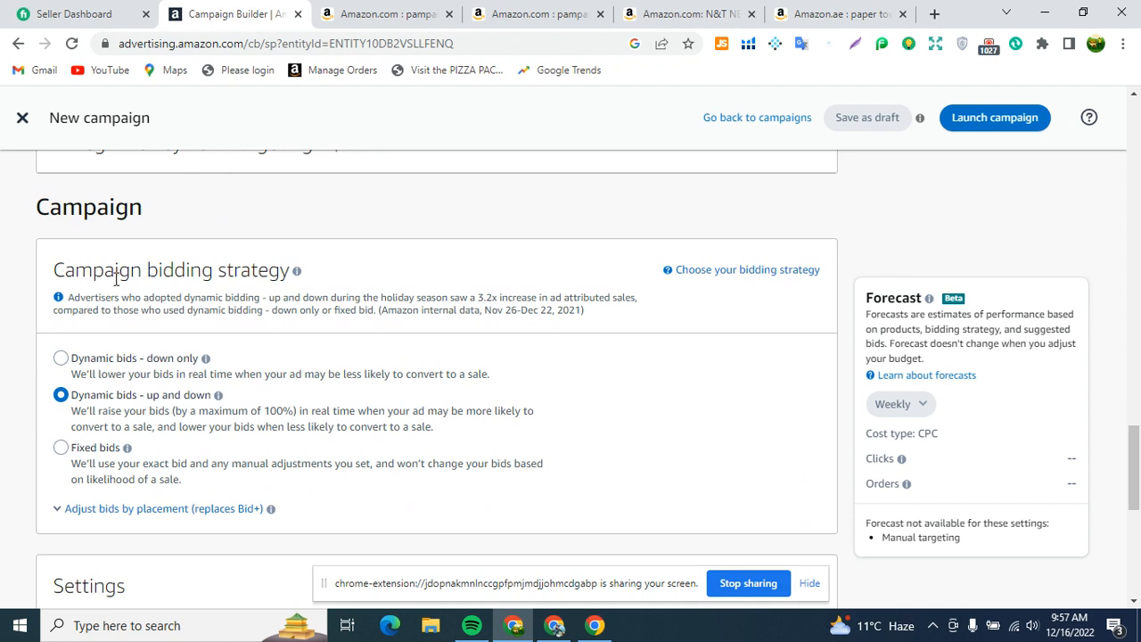
pyautogui.moveTo(55, 269); pyautogui.dragTo(308, 272)
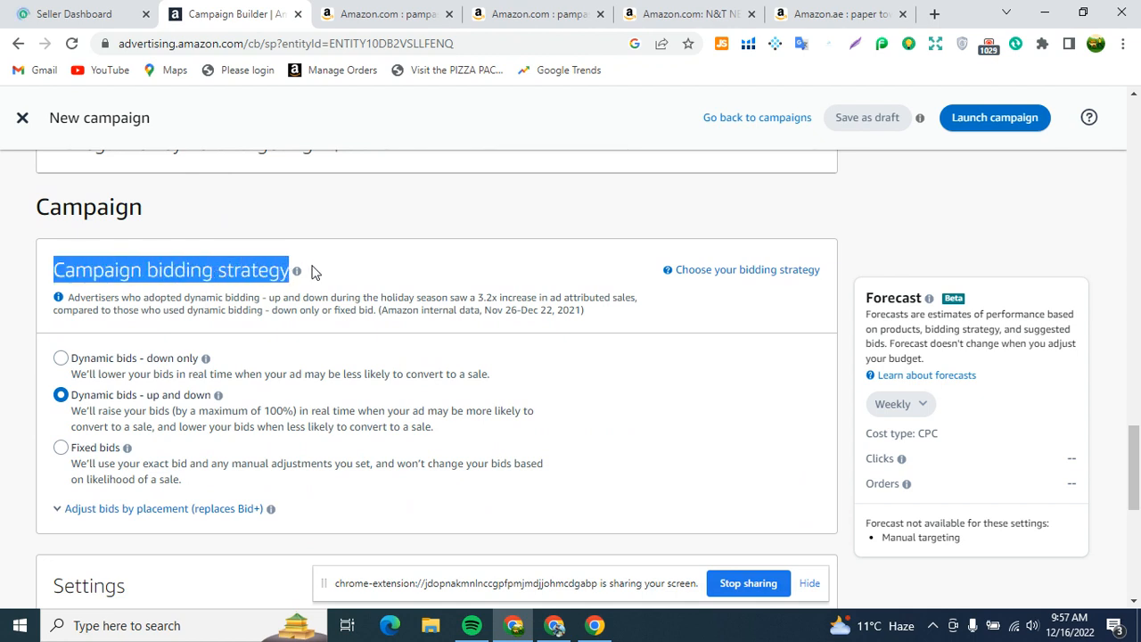
pyautogui.scroll(-1, 275, 315)
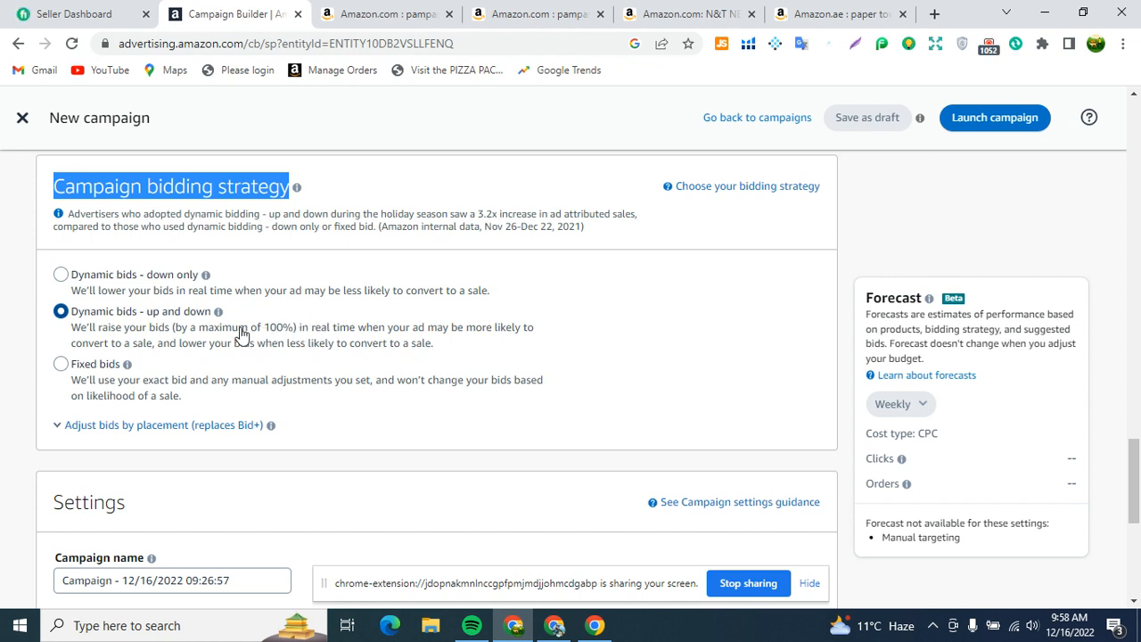
pyautogui.scroll(-1, 241, 330)
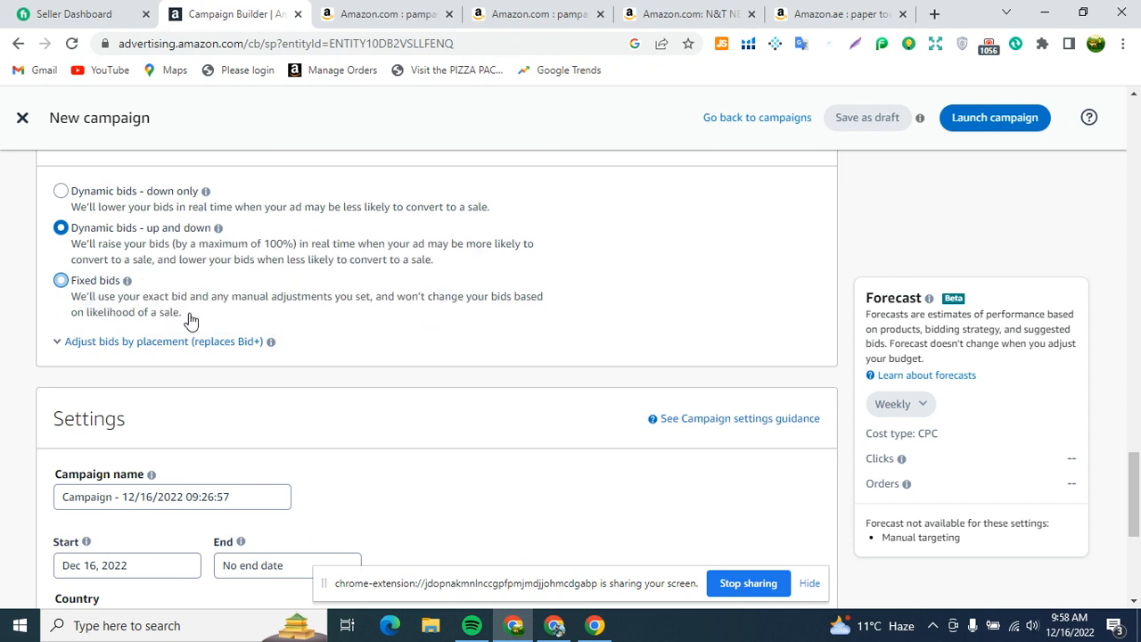
# Expand the bid adjustments by placement and examine the top of search example bid
pyautogui.click(165, 344)
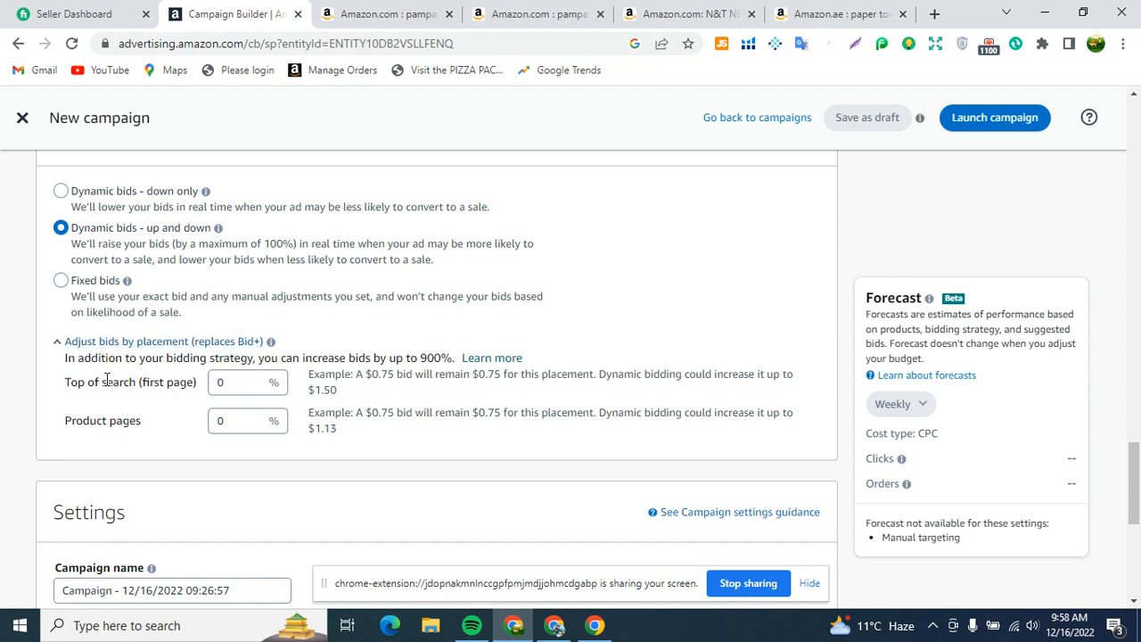
pyautogui.moveTo(68, 385); pyautogui.dragTo(194, 388)
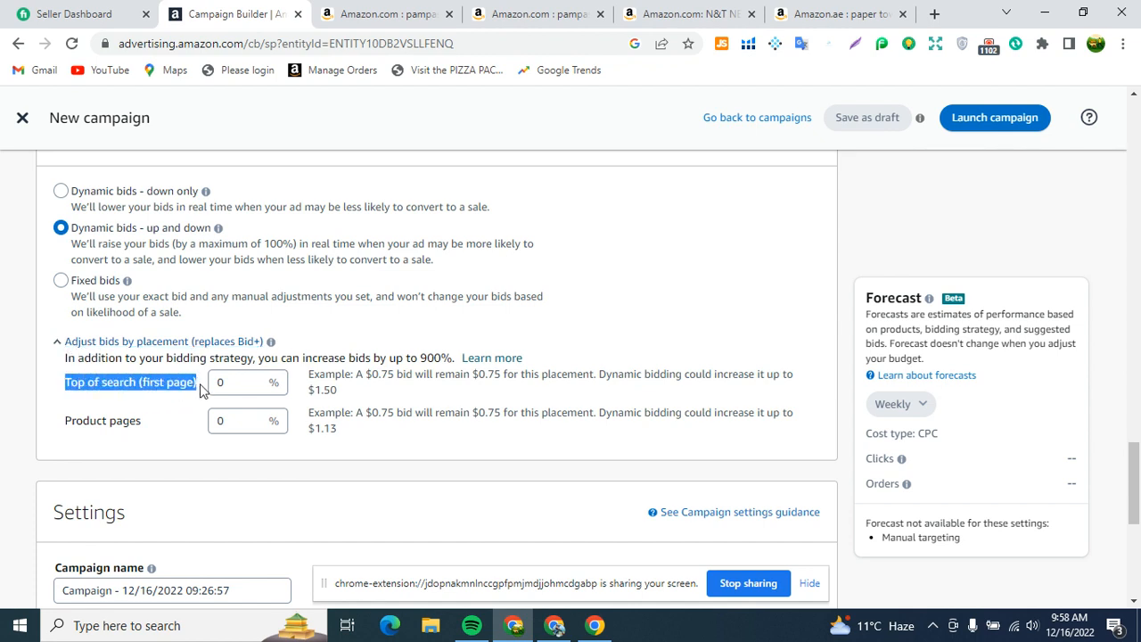
pyautogui.click(233, 382)
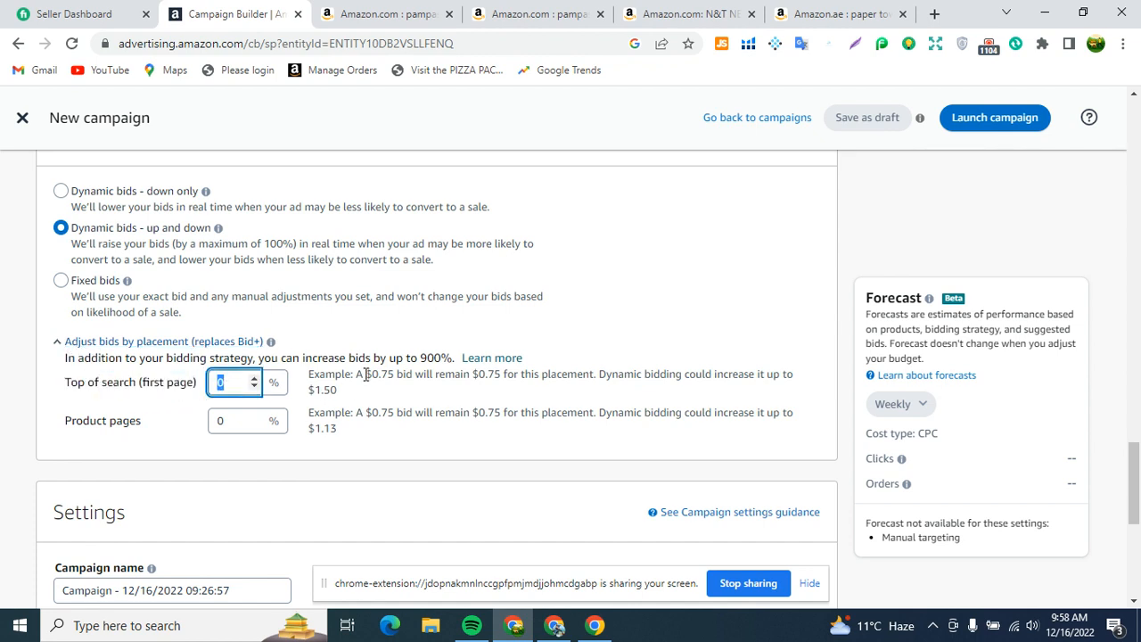
pyautogui.moveTo(369, 375); pyautogui.dragTo(480, 378)
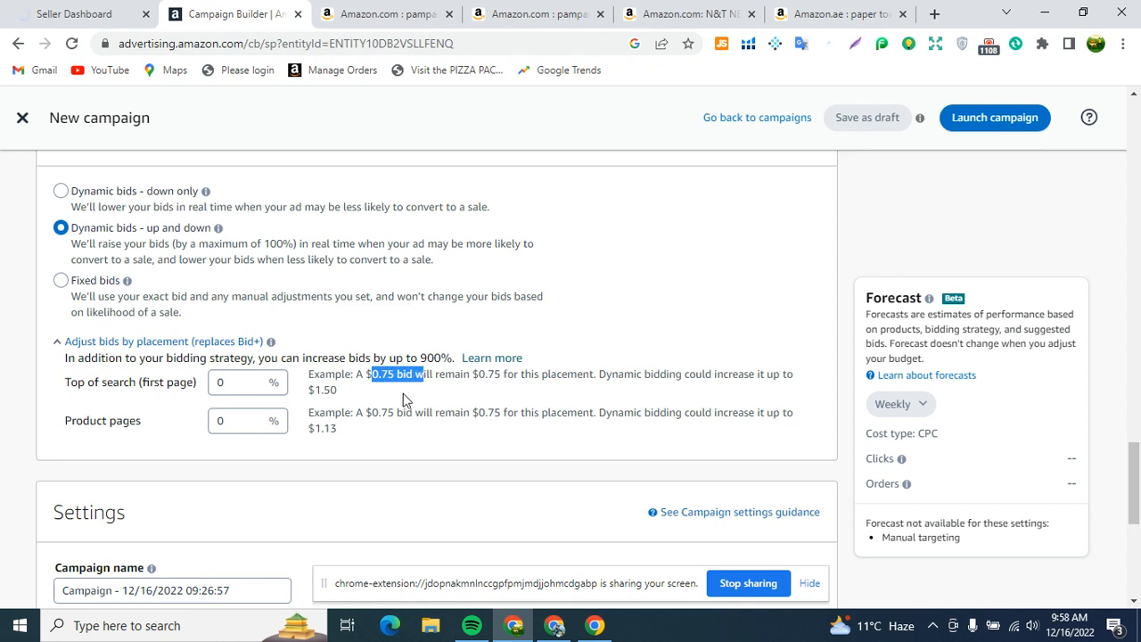
# Try top of search bid adjustments of 100% and 50%, examining the example bid
pyautogui.doubleClick(220, 382)
pyautogui.write('100')
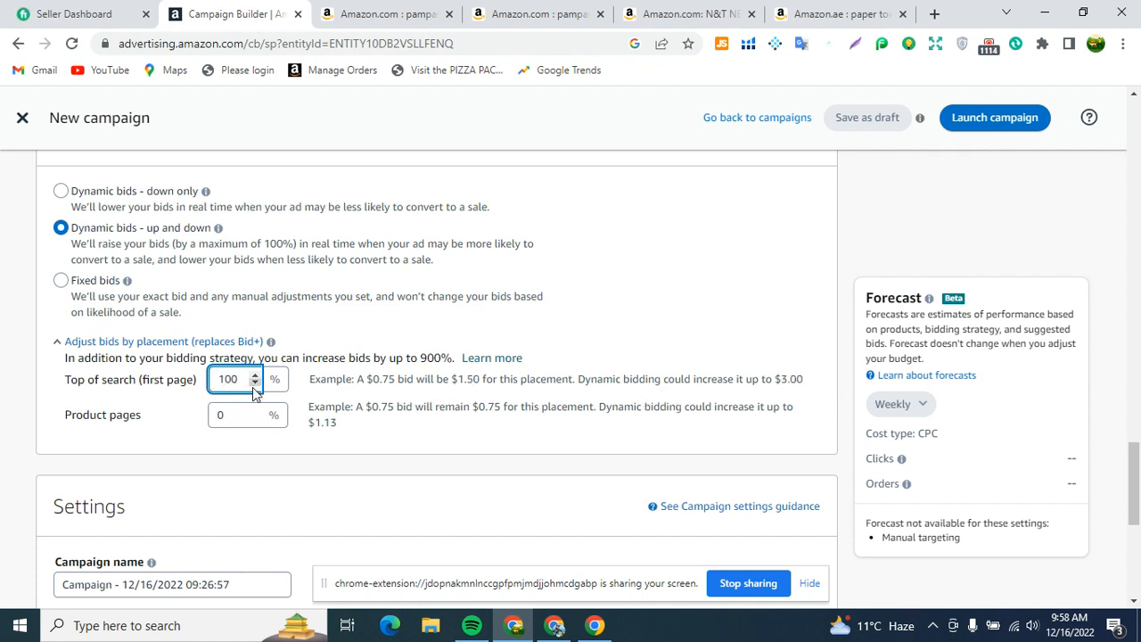
pyautogui.write('50')
pyautogui.moveTo(357, 379); pyautogui.dragTo(405, 382)
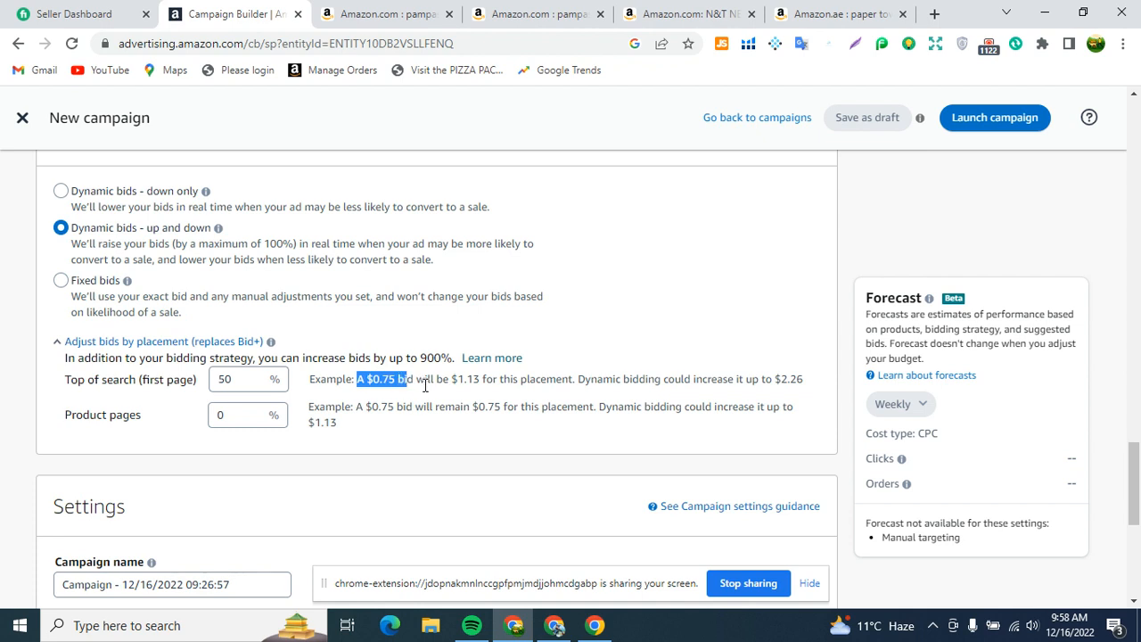
# Reset the top of search bid adjustment to 0% and collapse the placement adjustments
pyautogui.moveTo(226, 382)
pyautogui.mouseDown()
pyautogui.moveTo(203, 393)
pyautogui.moveTo(232, 394)
pyautogui.moveTo(214, 390)
pyautogui.mouseUp()
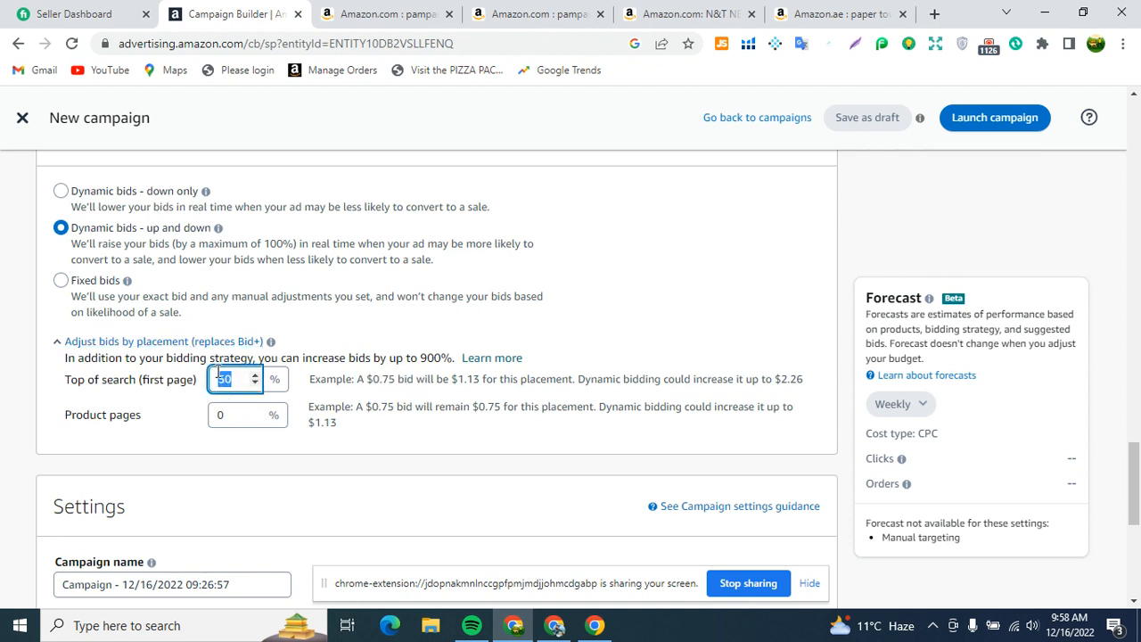
pyautogui.press('BackSpace')
pyautogui.write('0')
pyautogui.click(59, 343)
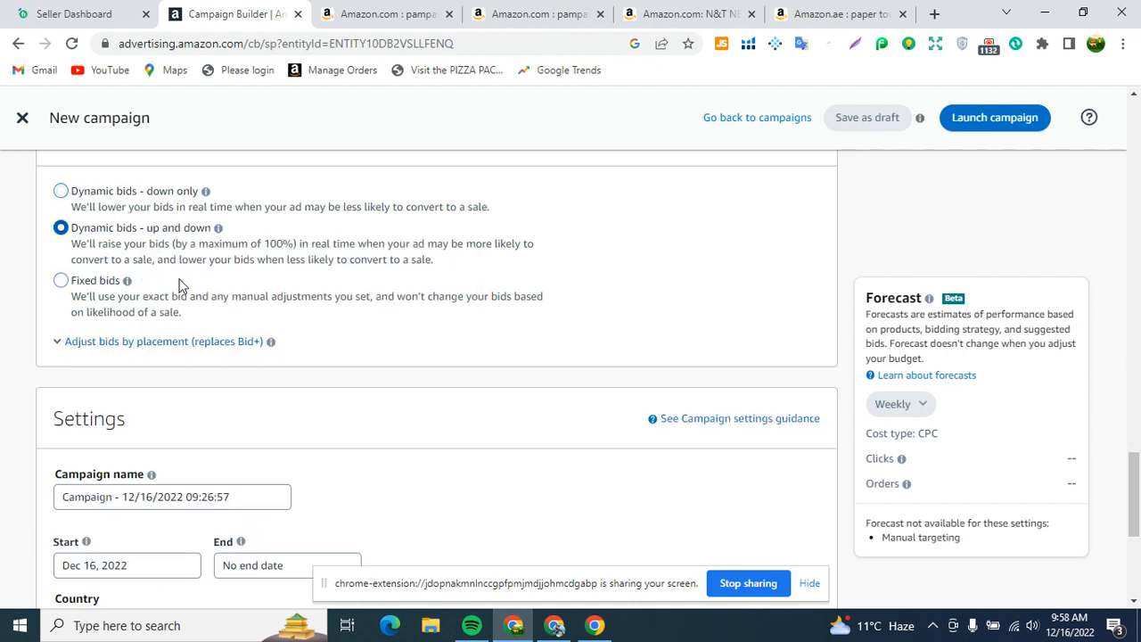
# Review the campaign name, start and end dates, and daily budget in the campaign settings
pyautogui.scroll(-2, 254, 294)
pyautogui.moveTo(150, 312)
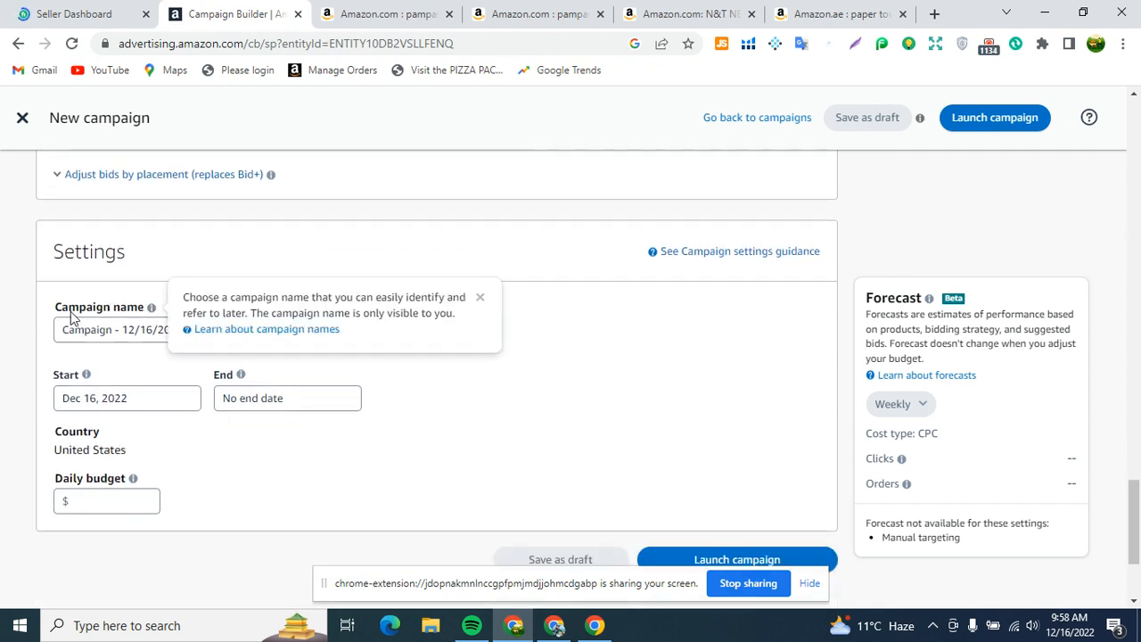
pyautogui.scroll(-1, 101, 372)
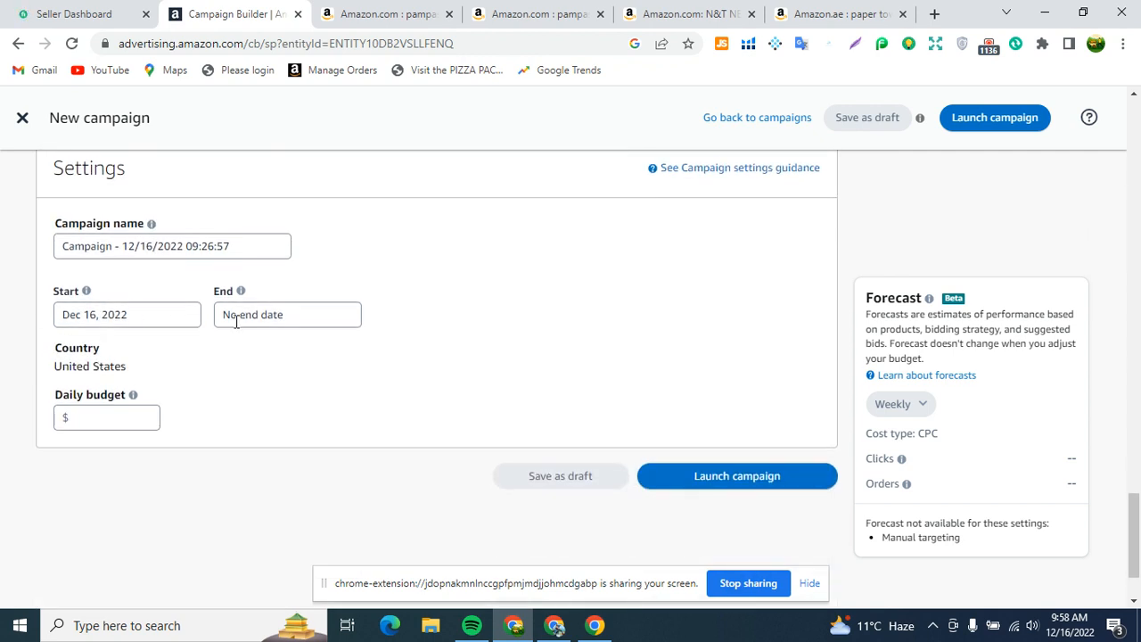
pyautogui.click(89, 416)
pyautogui.scroll(-1, 187, 410)
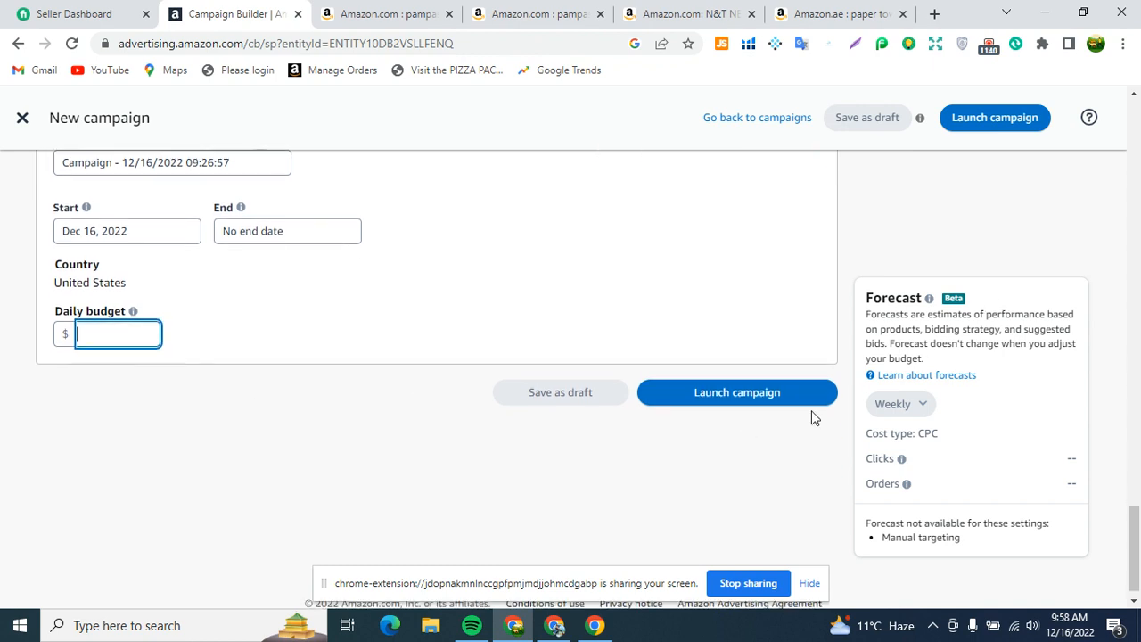
# Switch the manual targeting type from keyword targeting to product targeting
pyautogui.scroll(15, 587, 279)
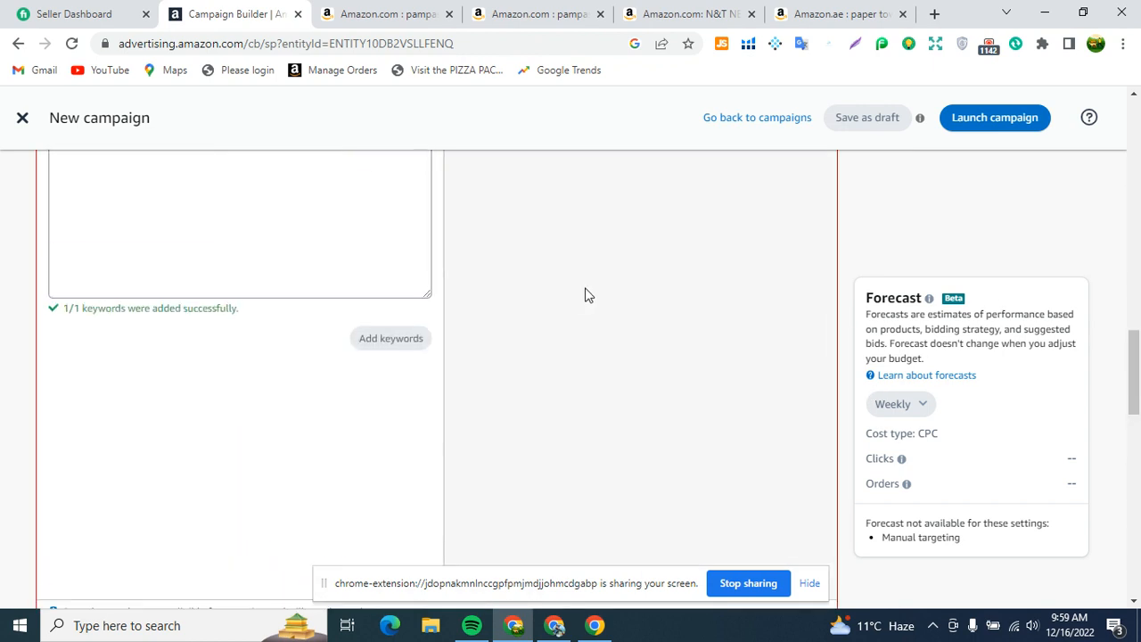
pyautogui.scroll(2, 560, 300)
pyautogui.scroll(-1, 466, 329)
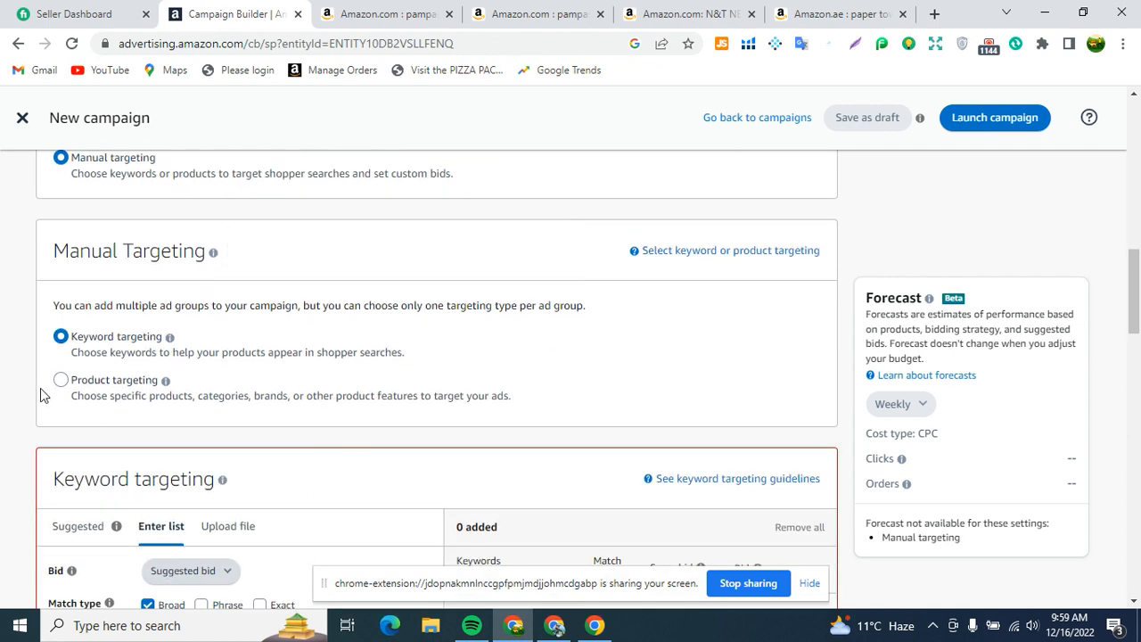
pyautogui.click(60, 380)
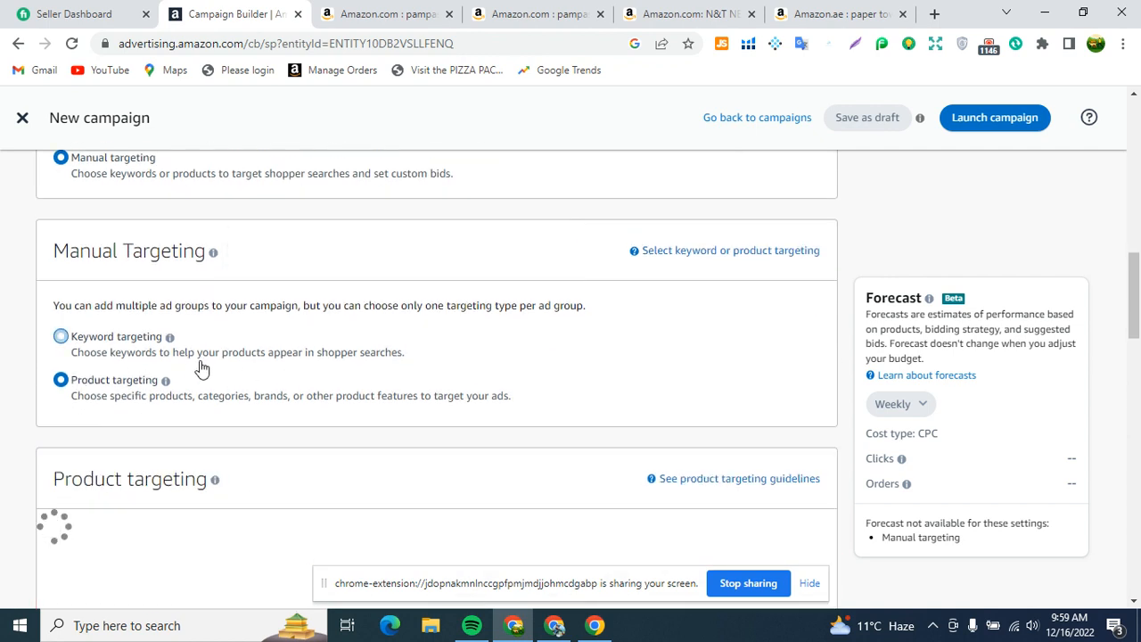
pyautogui.scroll(-2, 190, 365)
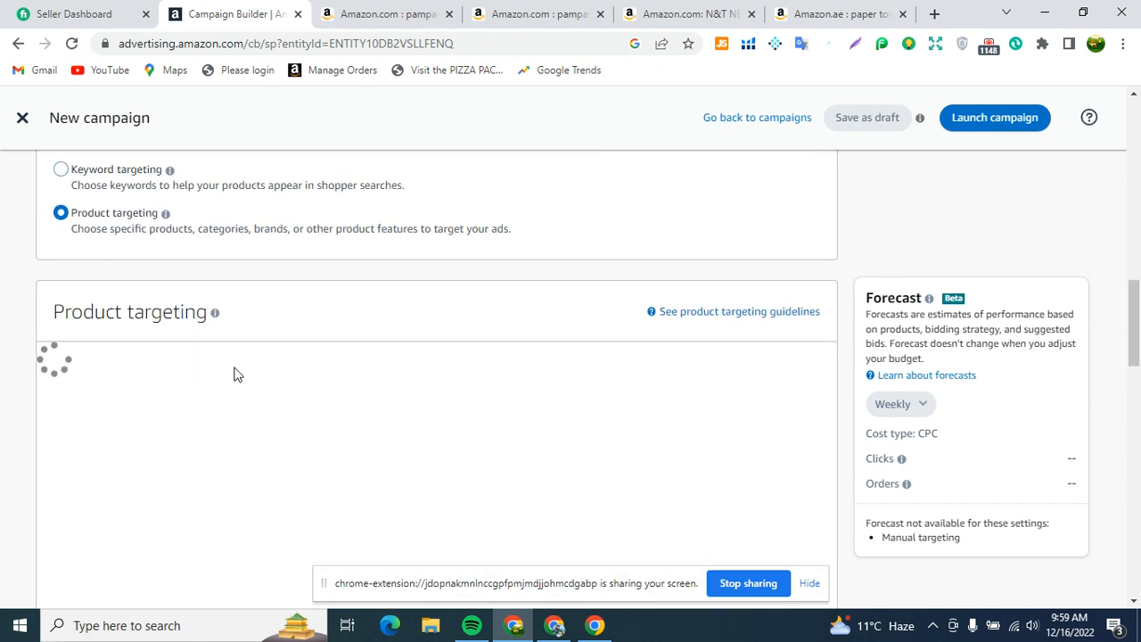
pyautogui.scroll(1, 235, 375)
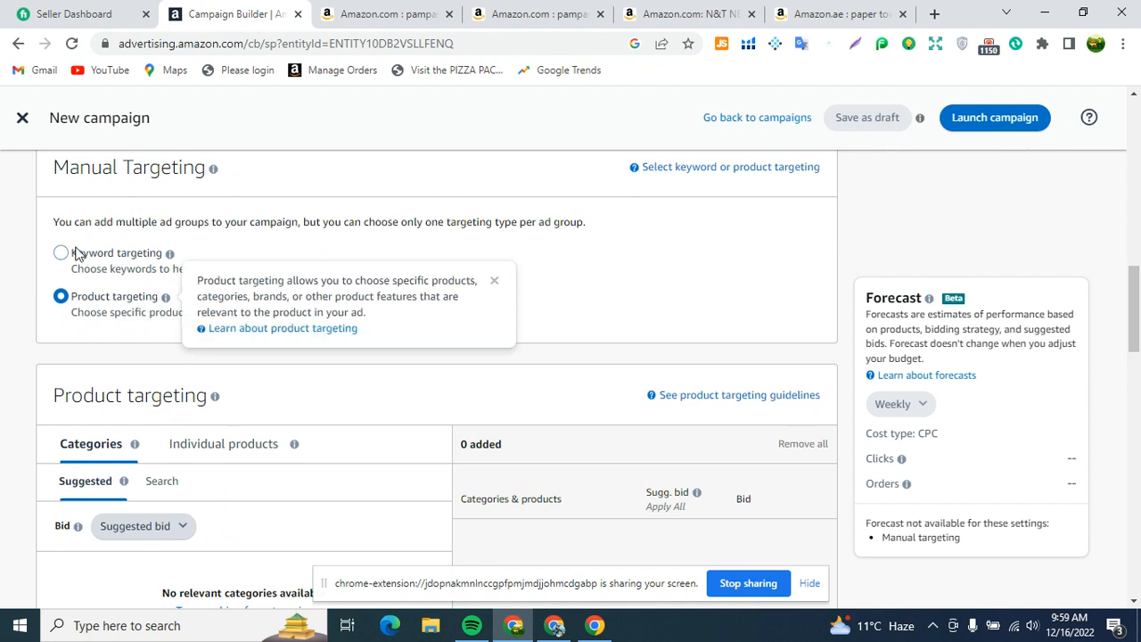
pyautogui.scroll(-1, 98, 263)
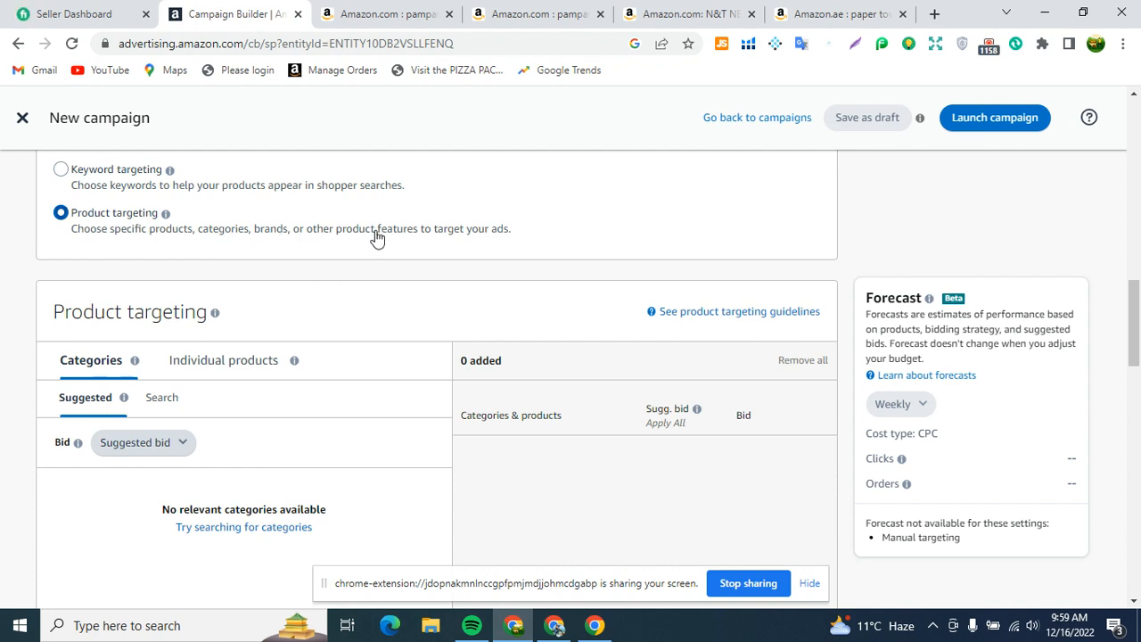
# Open the category search in product targeting and browse the list of all categories
pyautogui.scroll(-2, 359, 247)
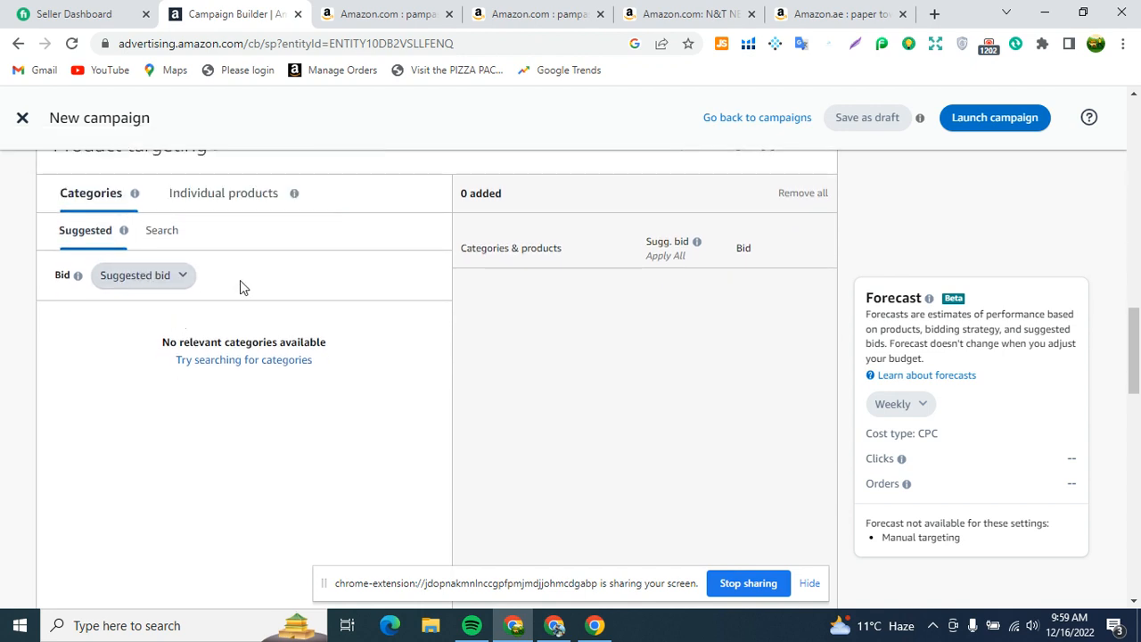
pyautogui.scroll(1, 240, 280)
pyautogui.click(167, 313)
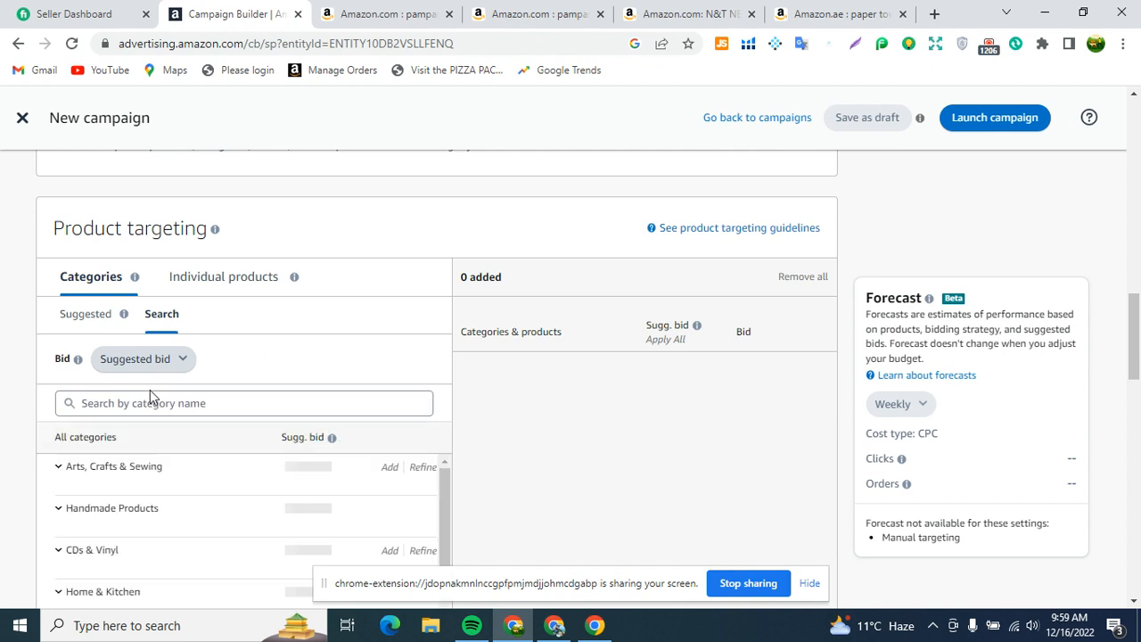
pyautogui.scroll(-1, 172, 428)
pyautogui.scroll(-4, 212, 433)
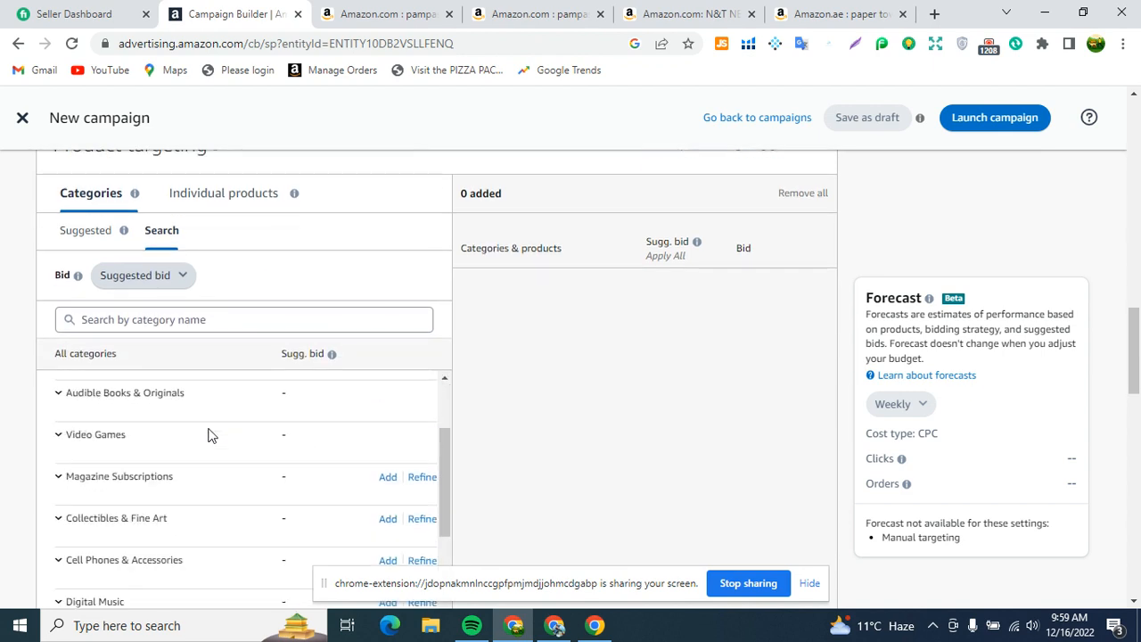
pyautogui.scroll(4, 114, 386)
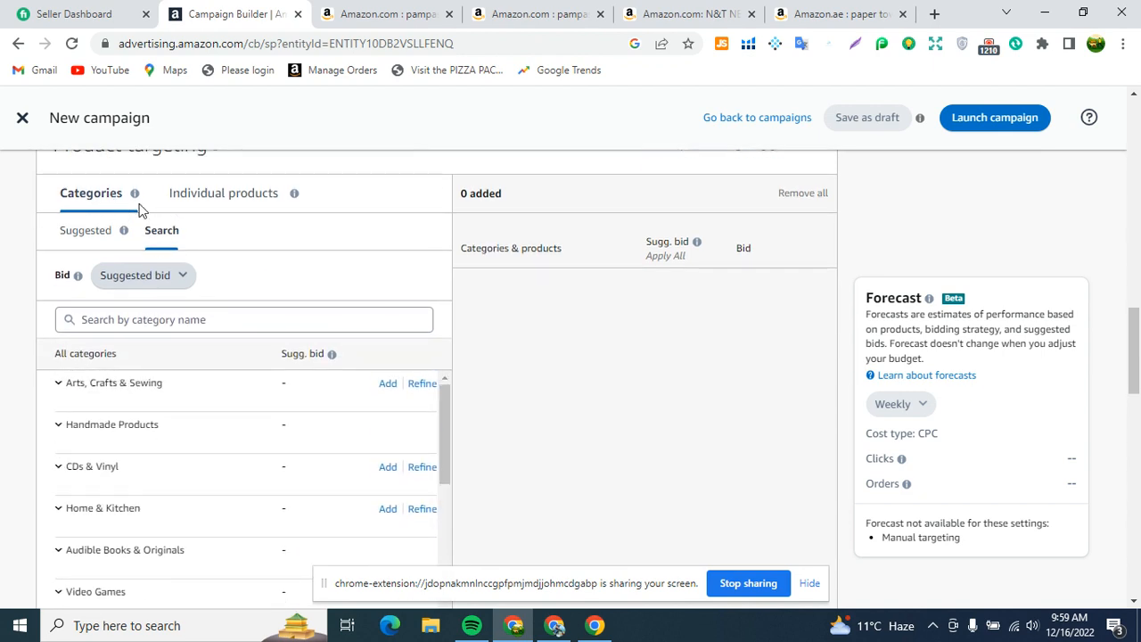
# Open individual product targeting and examine its suggested products options and filters
pyautogui.scroll(1, 195, 214)
pyautogui.click(224, 283)
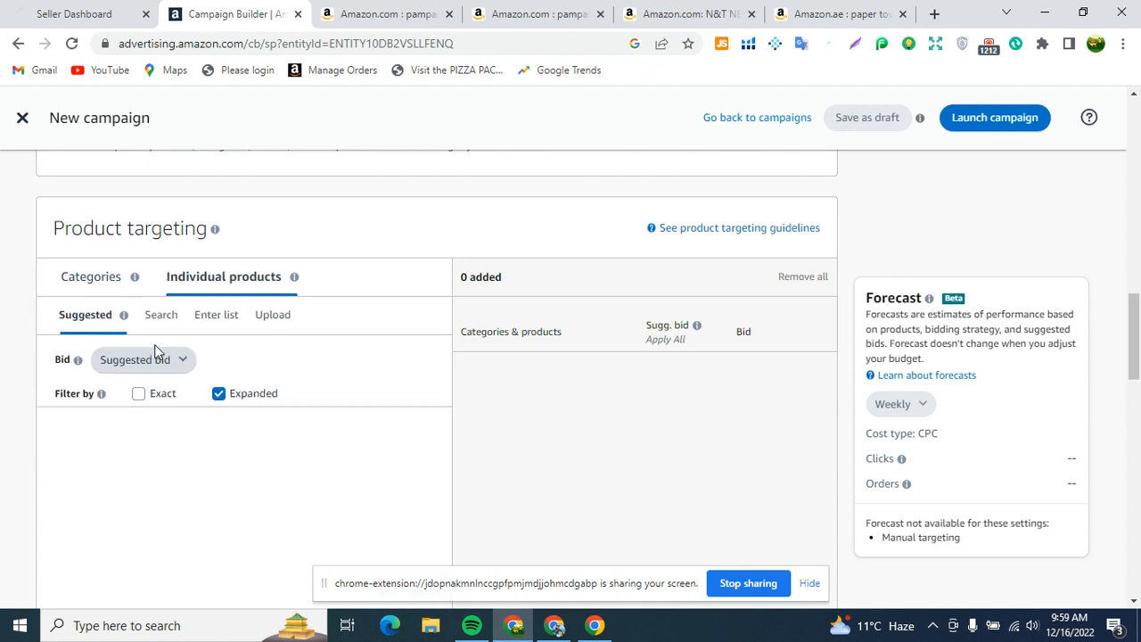
pyautogui.scroll(-1, 196, 390)
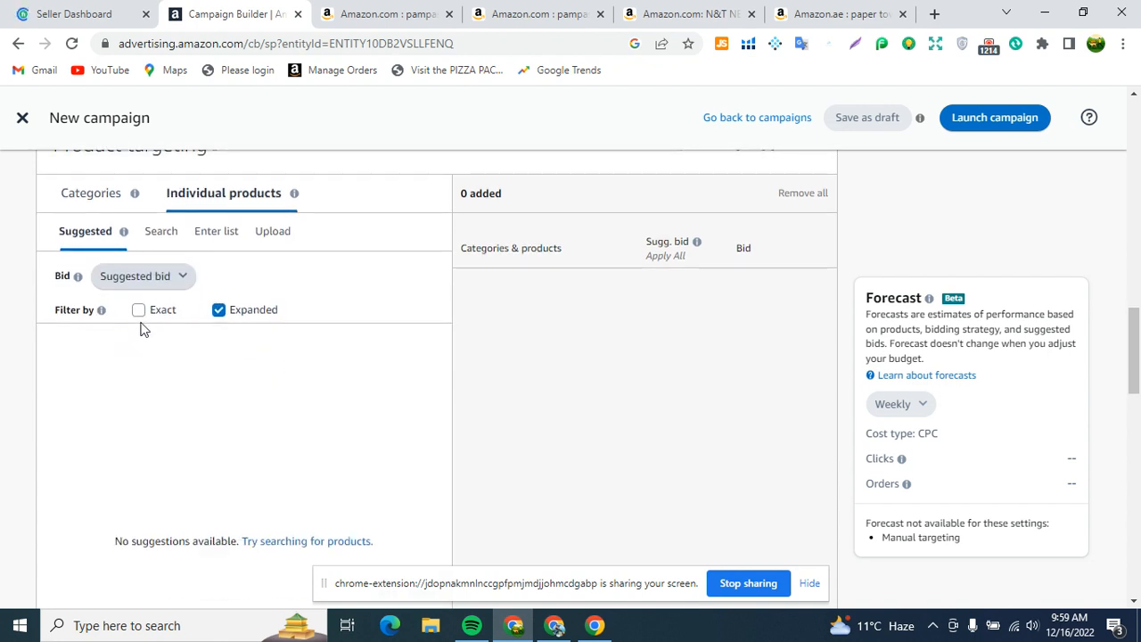
# Switch individual product targeting to entering an ASIN list, with only the Exact filter enabled
pyautogui.scroll(1, 143, 328)
pyautogui.click(144, 398)
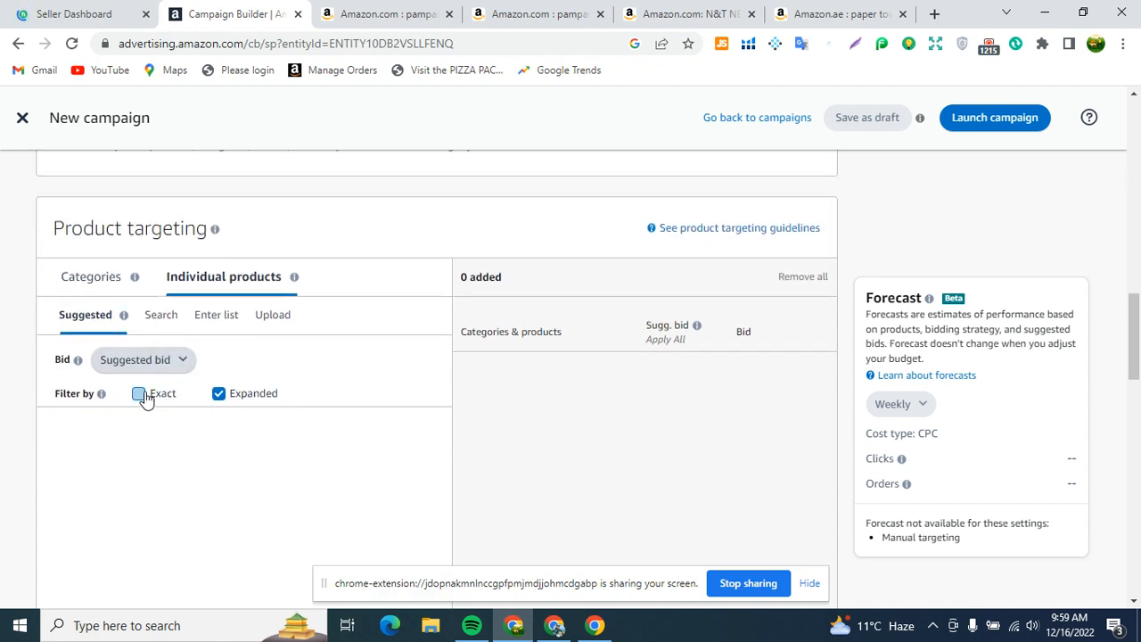
pyautogui.click(218, 395)
pyautogui.click(138, 394)
pyautogui.click(159, 316)
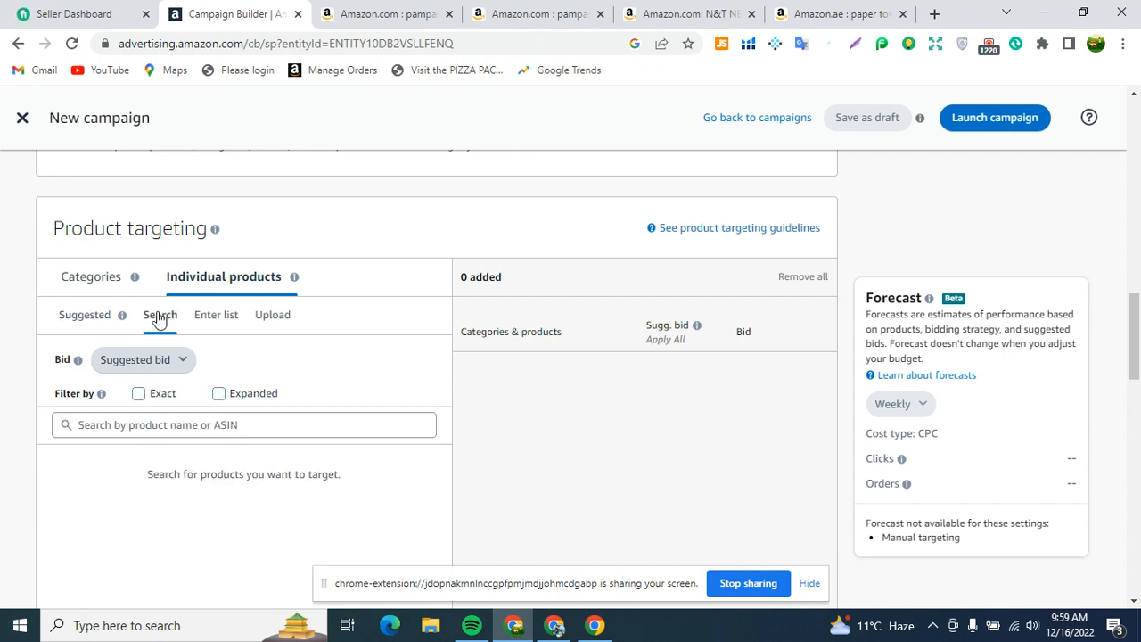
pyautogui.click(216, 319)
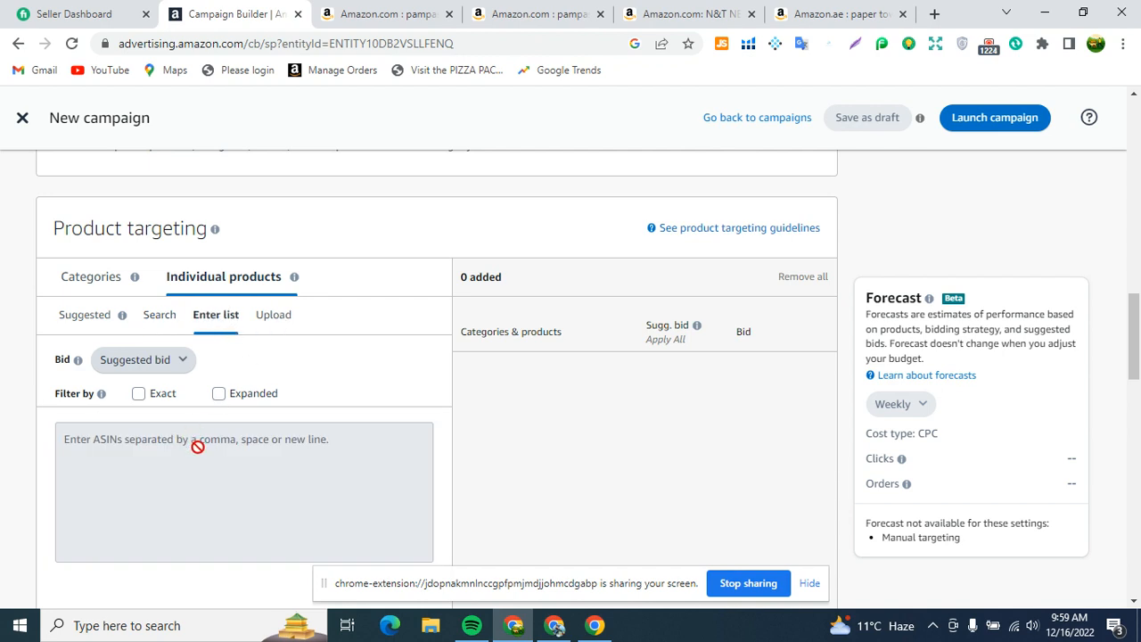
pyautogui.click(139, 394)
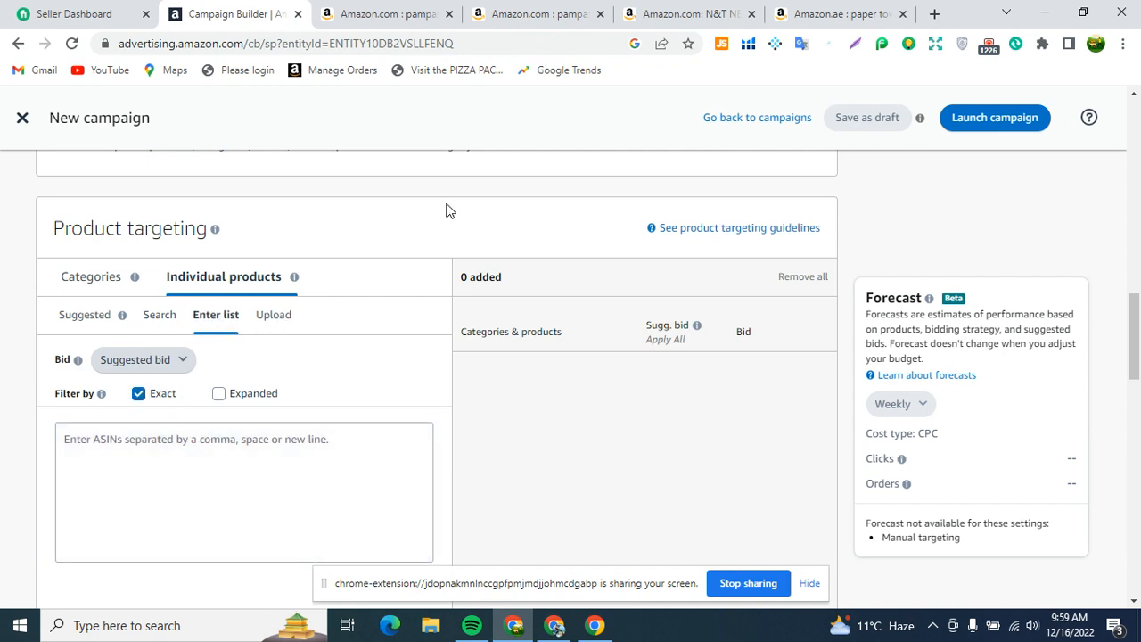
# Copy the ASIN B09X11P8JT from the pampas grass product page's URL and paste it into the targeting ASIN list
pyautogui.click(641, 13)
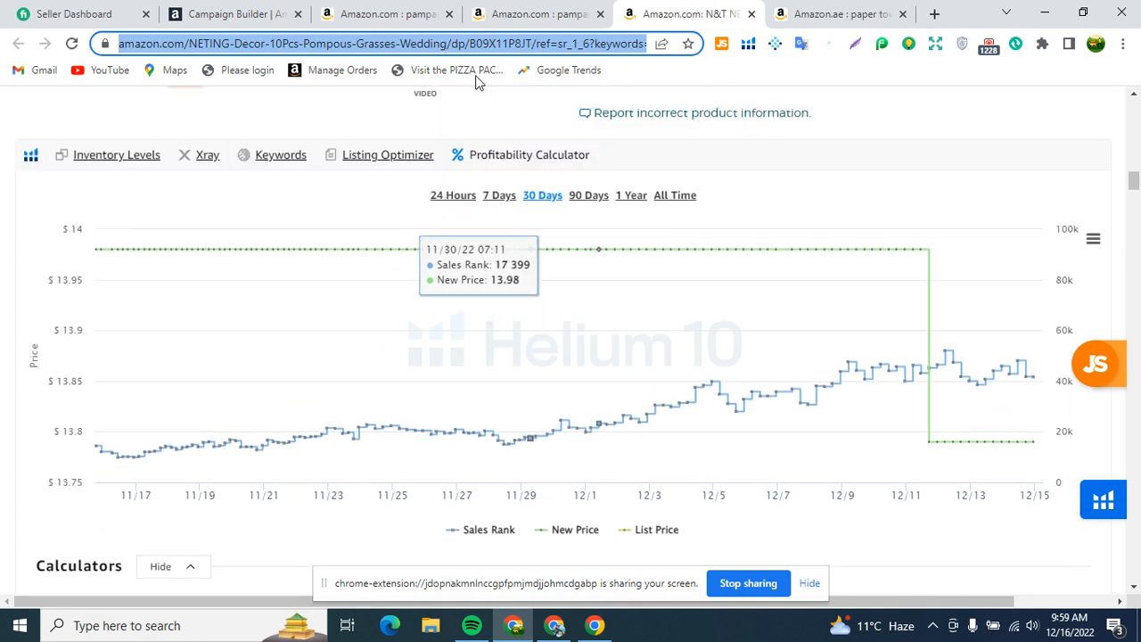
pyautogui.doubleClick(512, 50)
pyautogui.doubleClick(552, 45)
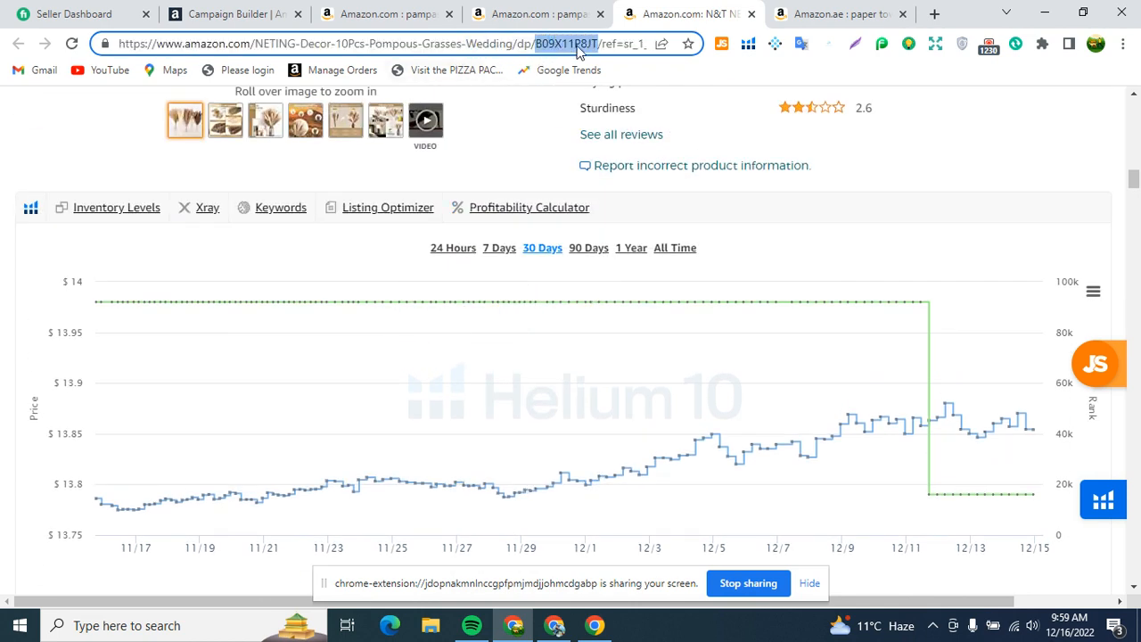
pyautogui.rightClick(576, 44)
pyautogui.click(604, 168)
pyautogui.click(268, 15)
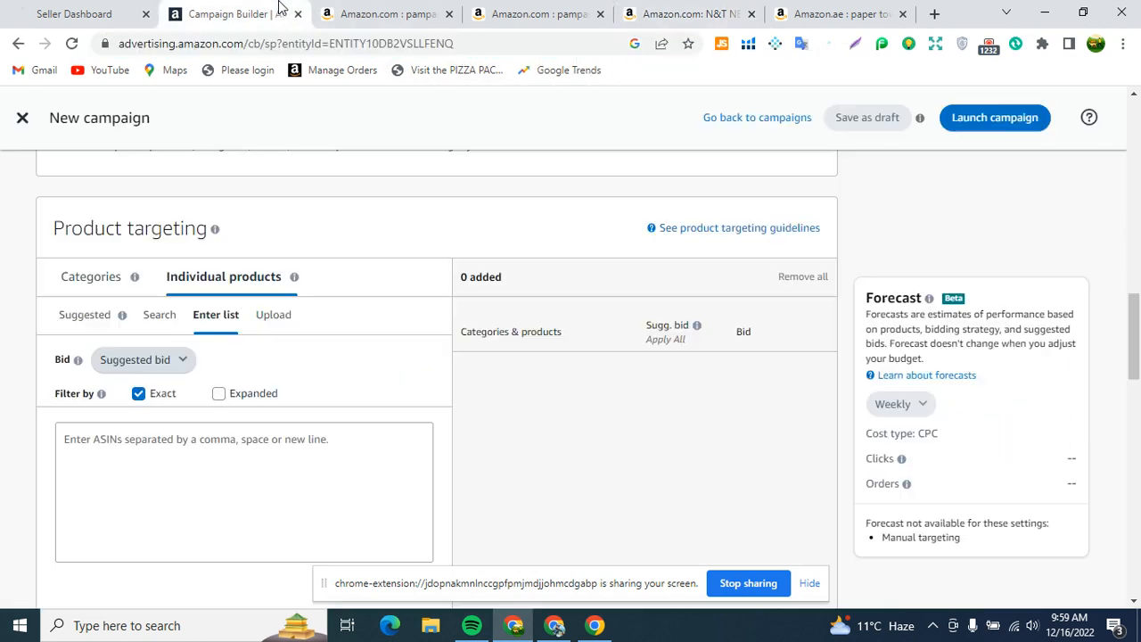
pyautogui.rightClick(241, 443)
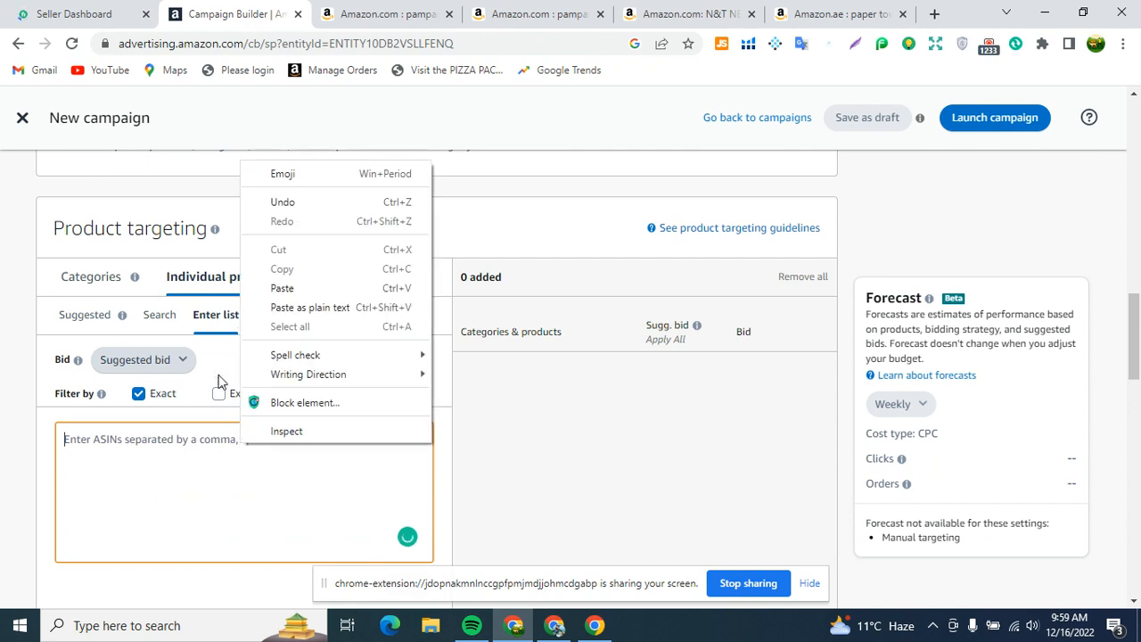
pyautogui.click(279, 288)
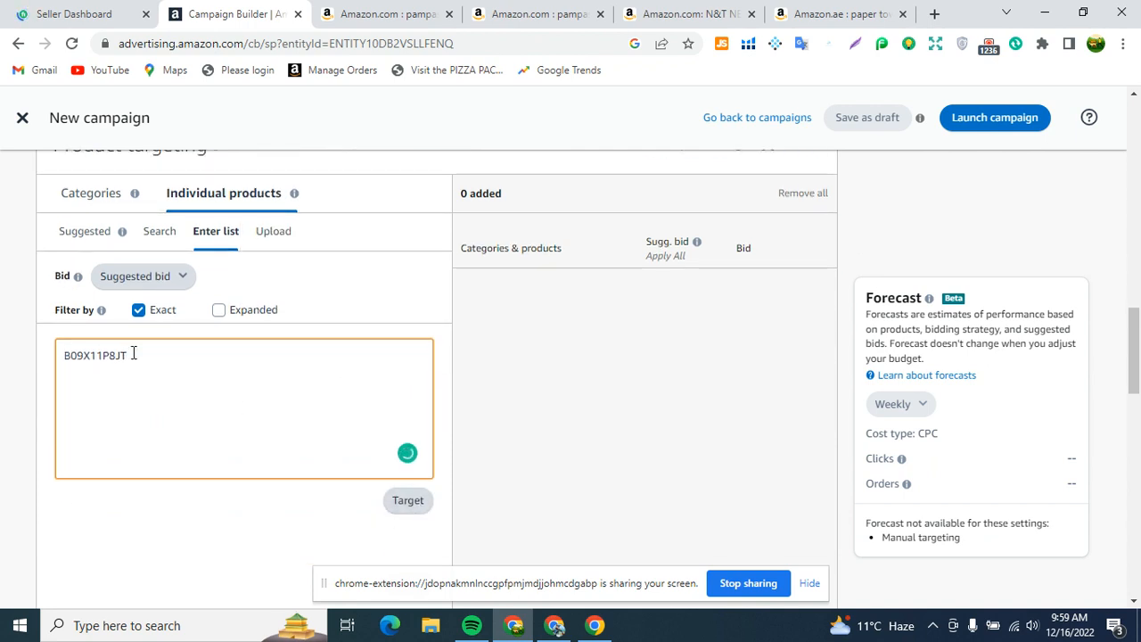
# Add the listed ASIN as a product target with a bid of $0.75
pyautogui.click(162, 520)
pyautogui.click(410, 502)
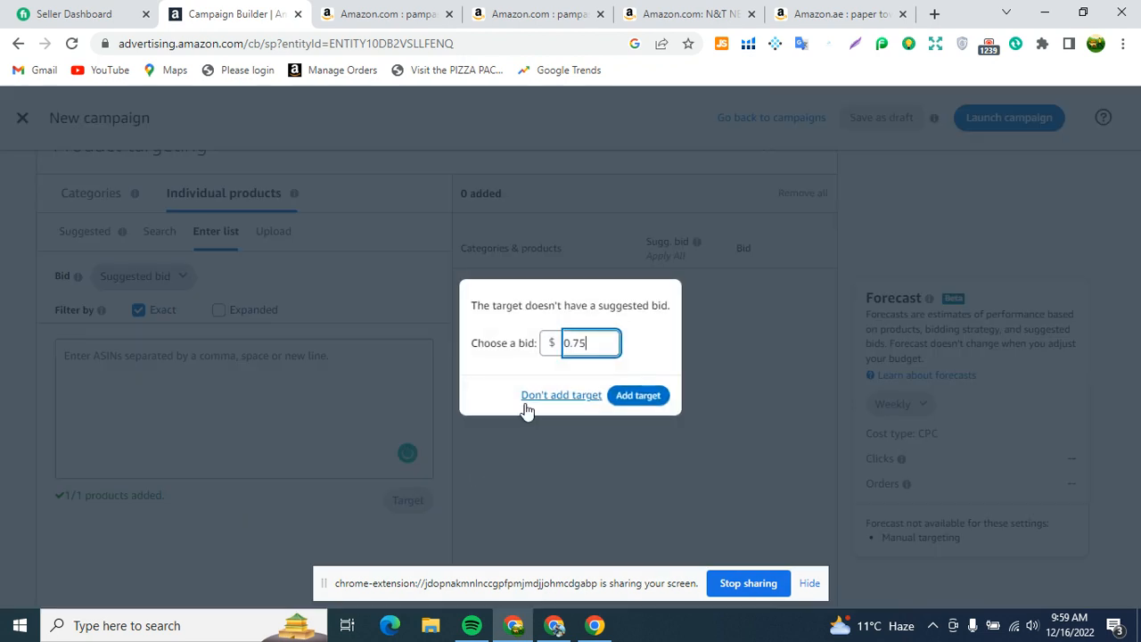
pyautogui.click(654, 399)
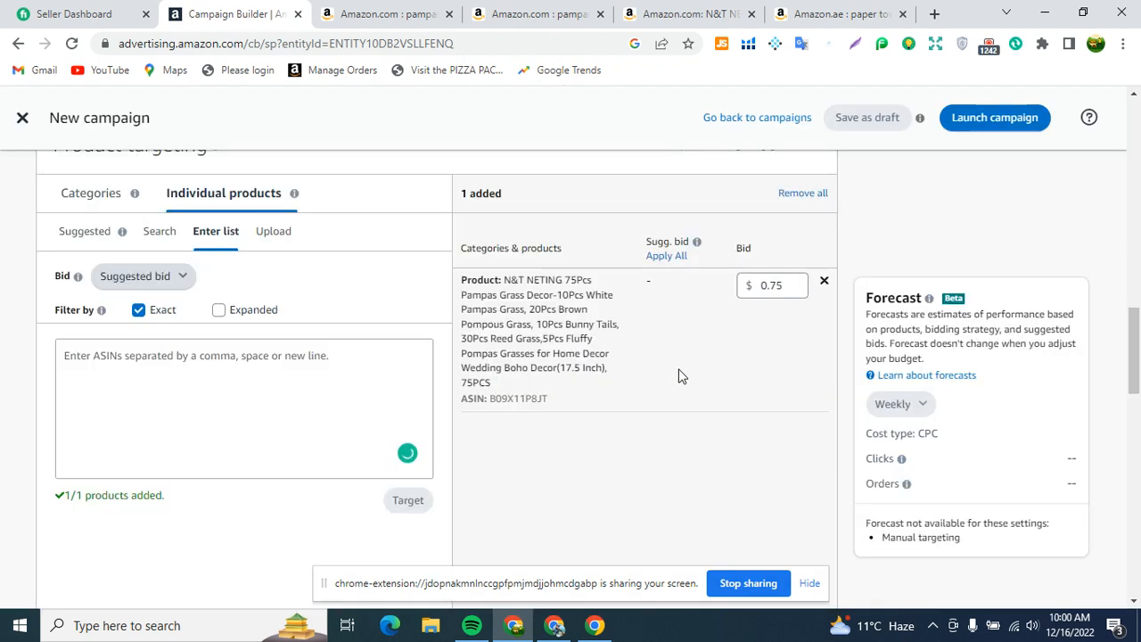
# Review the campaign bidding strategy options and the campaign settings below the product targeting section
pyautogui.scroll(-5, 611, 336)
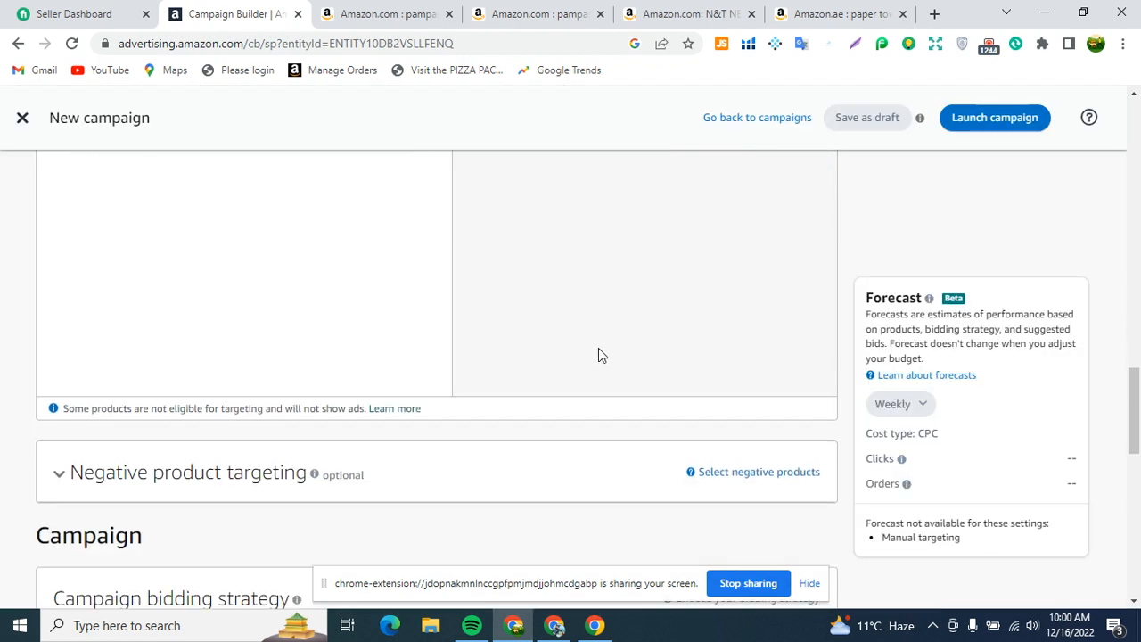
pyautogui.scroll(2, 365, 319)
pyautogui.scroll(-5, 366, 319)
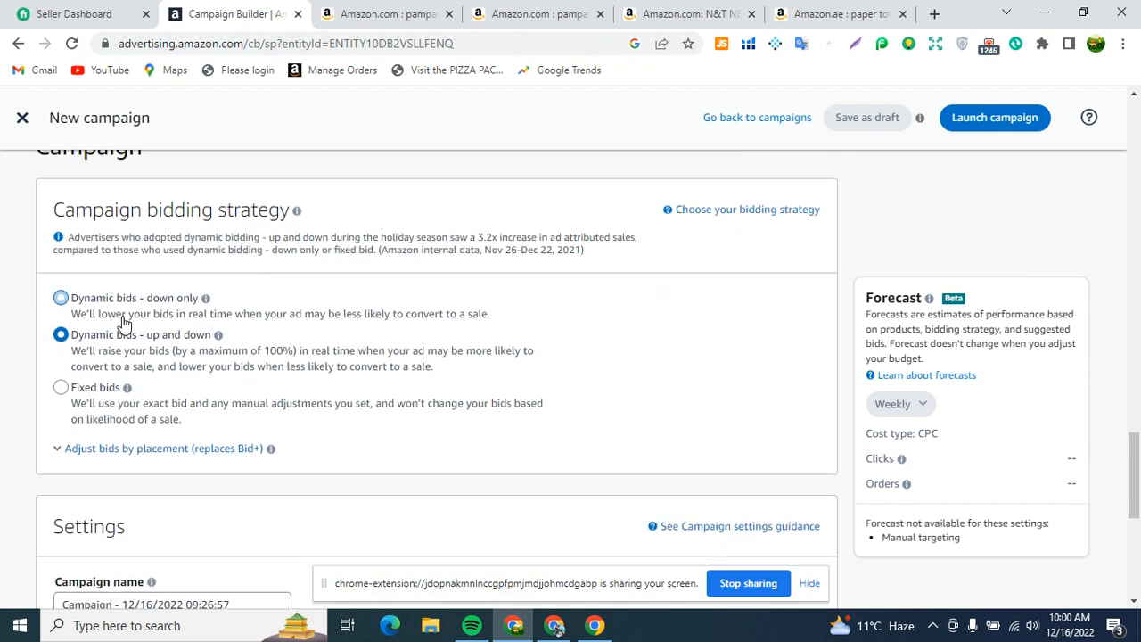
pyautogui.scroll(8, 434, 297)
pyautogui.click(203, 357)
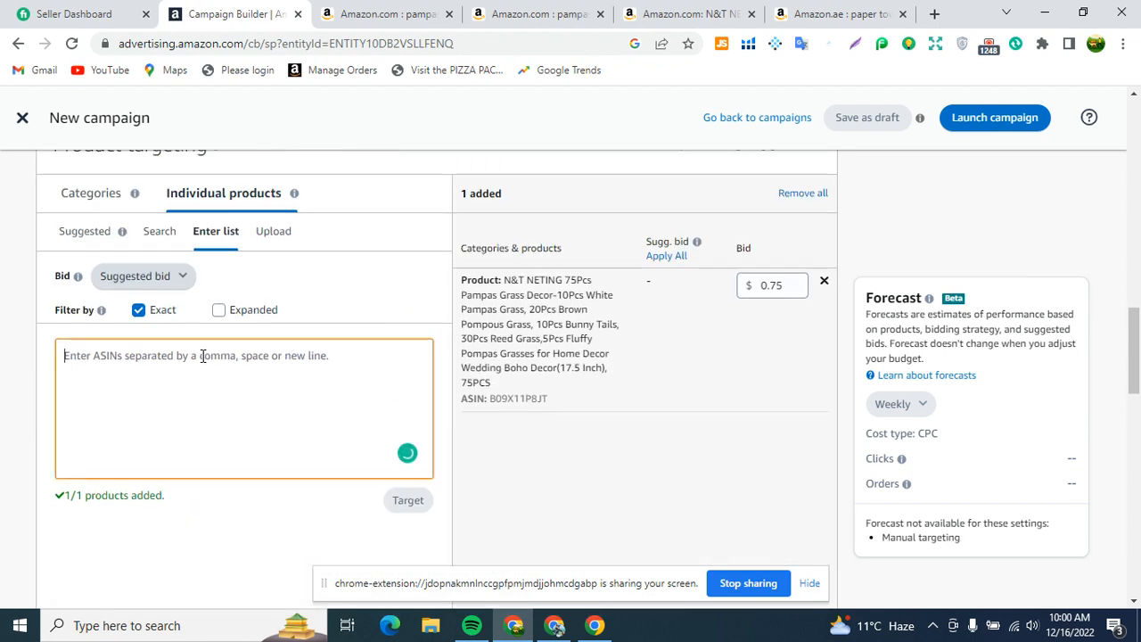
pyautogui.scroll(-3, 752, 369)
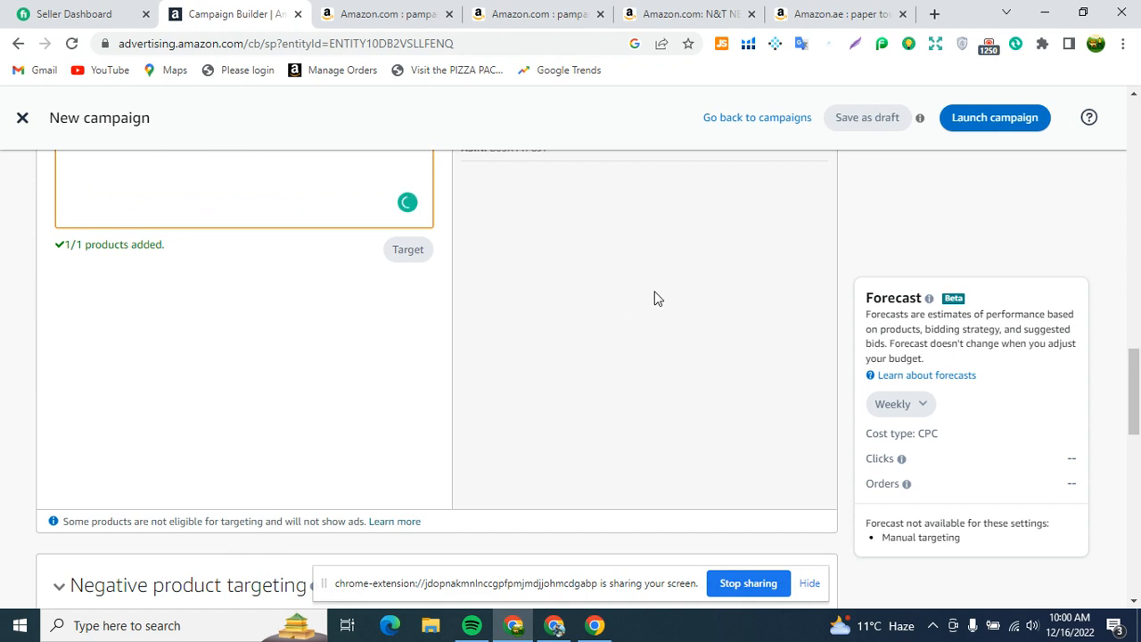
pyautogui.scroll(-4, 609, 259)
pyautogui.scroll(-1, 596, 322)
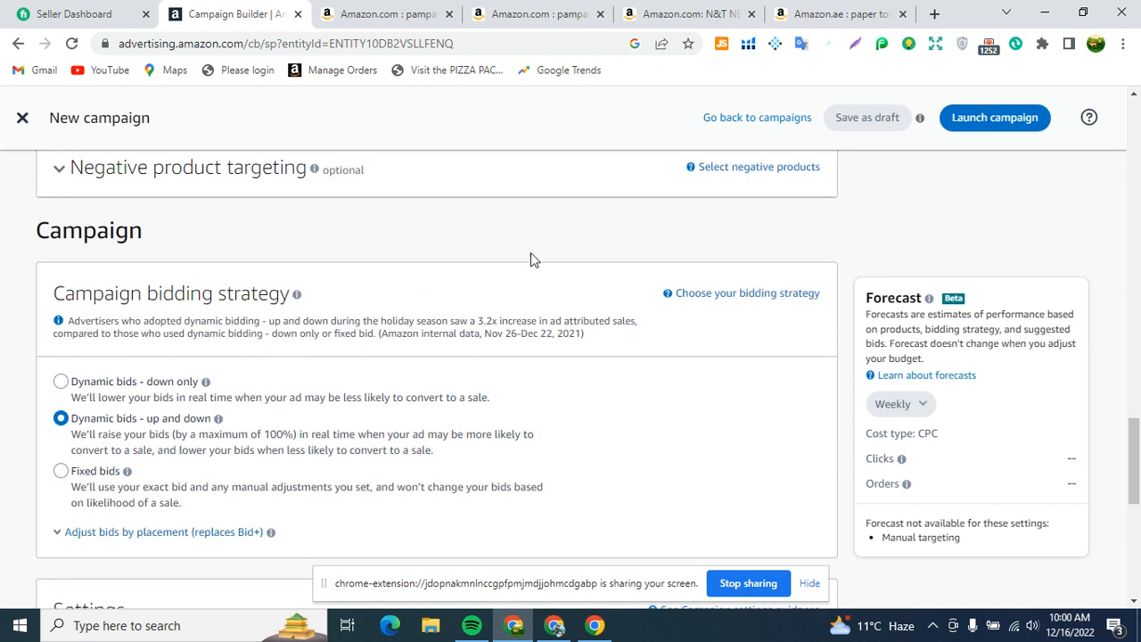
pyautogui.scroll(-2, 530, 258)
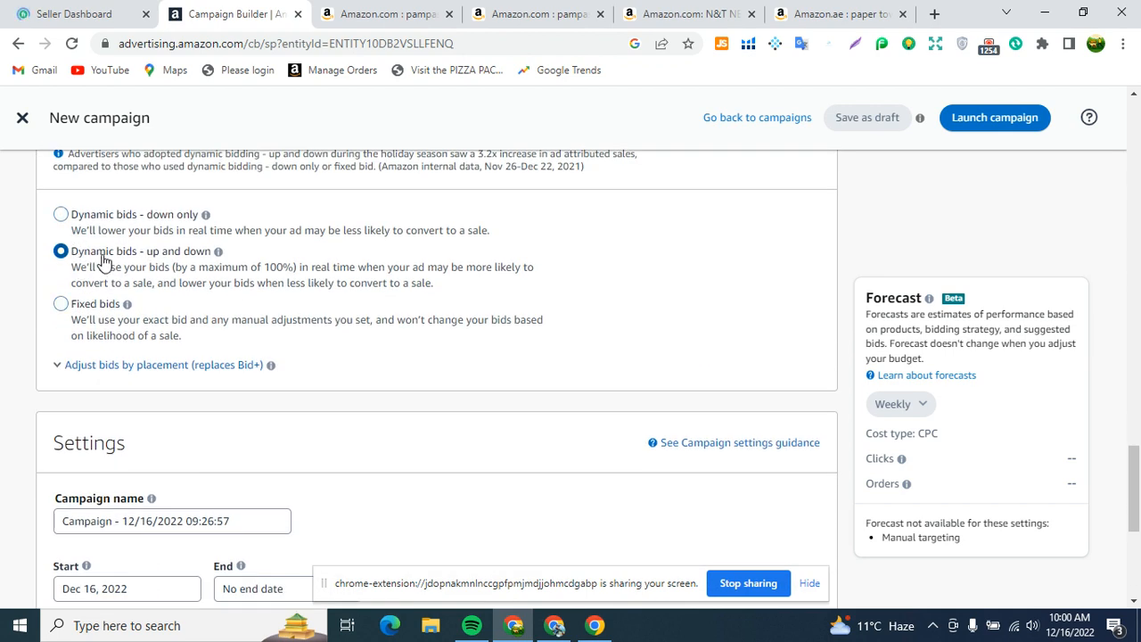
pyautogui.scroll(-1, 147, 275)
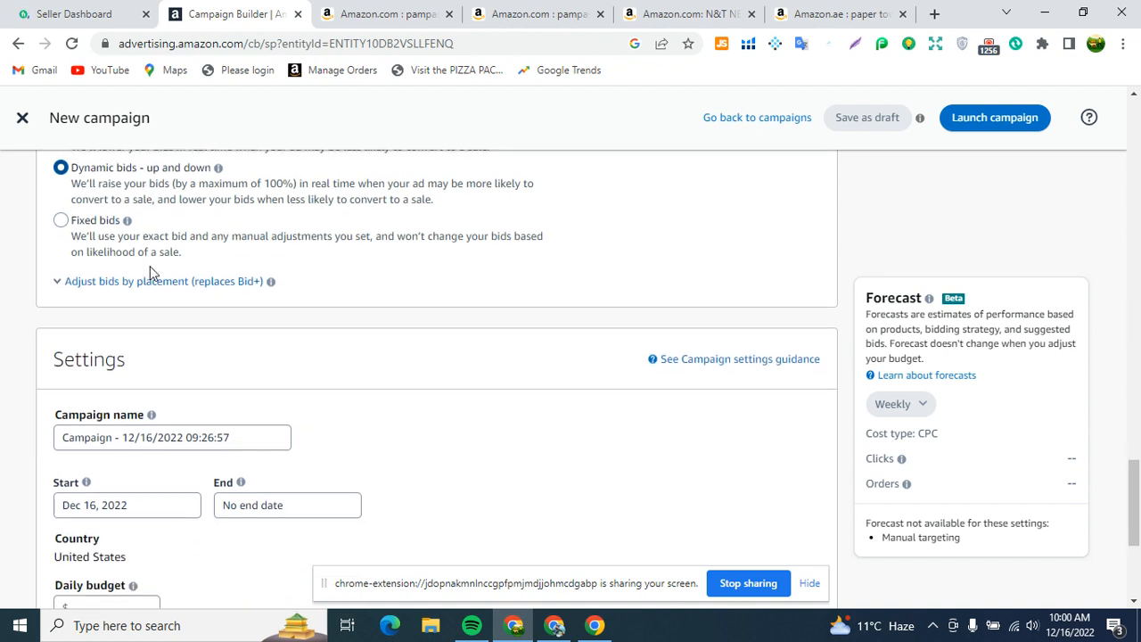
pyautogui.scroll(1, 169, 320)
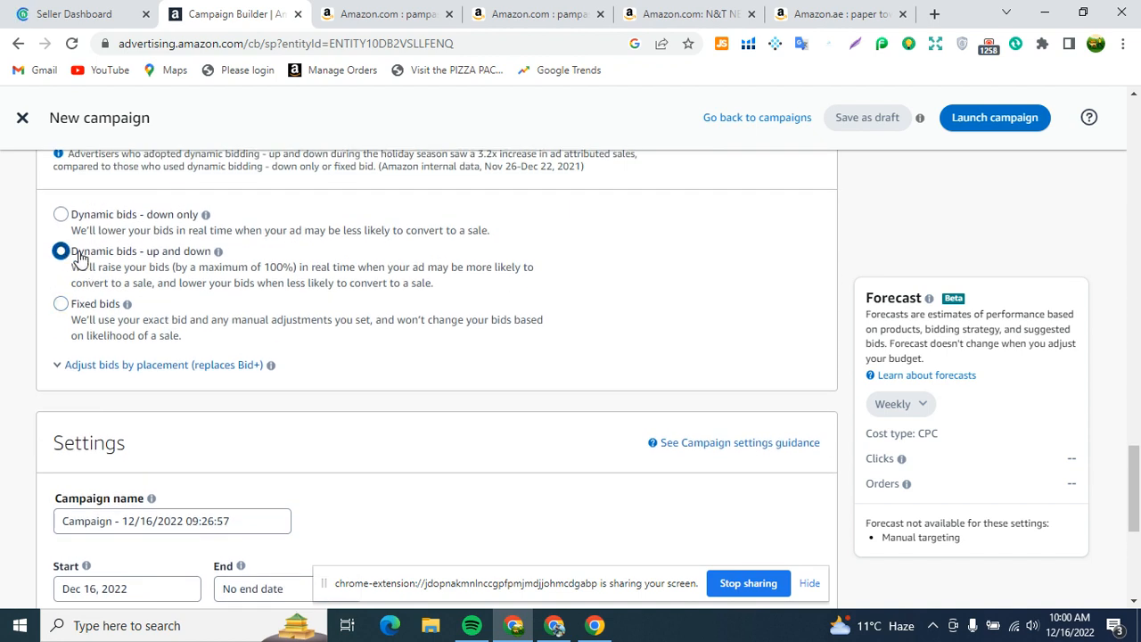
pyautogui.moveTo(77, 254); pyautogui.dragTo(192, 258)
pyautogui.click(166, 266)
pyautogui.scroll(-2, 159, 282)
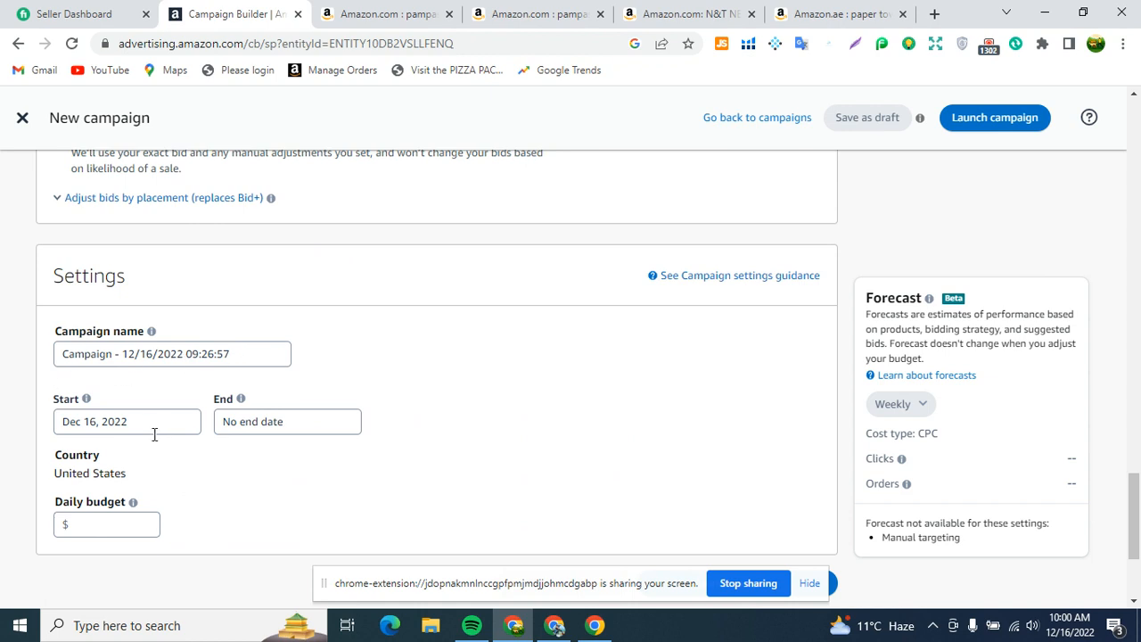
pyautogui.scroll(-3, 154, 434)
pyautogui.scroll(5, 542, 375)
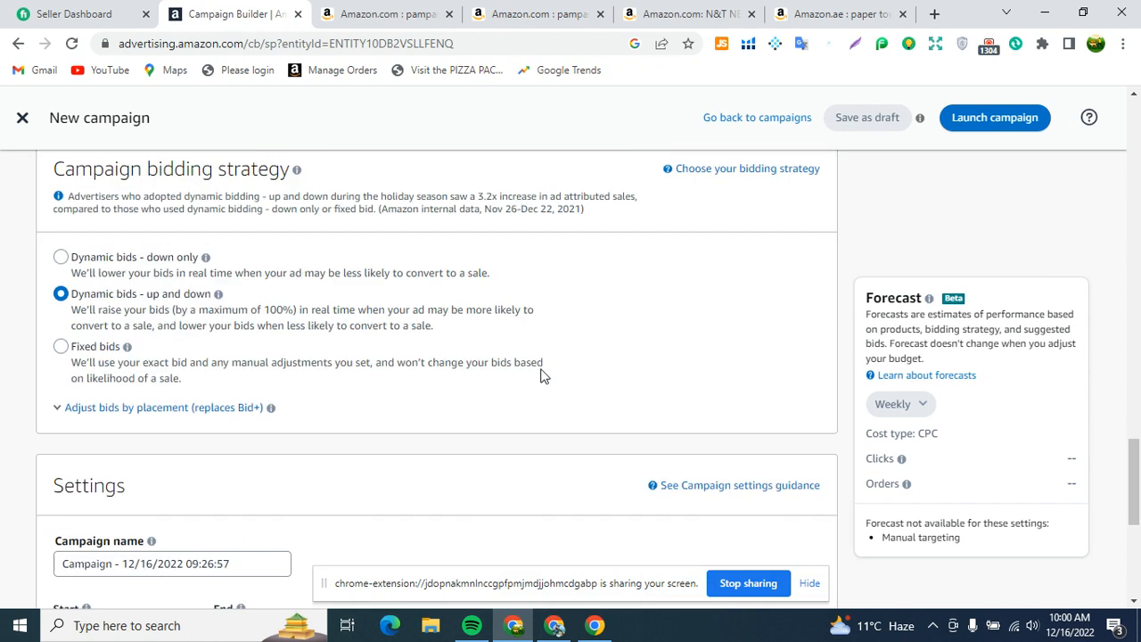
# Name the ad group "Paper Plates Keyword Targeting"
pyautogui.scroll(15, 541, 375)
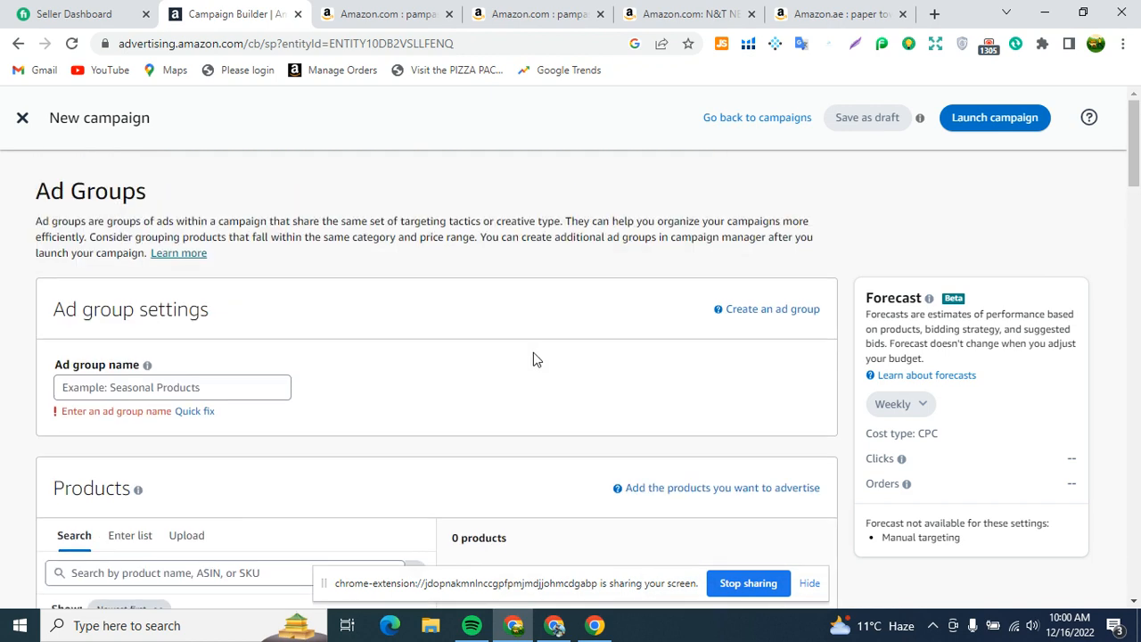
pyautogui.click(210, 387)
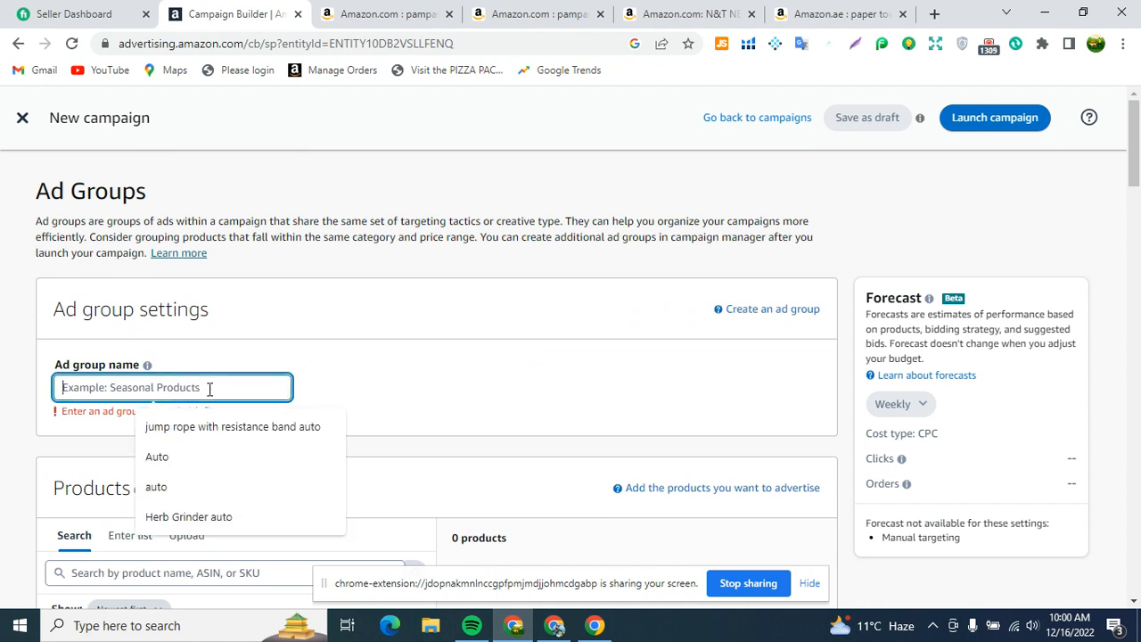
pyautogui.scroll(-2, 209, 389)
pyautogui.scroll(1, 211, 390)
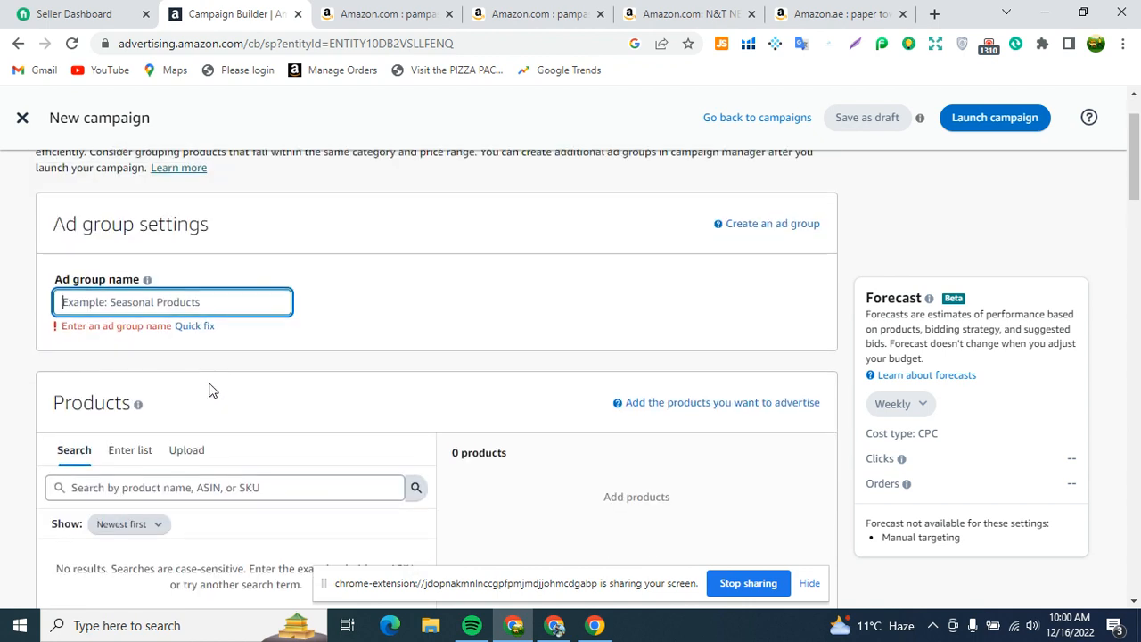
pyautogui.click(157, 304)
pyautogui.write('P')
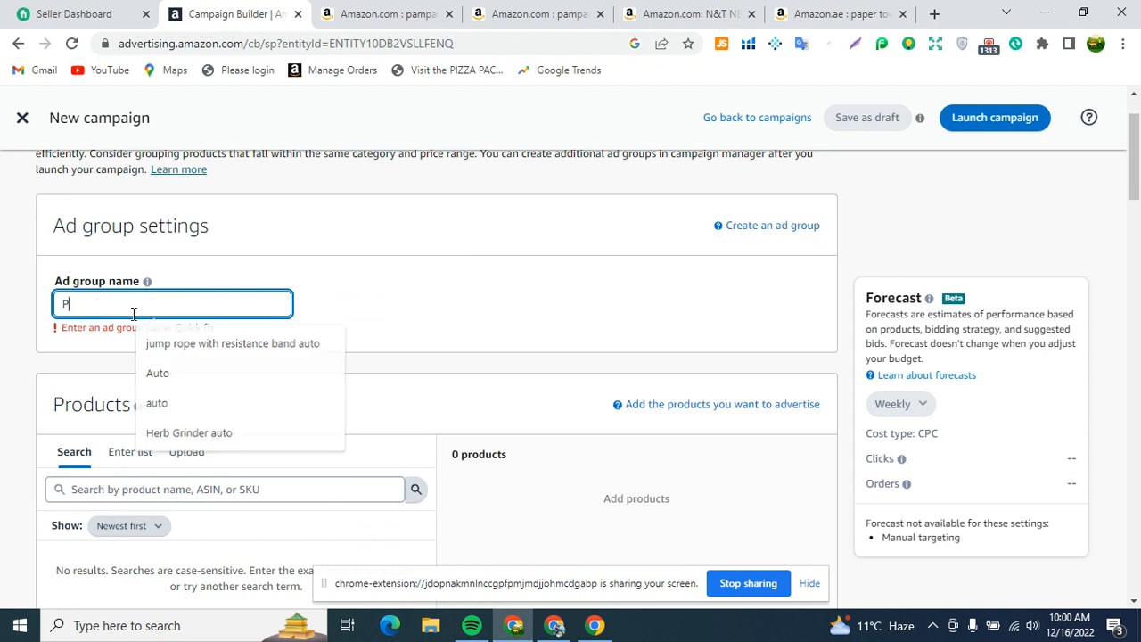
pyautogui.write('aper Pla')
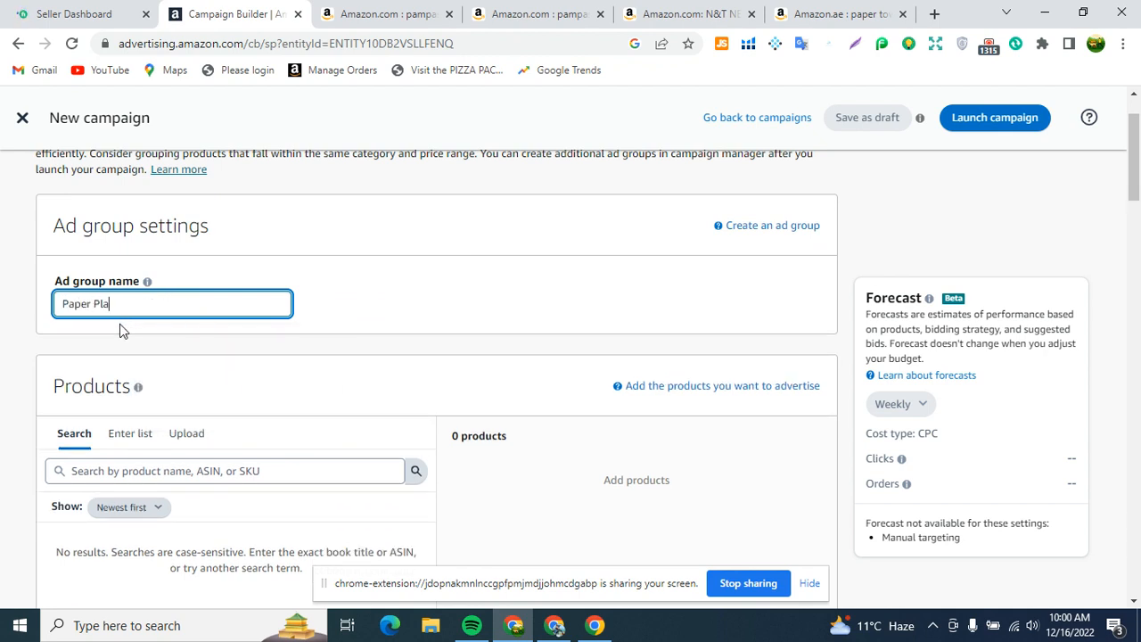
pyautogui.write('tes Keyword T')
pyautogui.write('getting')
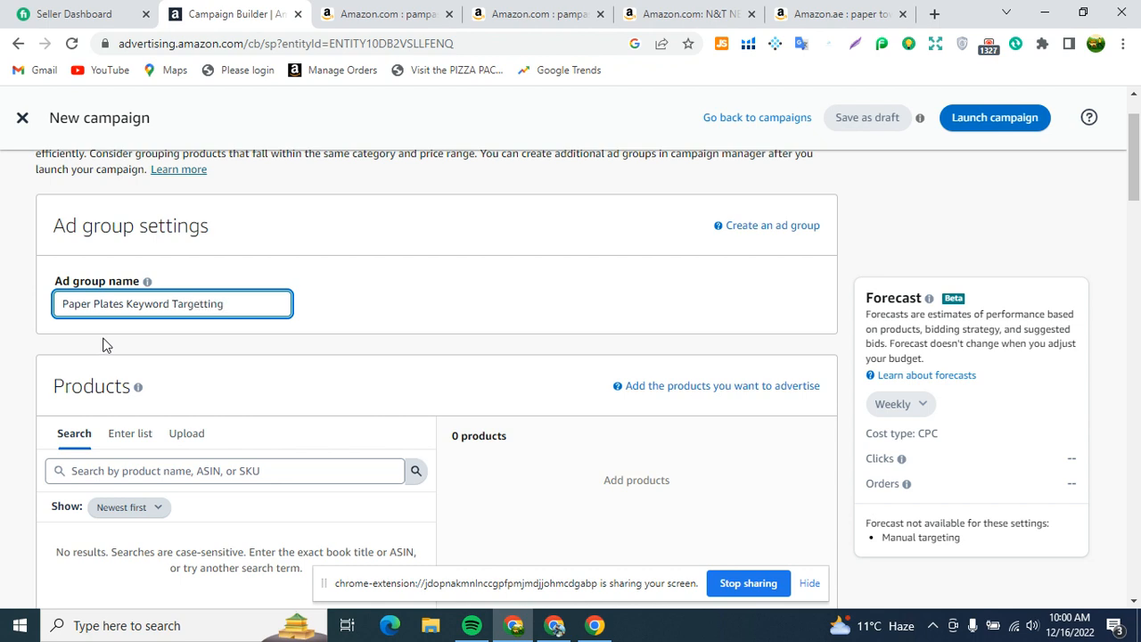
pyautogui.press('BackSpace')
pyautogui.press('BackSpace')
pyautogui.press('BackSpace')
pyautogui.press('BackSpace')
pyautogui.write('ing')
pyautogui.click(214, 340)
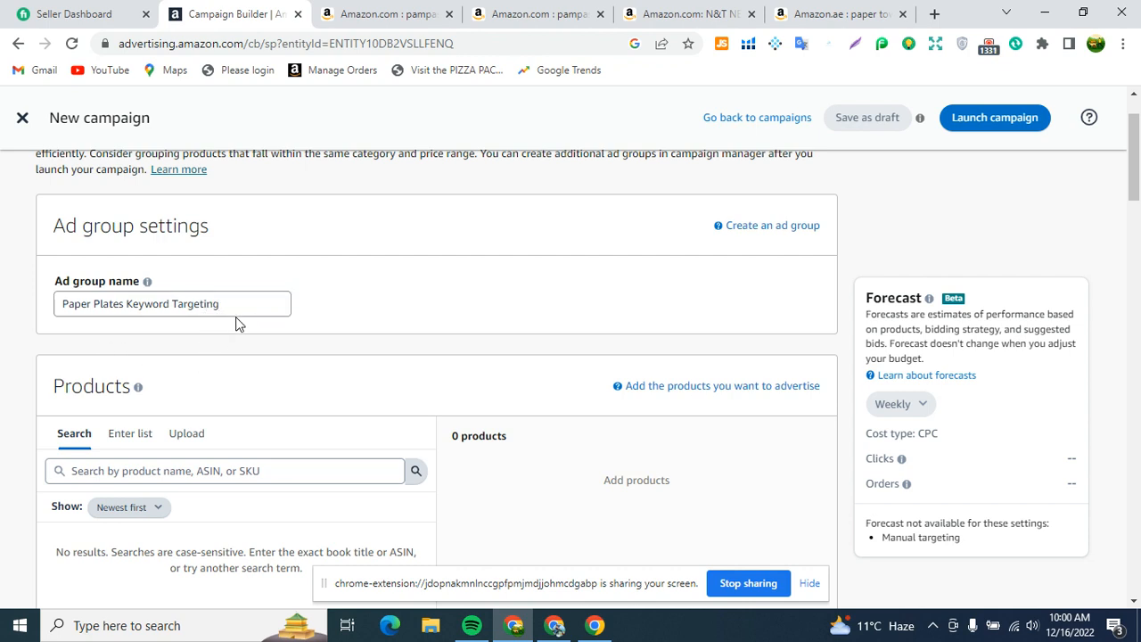
# Copy the ad group name and paste it over the default campaign name in the campaign settings
pyautogui.click(238, 303)
pyautogui.scroll(-3, 257, 309)
pyautogui.scroll(3, 223, 298)
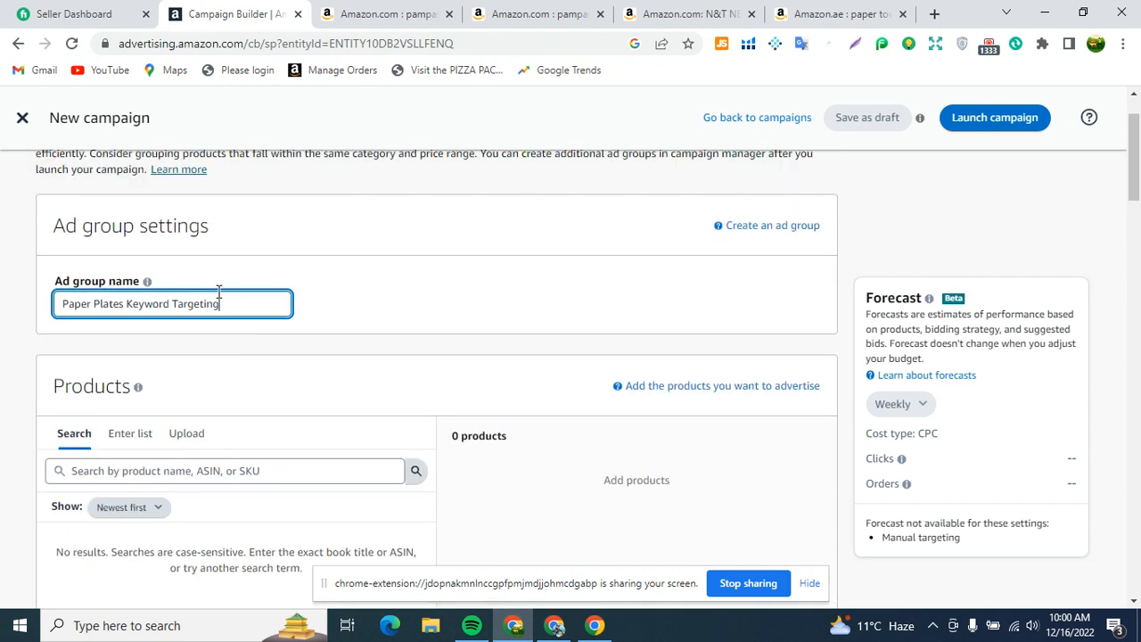
pyautogui.moveTo(219, 294); pyautogui.dragTo(55, 303)
pyautogui.rightClick(104, 303)
pyautogui.click(150, 351)
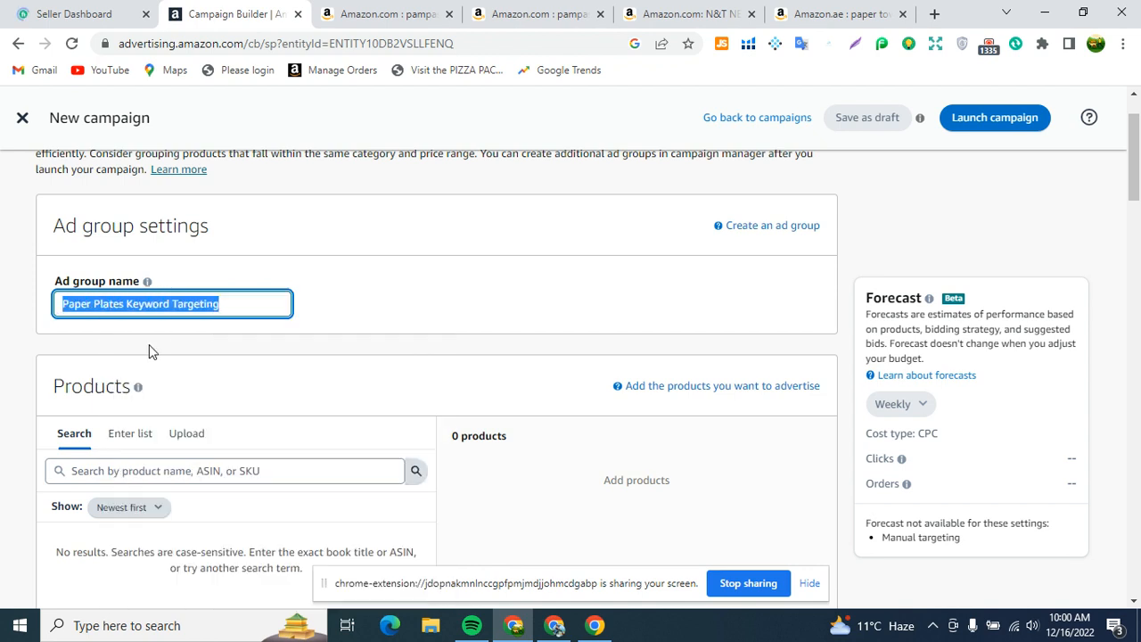
pyautogui.scroll(-20, 267, 356)
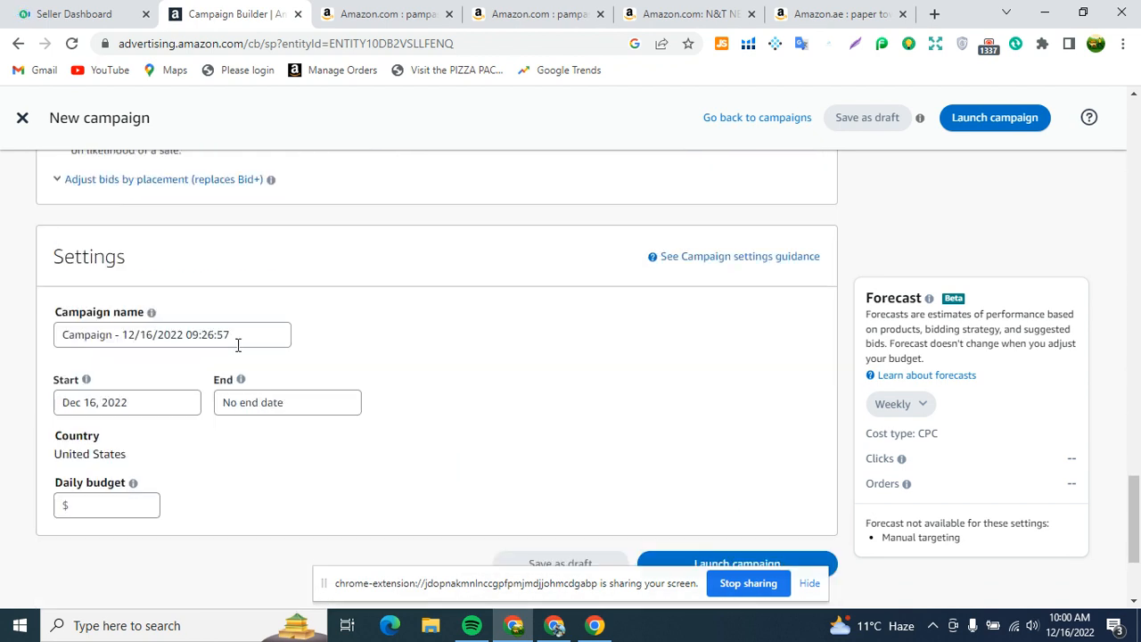
pyautogui.scroll(-2, 230, 345)
pyautogui.scroll(4, 236, 419)
pyautogui.moveTo(233, 481); pyautogui.dragTo(40, 482)
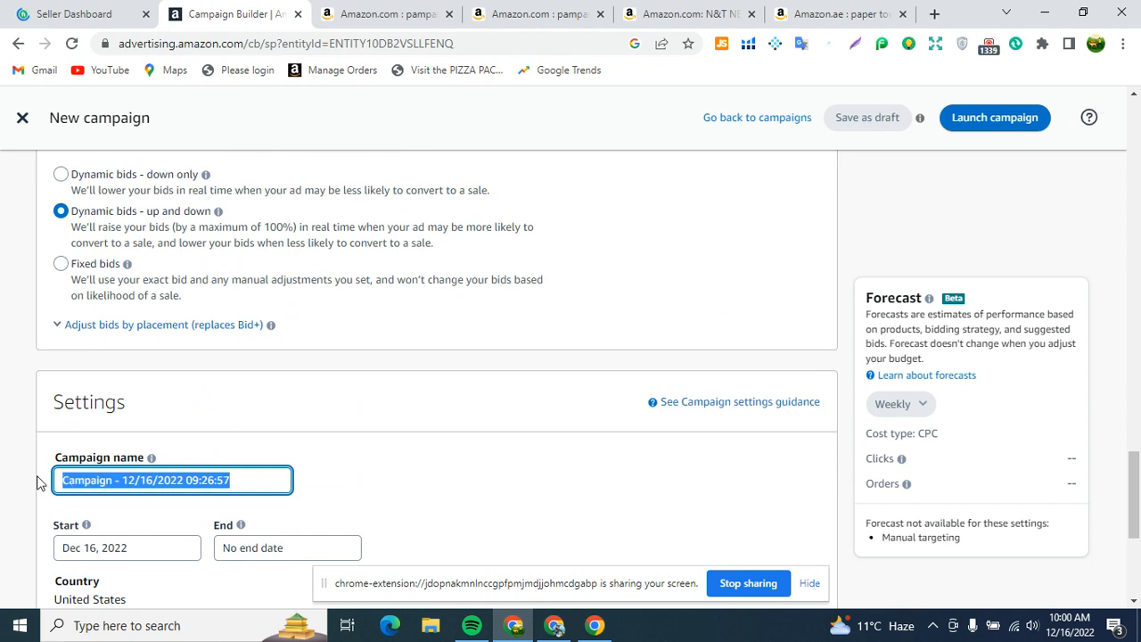
pyautogui.rightClick(65, 477)
pyautogui.click(147, 237)
pyautogui.scroll(-1, 163, 445)
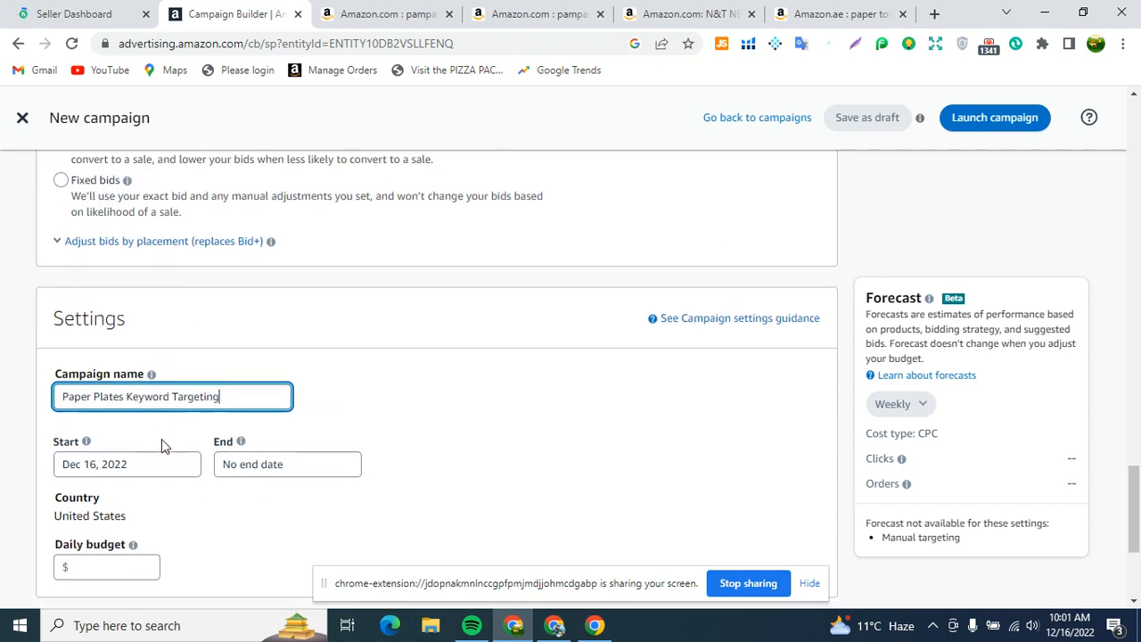
pyautogui.scroll(3, 222, 374)
pyautogui.scroll(-4, 291, 318)
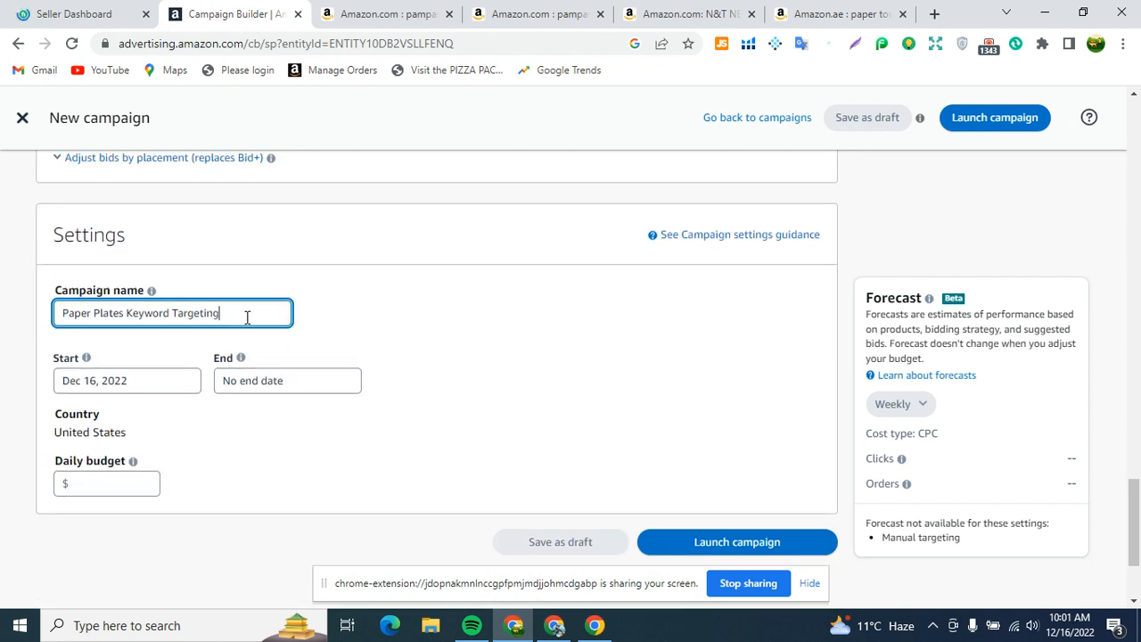
# Change the campaign name in the campaign settings to "Paper Plates product targeting"
pyautogui.moveTo(247, 318); pyautogui.dragTo(127, 312)
pyautogui.press('BackSpace')
pyautogui.press('BackSpace')
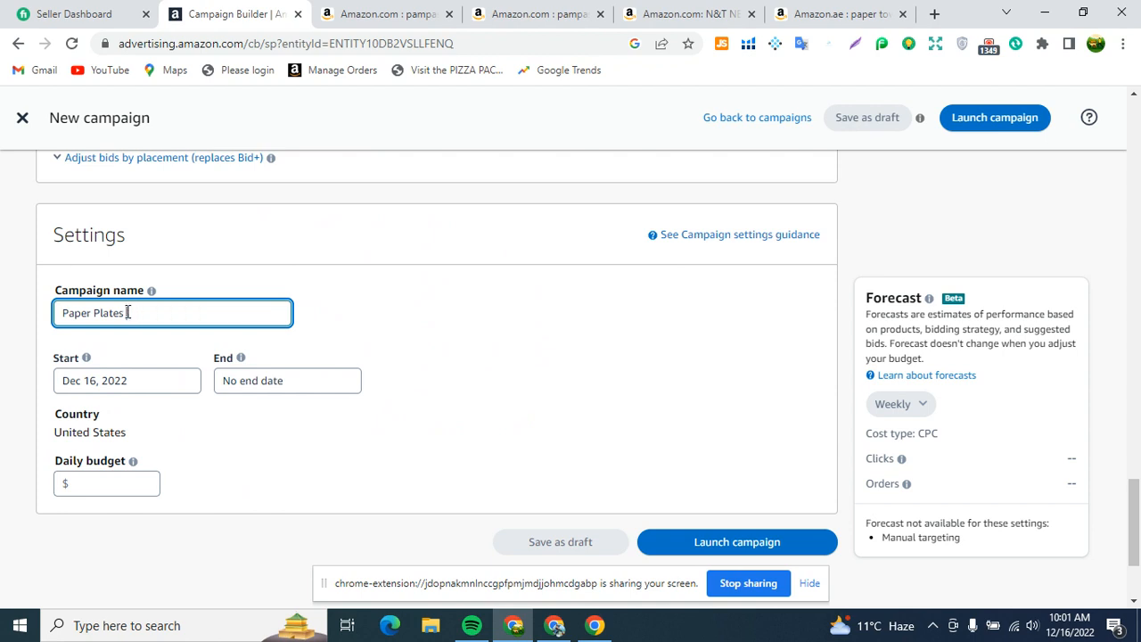
pyautogui.write('product targeting')
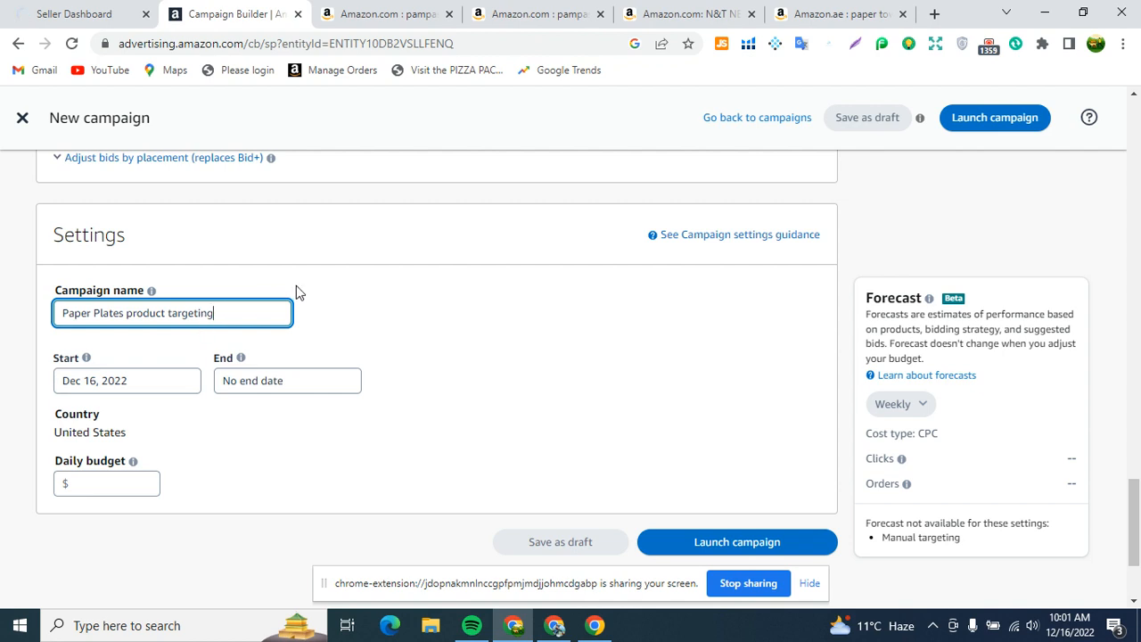
pyautogui.moveTo(225, 325)
pyautogui.mouseDown()
pyautogui.moveTo(79, 301)
pyautogui.moveTo(176, 331)
pyautogui.moveTo(231, 320)
pyautogui.mouseUp()
pyautogui.click(62, 313)
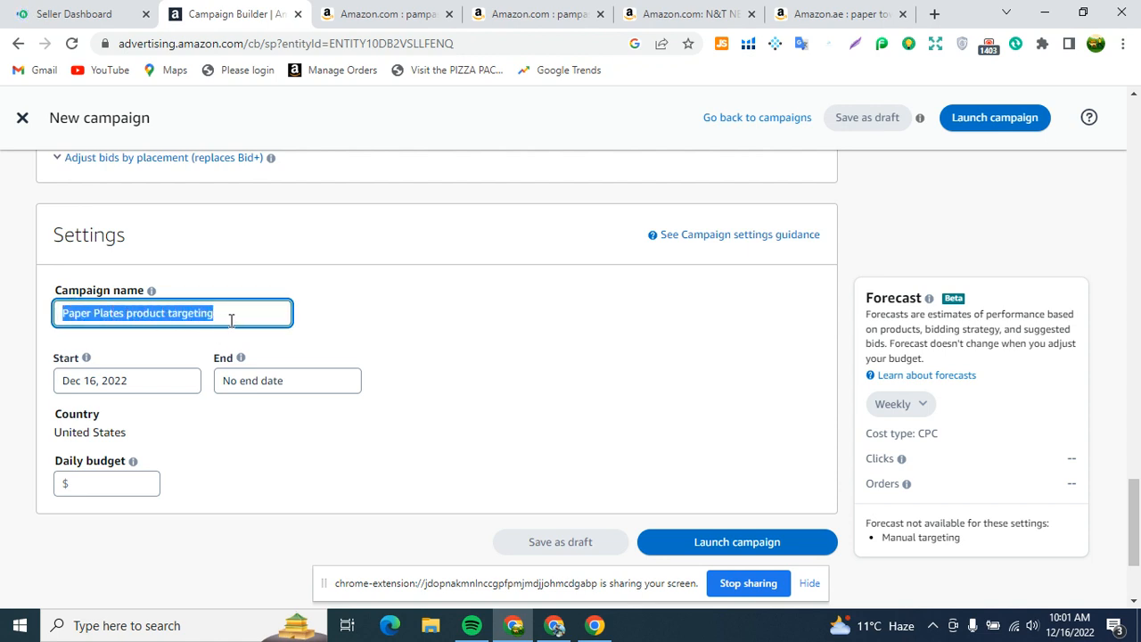
# Check the ad group name against the selected targeting type and the added product target
pyautogui.scroll(12, 254, 287)
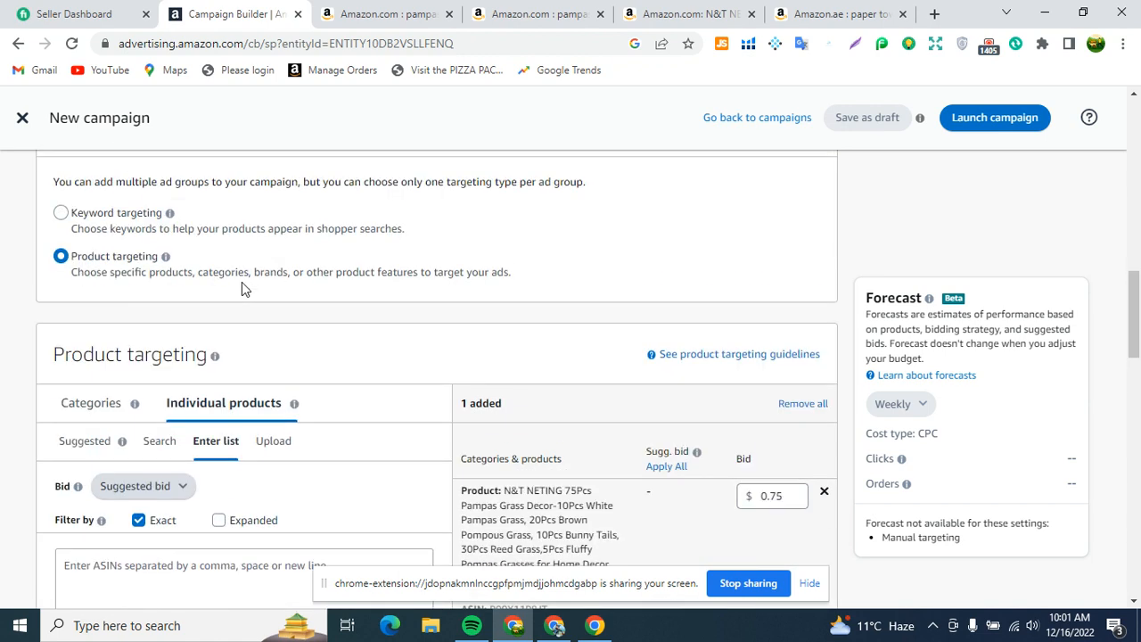
pyautogui.scroll(12, 242, 285)
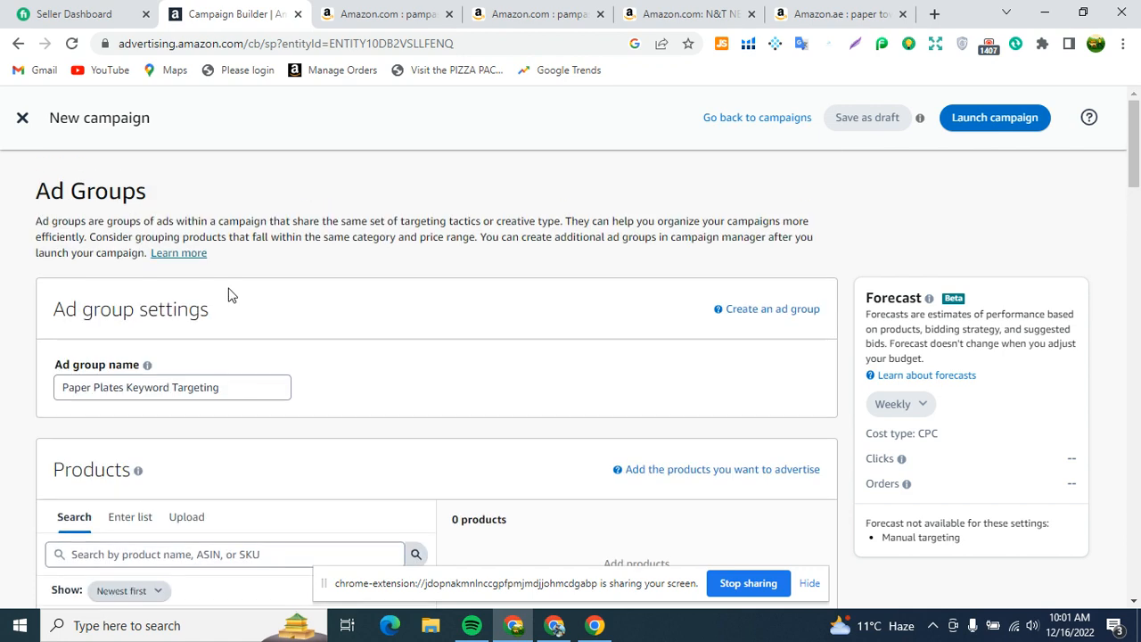
pyautogui.scroll(-10, 217, 297)
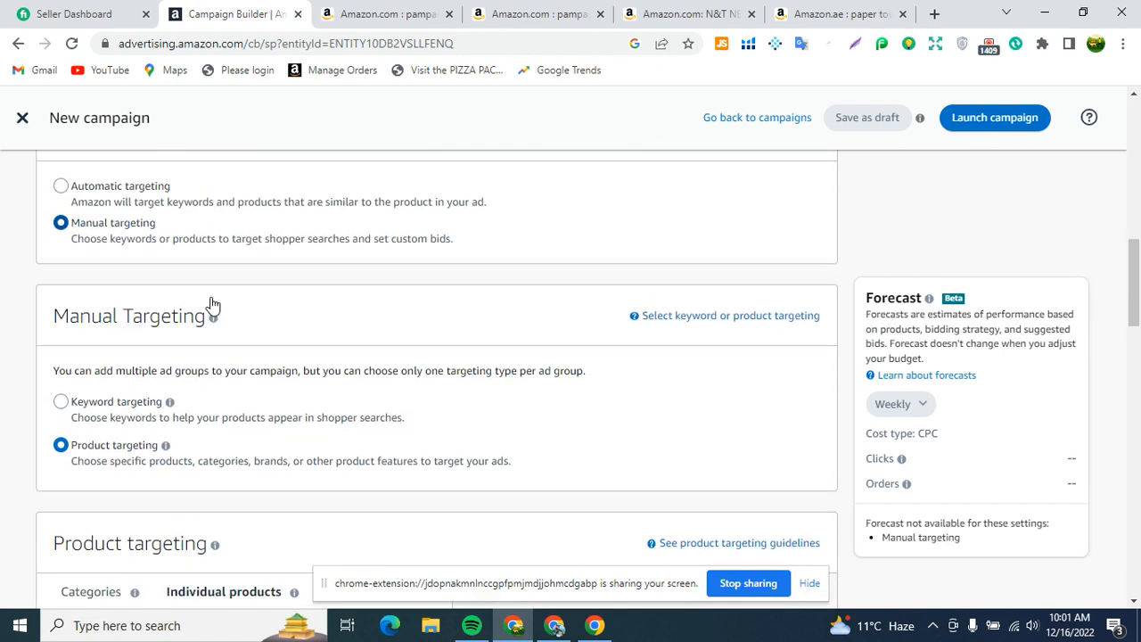
pyautogui.scroll(1, 202, 275)
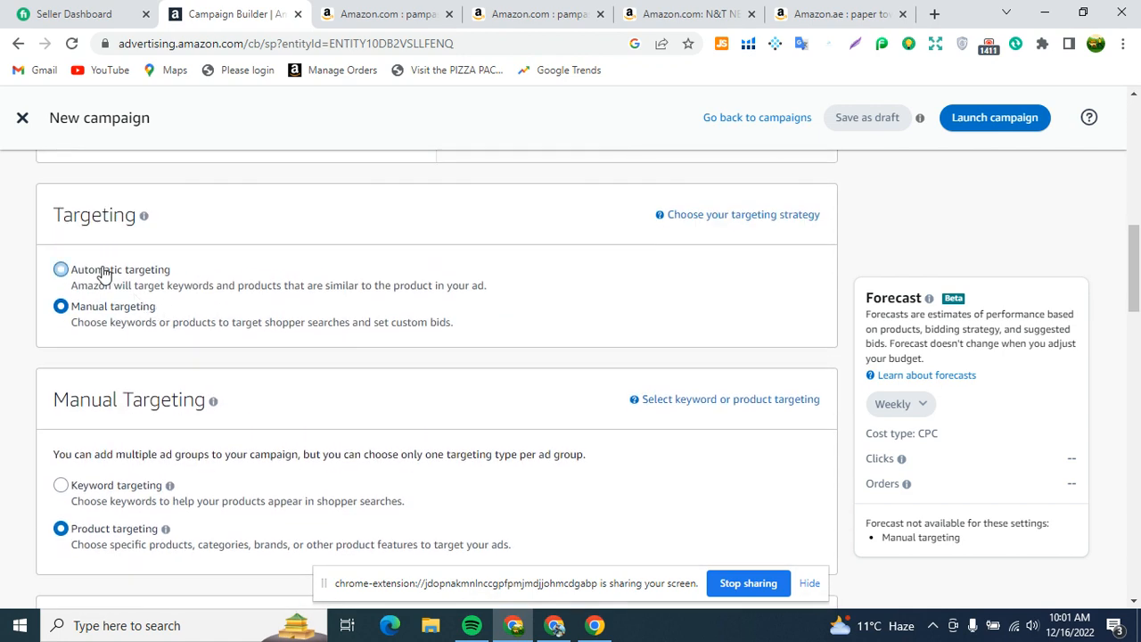
pyautogui.scroll(6, 179, 196)
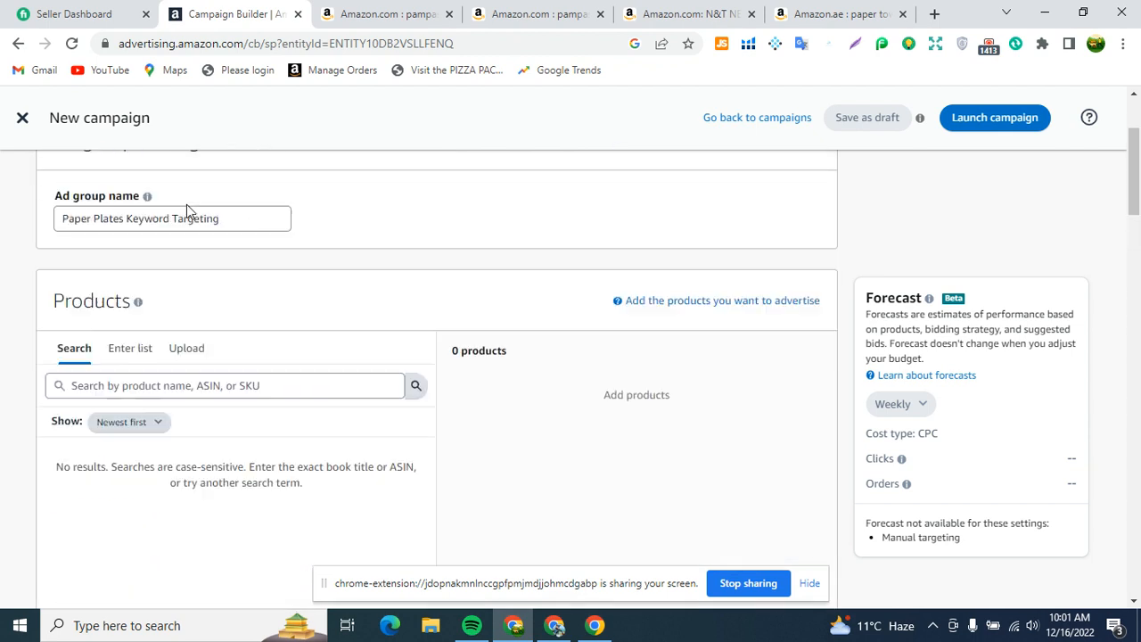
pyautogui.scroll(2, 186, 205)
pyautogui.moveTo(223, 386); pyautogui.dragTo(147, 388)
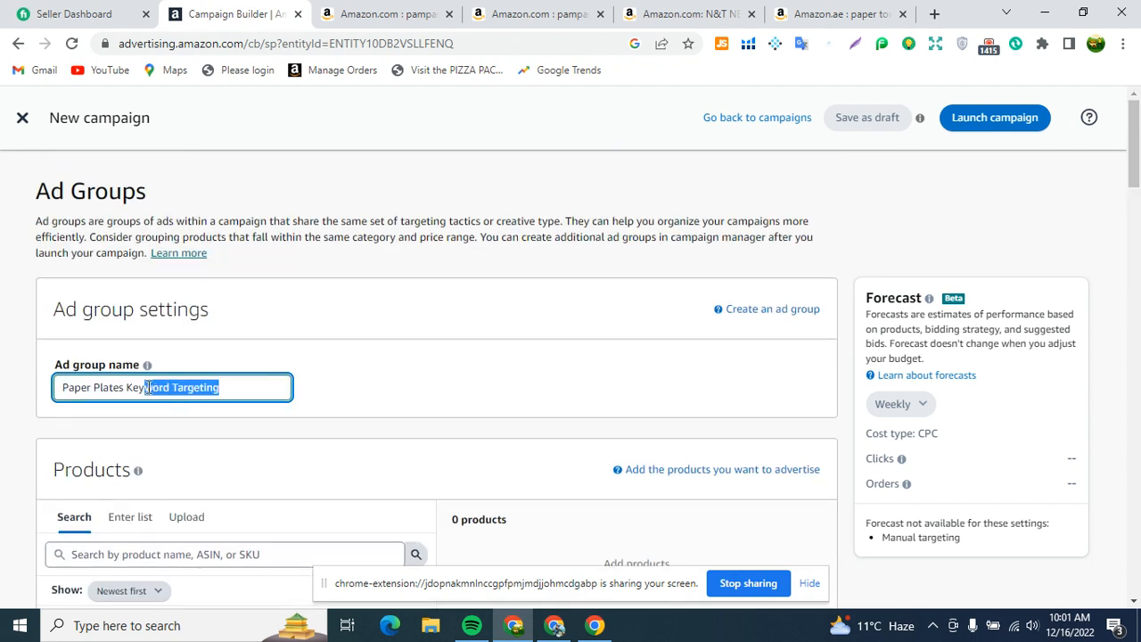
pyautogui.scroll(-7, 227, 381)
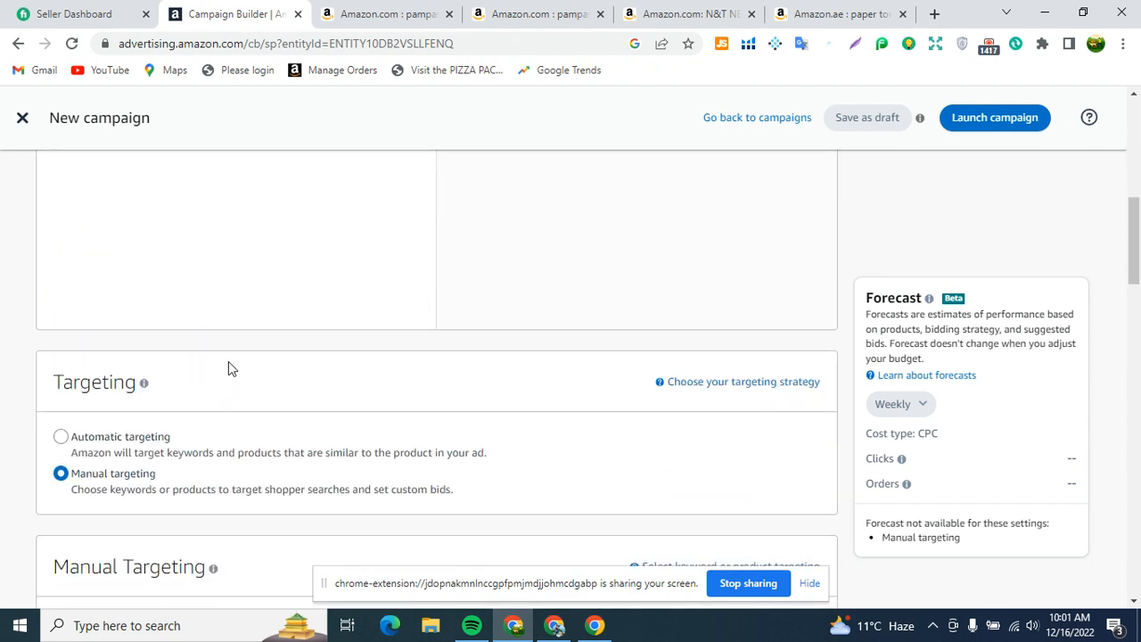
pyautogui.scroll(-8, 228, 368)
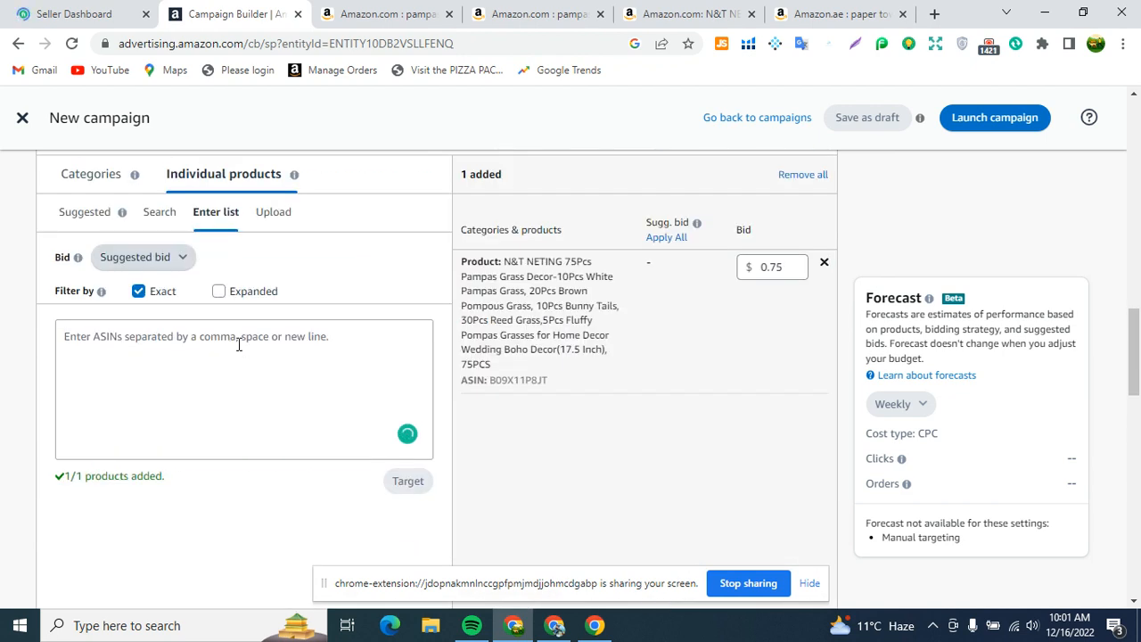
pyautogui.scroll(15, 237, 346)
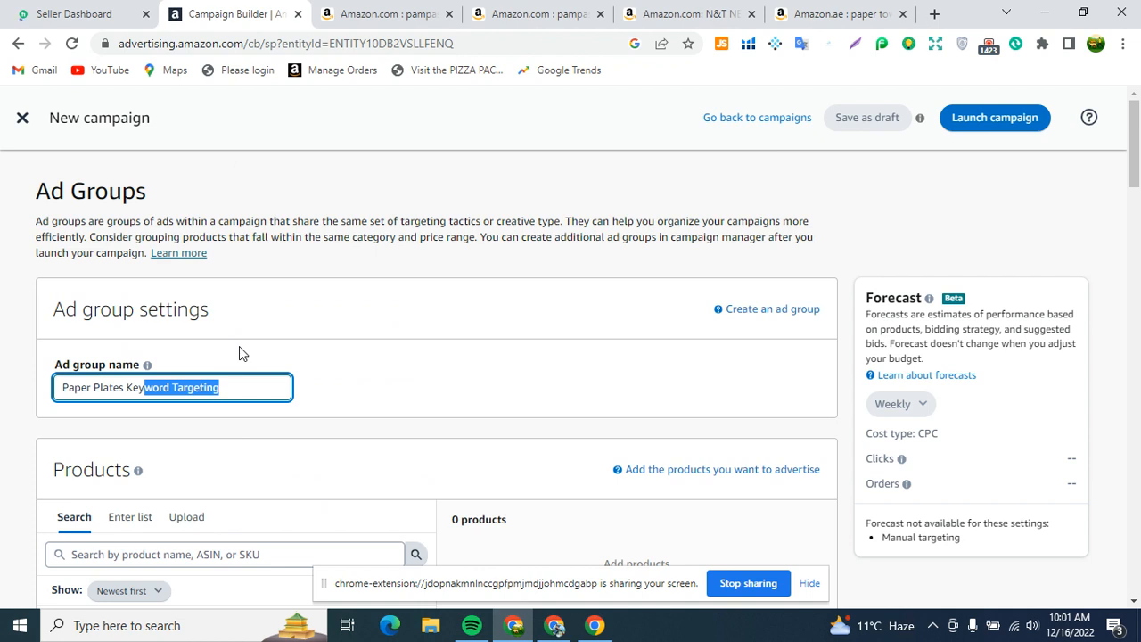
pyautogui.scroll(-3, 239, 346)
pyautogui.scroll(3, 238, 347)
pyautogui.click(316, 314)
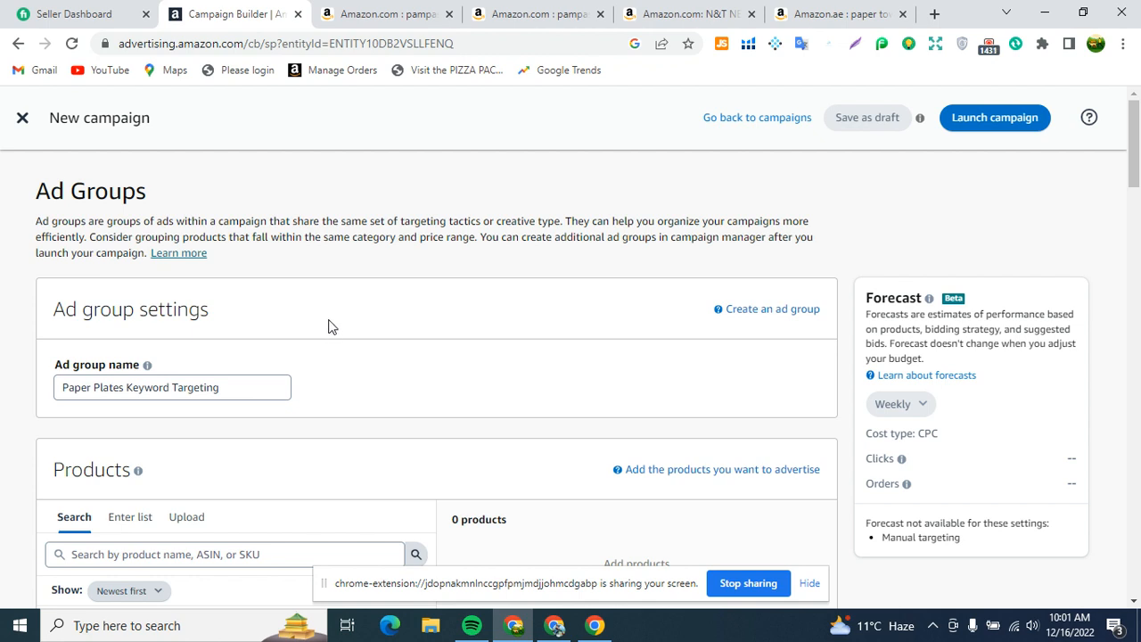
# Review the campaign form from the products section through manual targeting to the bidding strategy and campaign settings
pyautogui.scroll(-2, 331, 310)
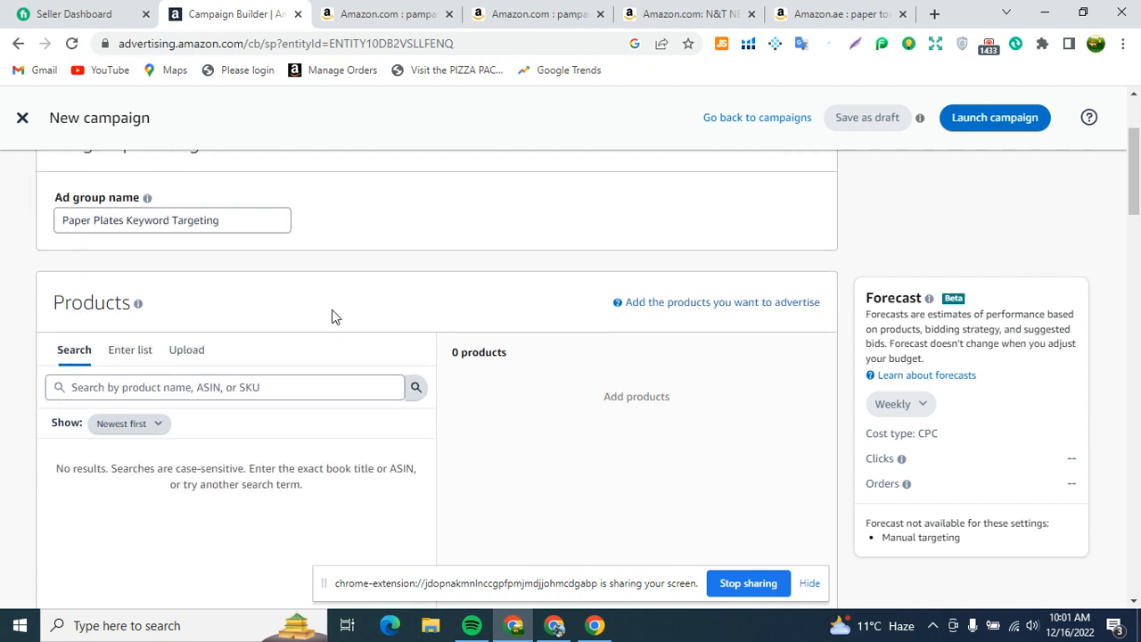
pyautogui.scroll(-2, 331, 304)
pyautogui.scroll(1, 326, 300)
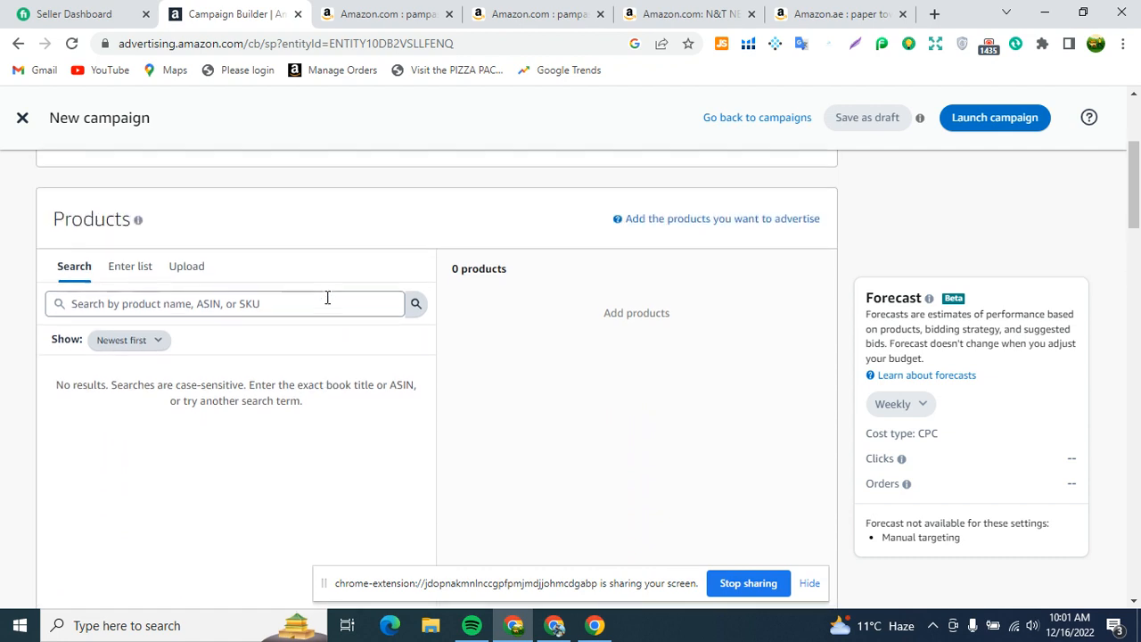
pyautogui.scroll(-8, 326, 299)
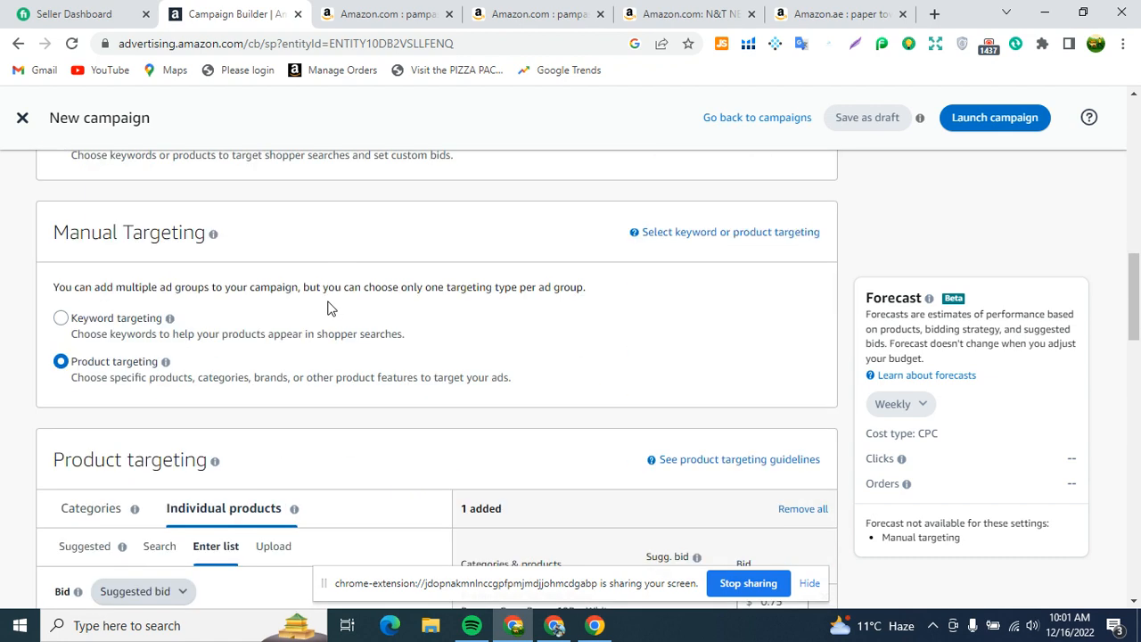
pyautogui.scroll(-4, 328, 306)
pyautogui.scroll(-2, 248, 369)
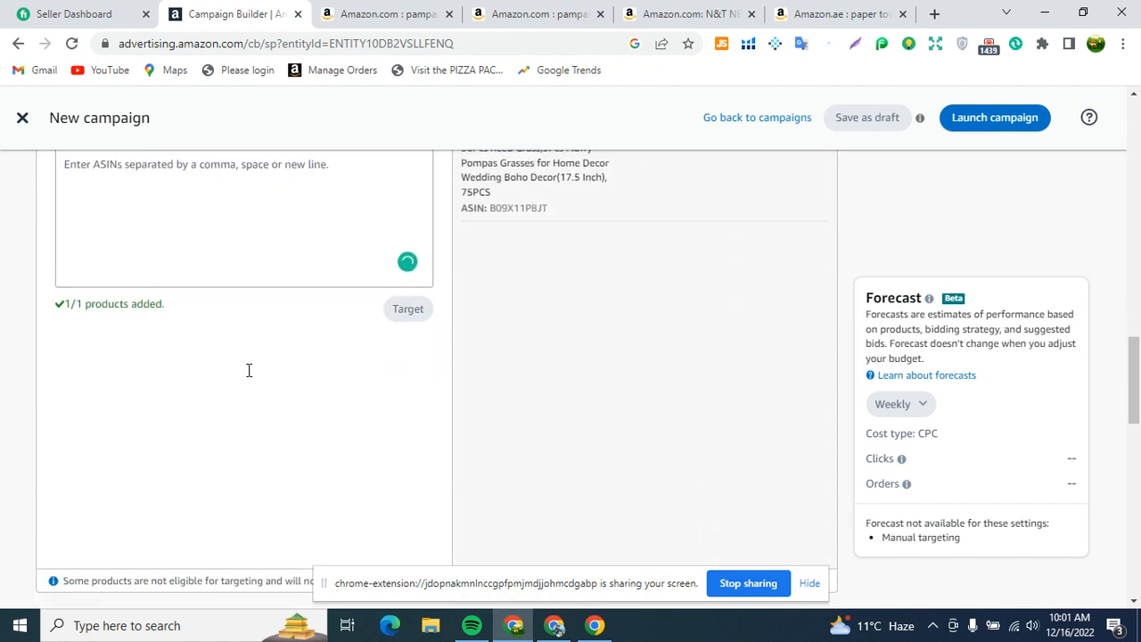
pyautogui.scroll(-8, 249, 370)
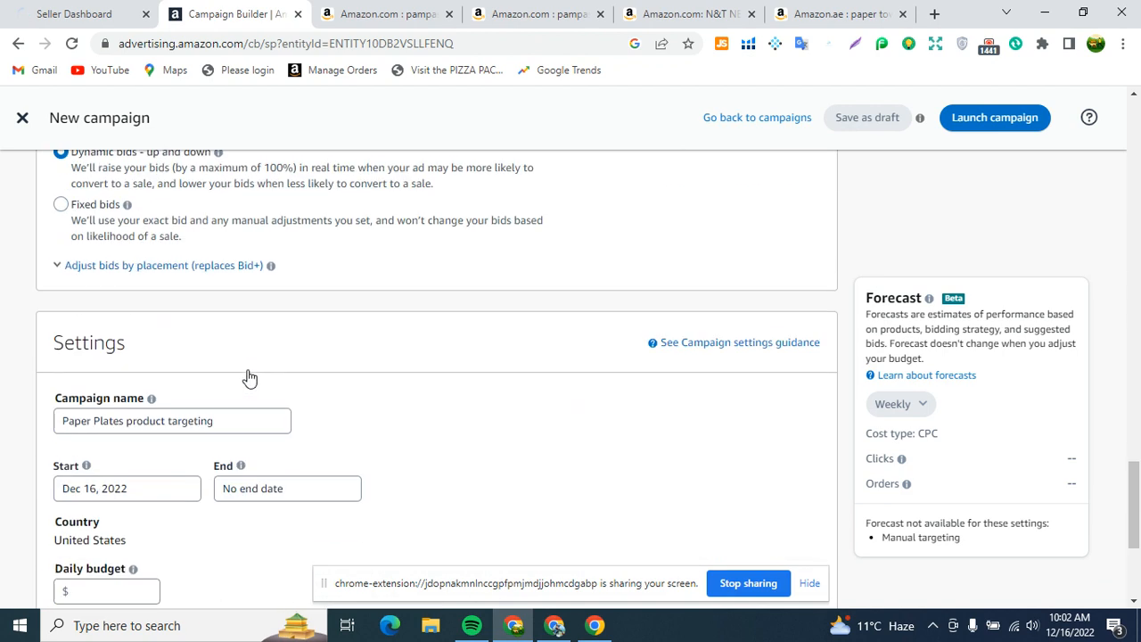
pyautogui.scroll(2, 249, 376)
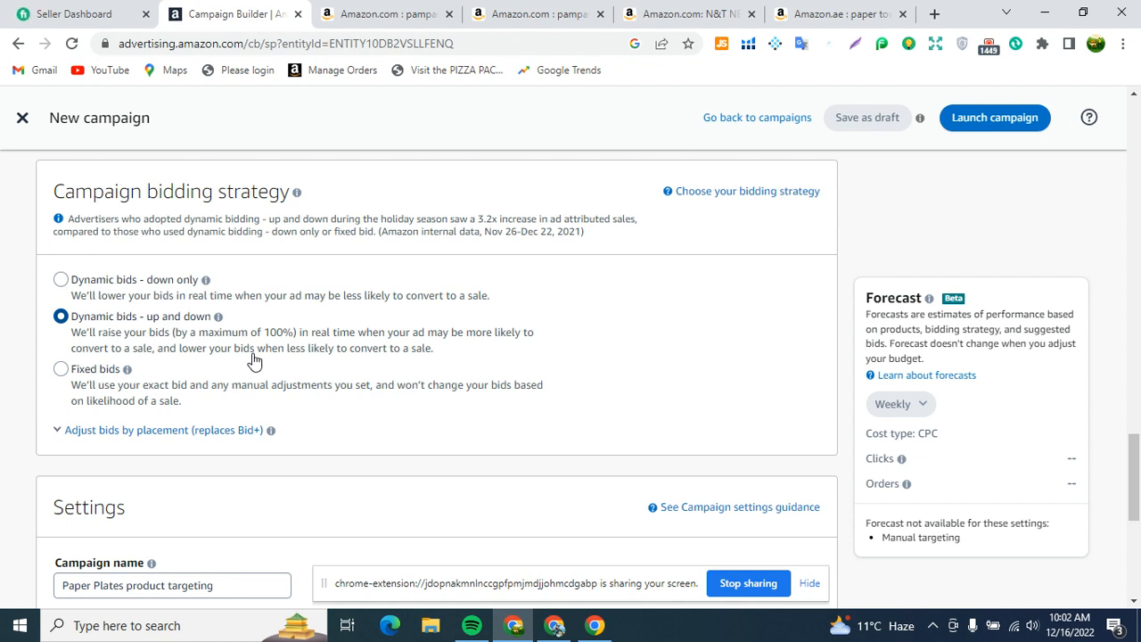
pyautogui.scroll(15, 352, 302)
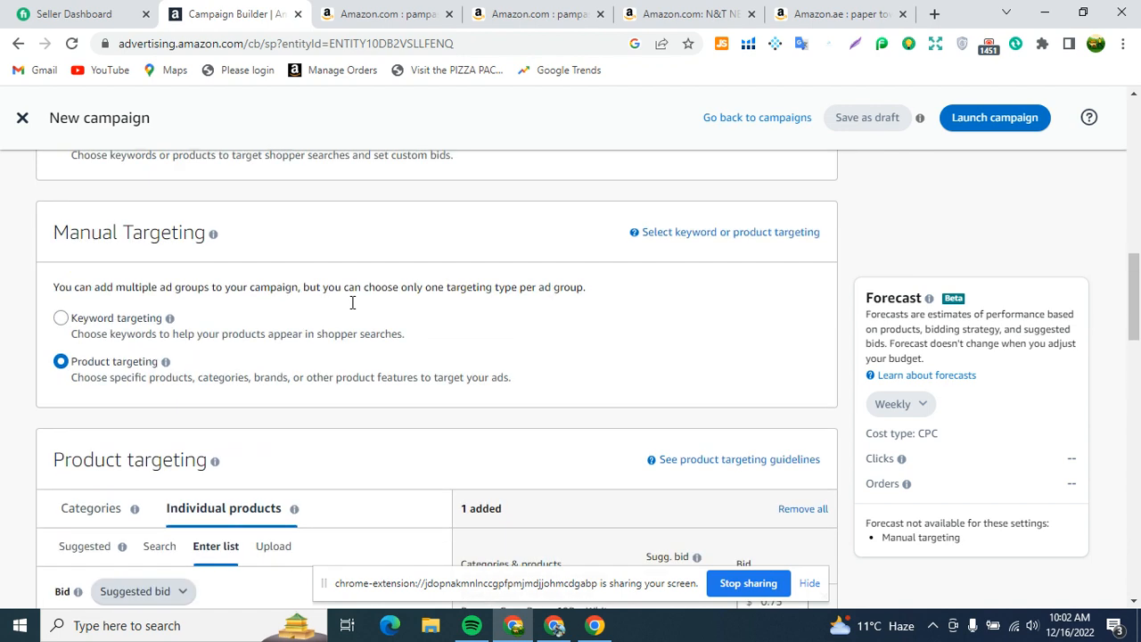
# Look over the ad group settings, the manual targeting options and the product targeting section once more
pyautogui.scroll(8, 352, 302)
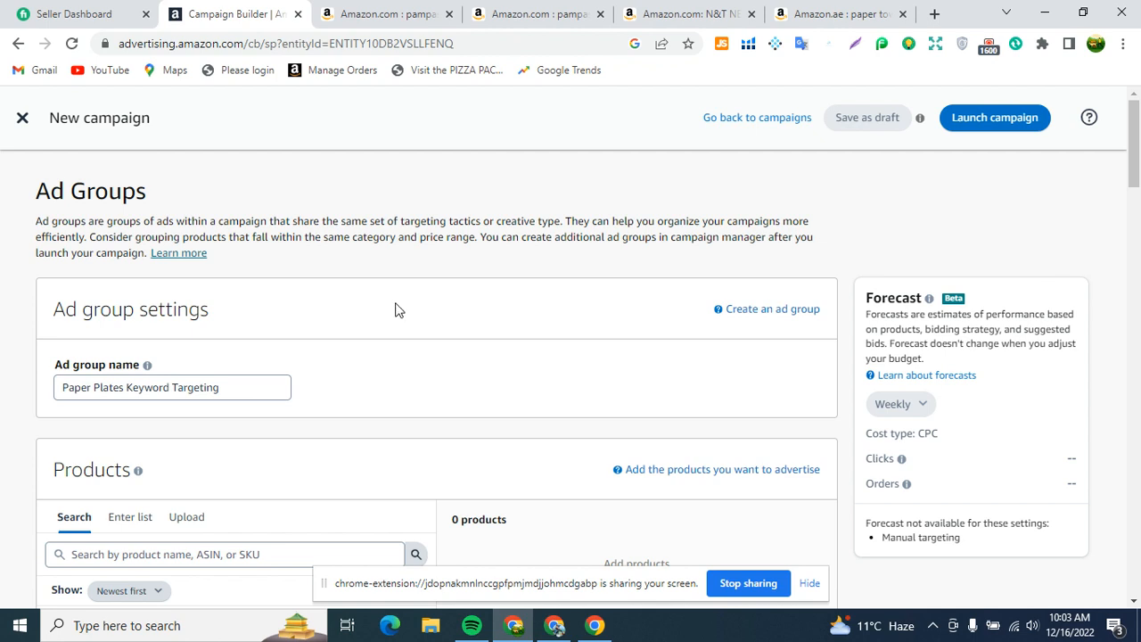
pyautogui.scroll(-3, 395, 309)
pyautogui.scroll(3, 400, 312)
pyautogui.scroll(-1, 415, 346)
pyautogui.scroll(-20, 455, 352)
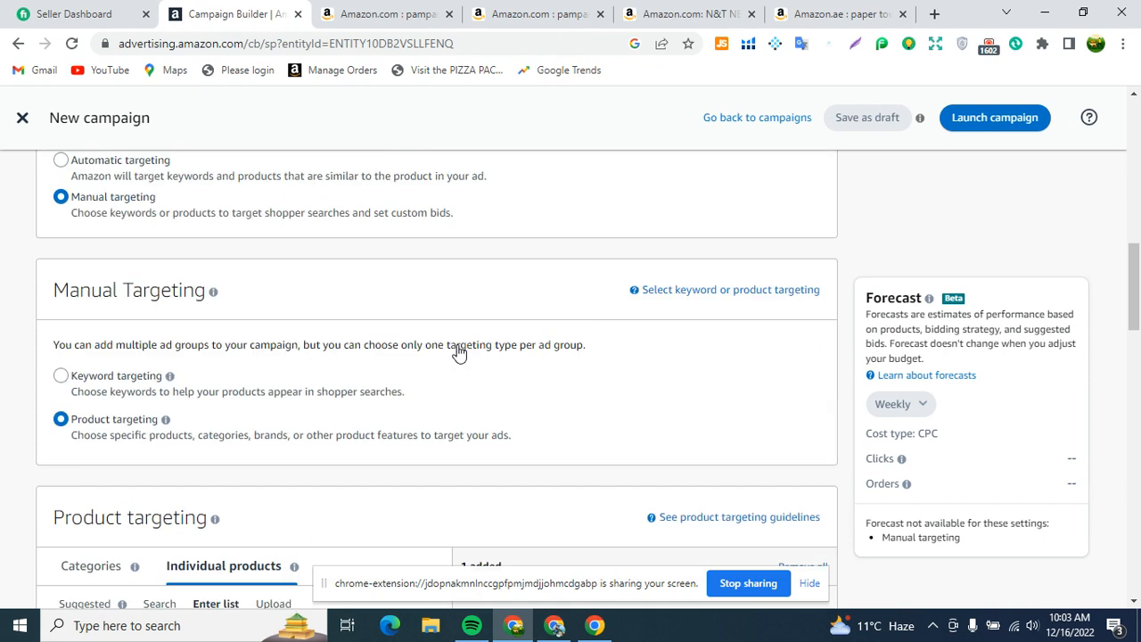
pyautogui.scroll(20, 467, 366)
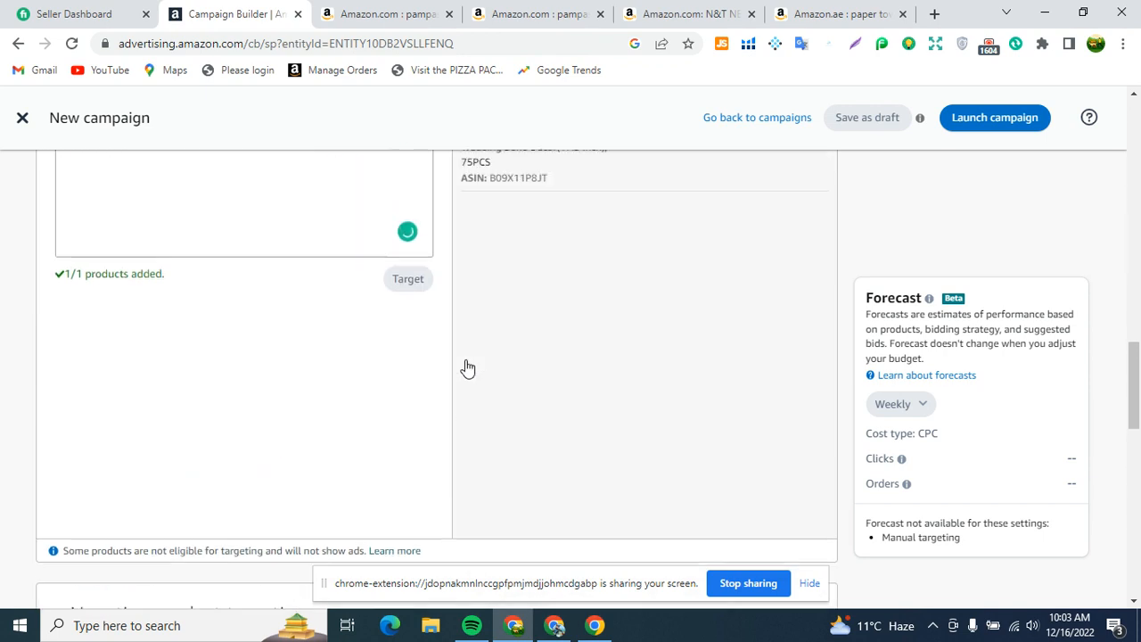
pyautogui.scroll(-10, 468, 374)
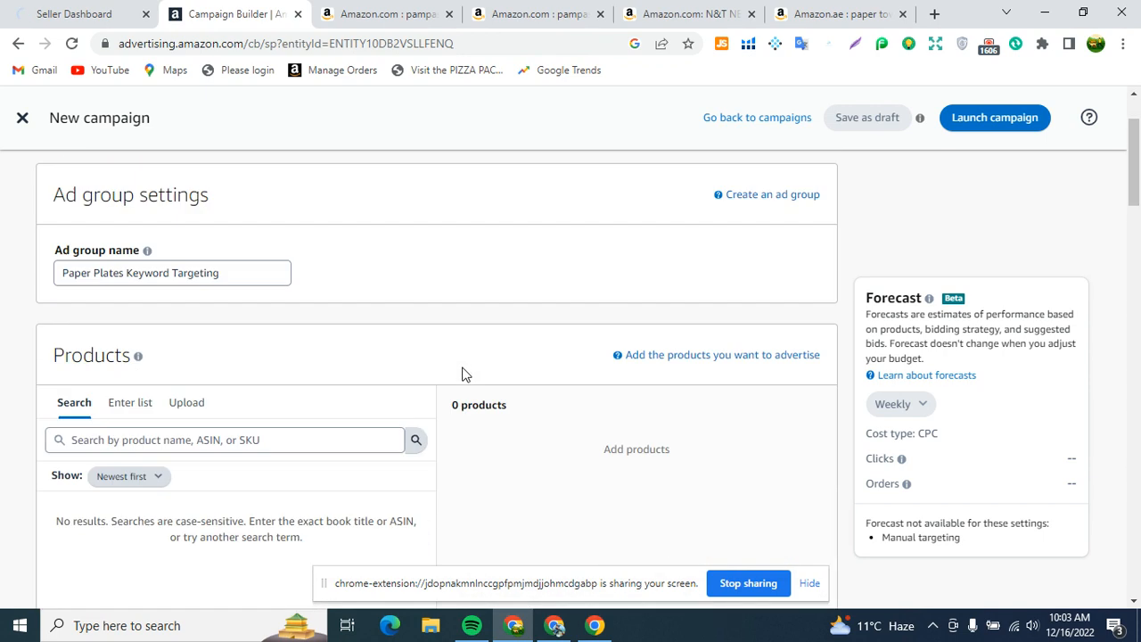
pyautogui.scroll(10, 610, 339)
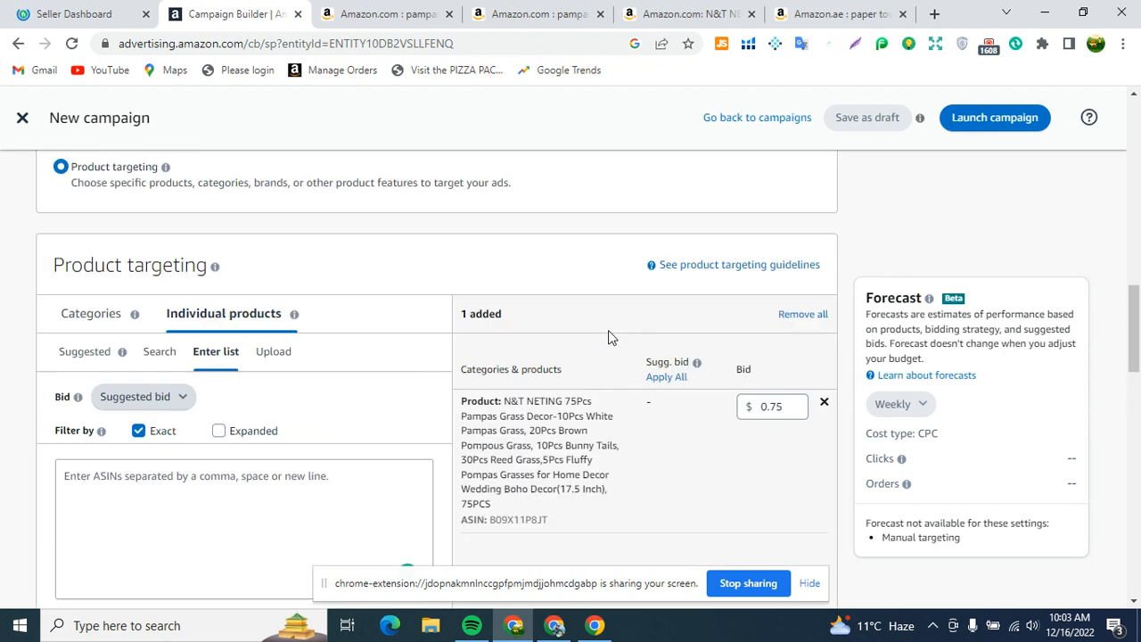